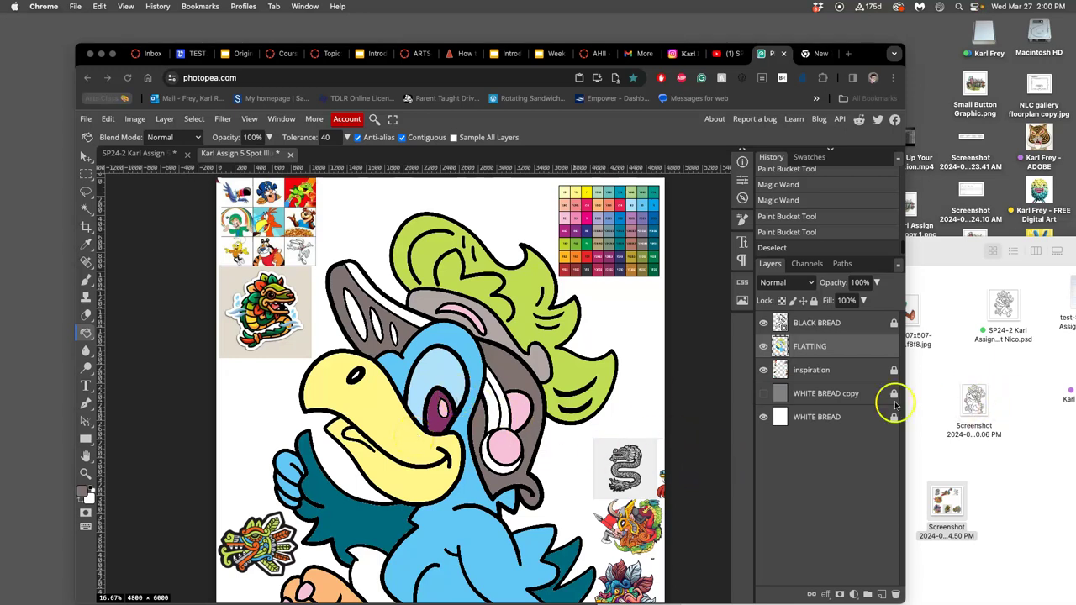
# Step: Toggle the grey WHITE BREAD copy background on and off to compare, leaving it hidden over white
pyautogui.click(764, 395)
pyautogui.click(764, 395)
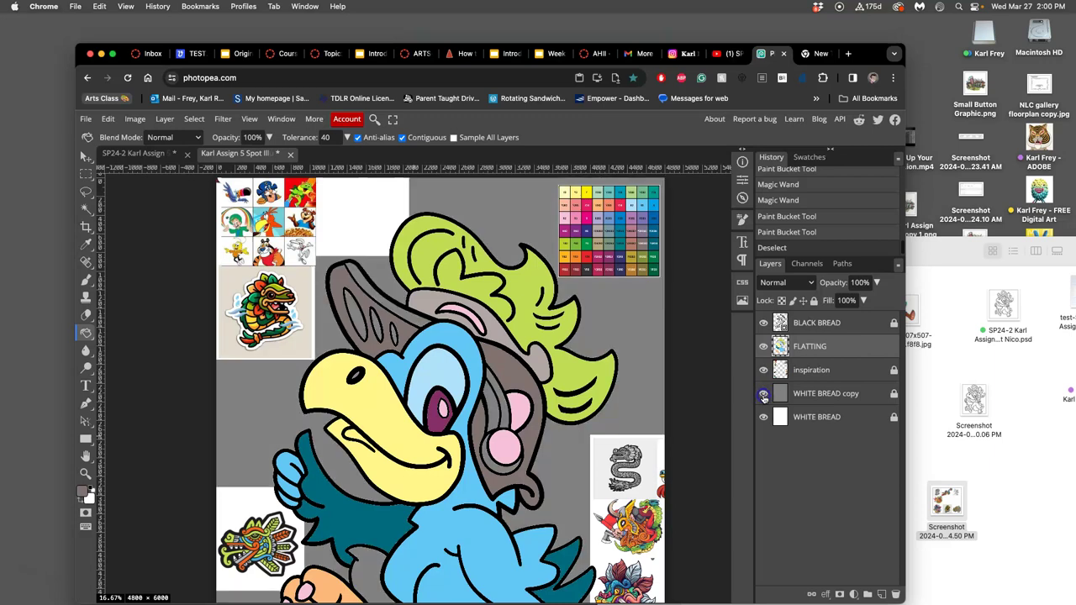
pyautogui.scroll(-4, 623, 396)
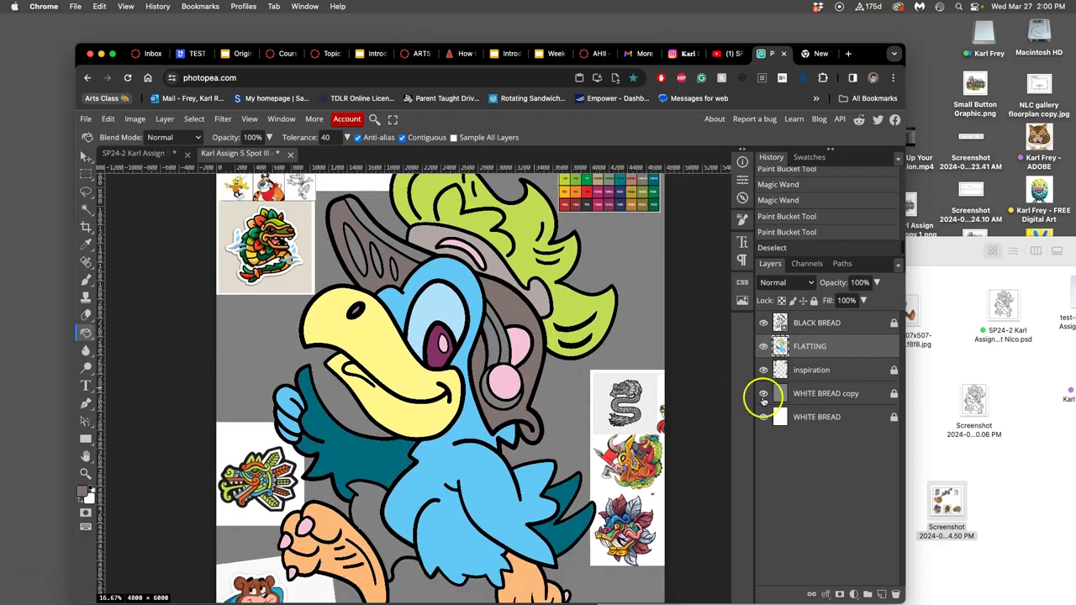
pyautogui.click(764, 395)
pyautogui.click(764, 395)
pyautogui.click(764, 395)
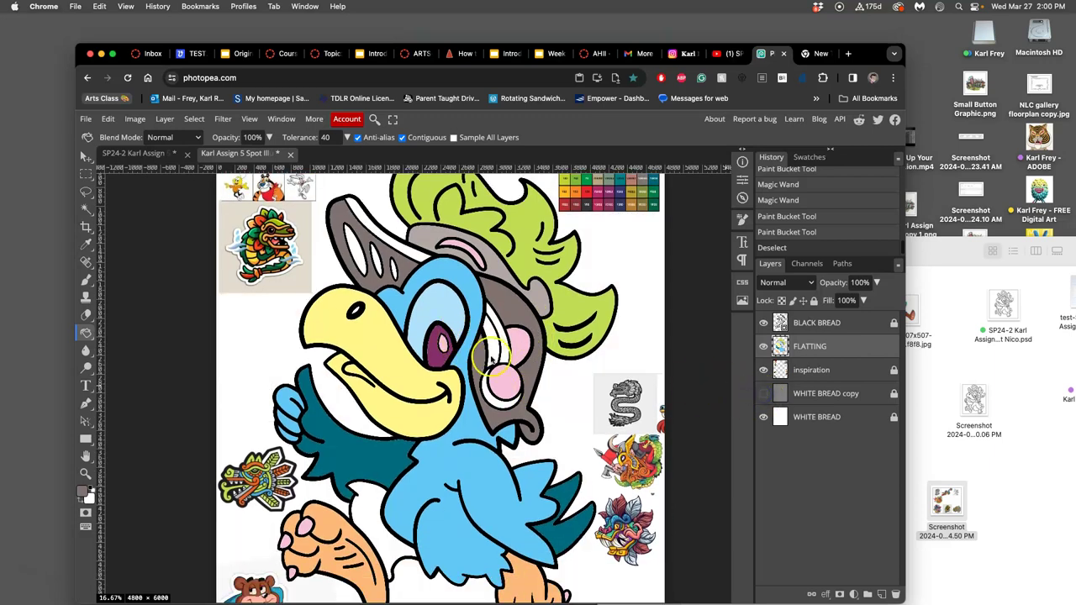
pyautogui.click(763, 395)
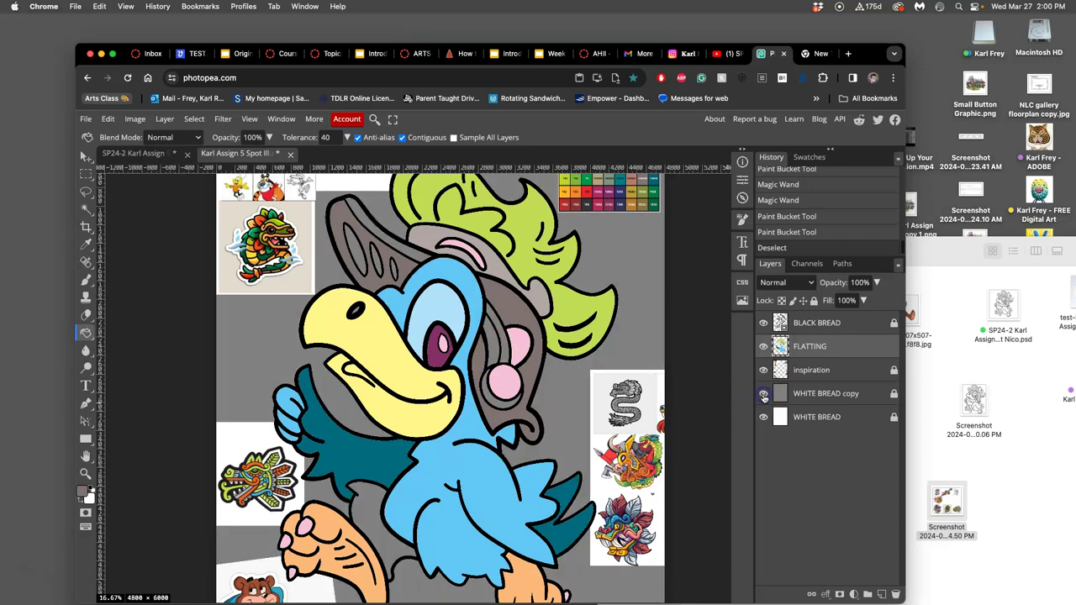
pyautogui.click(764, 395)
pyautogui.click(763, 395)
pyautogui.click(763, 395)
pyautogui.click(763, 395)
pyautogui.click(763, 394)
pyautogui.scroll(-3, 637, 412)
pyautogui.scroll(3, 637, 412)
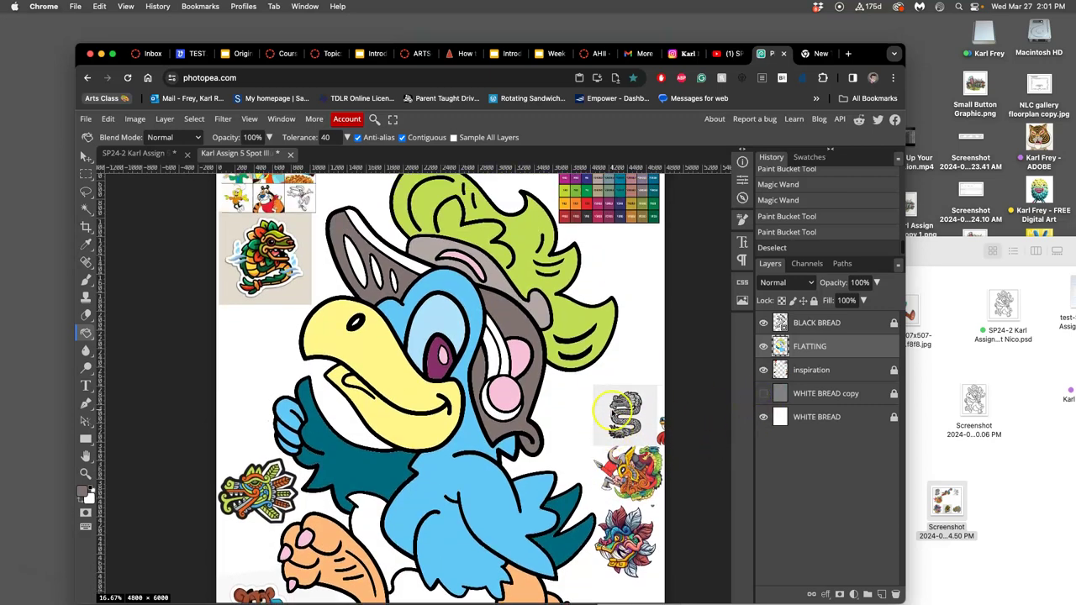
# Step: On the BLACK BREAD layer, Magic Wand-select the four white helmet stripes plus one more white area
pyautogui.click(820, 323)
pyautogui.scroll(2, 332, 243)
pyautogui.scroll(2, 332, 244)
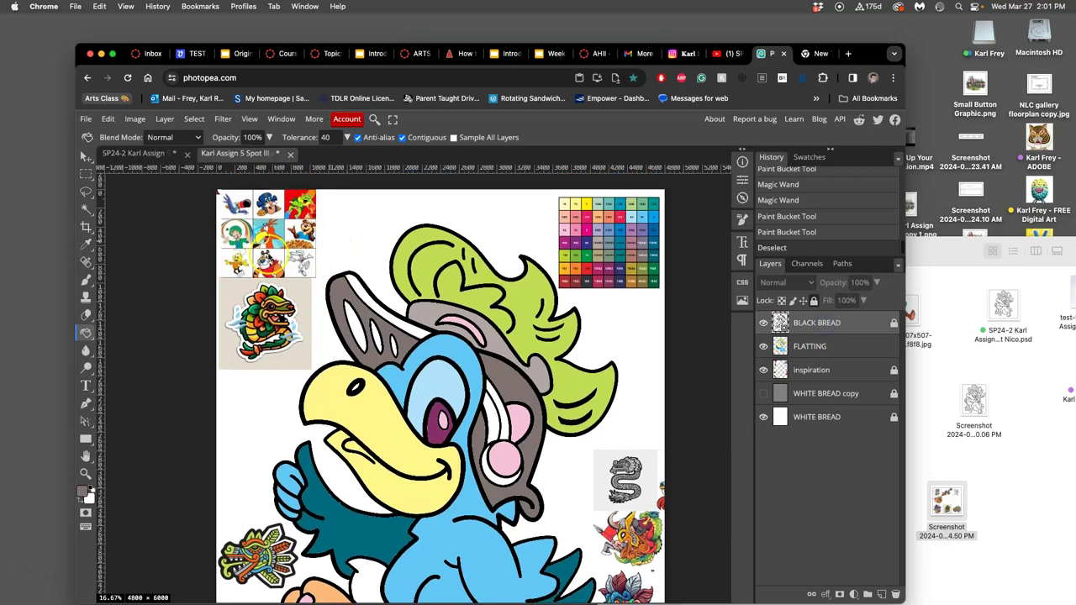
pyautogui.click(90, 211)
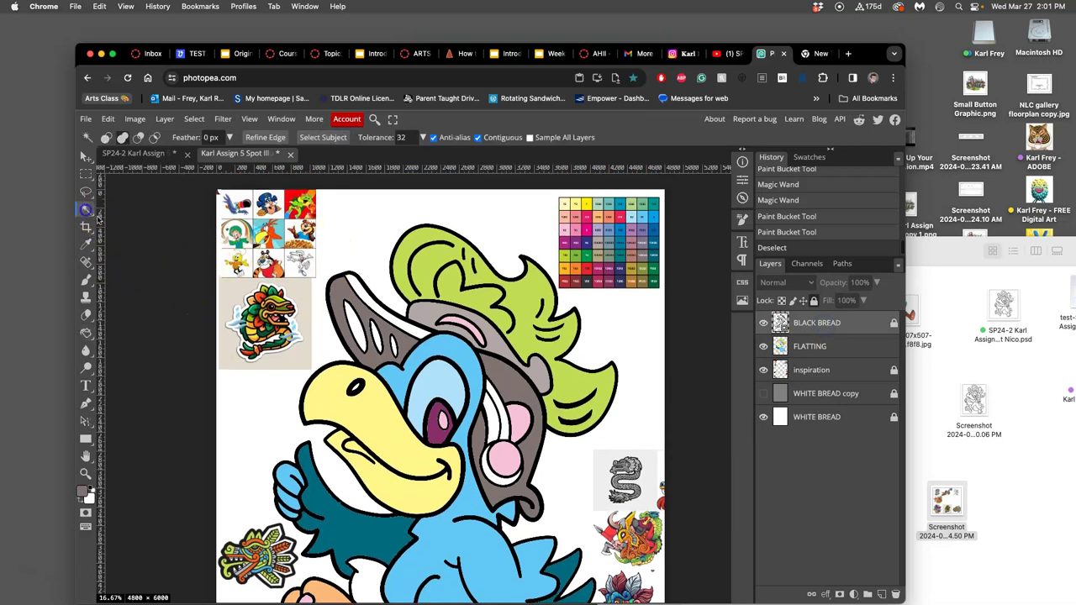
pyautogui.click(356, 335)
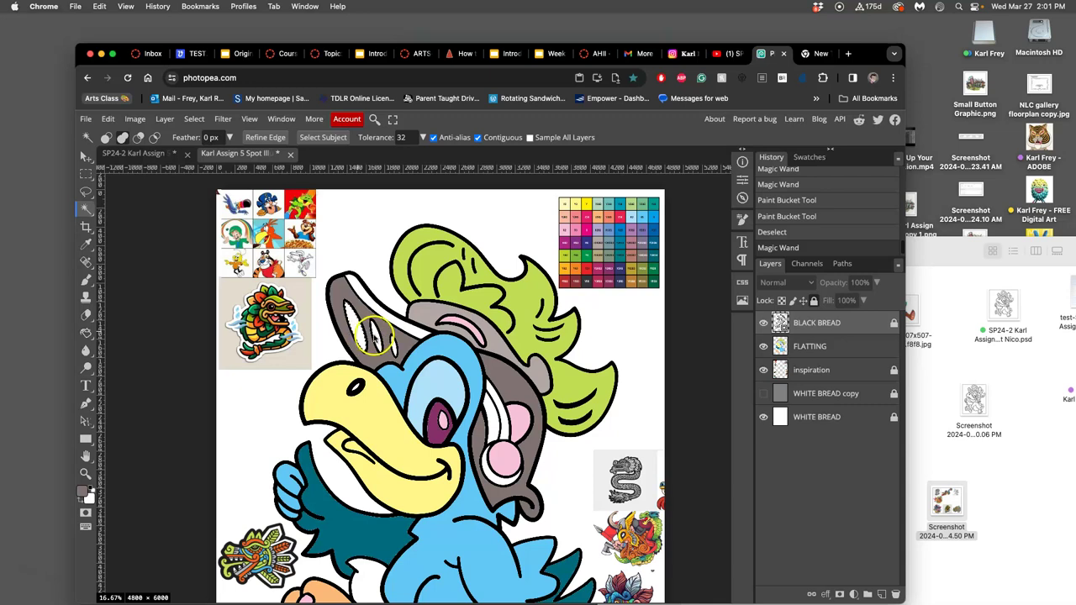
pyautogui.keyDown('shift'); pyautogui.click(377, 339); pyautogui.keyUp('shift')
pyautogui.keyDown('shift'); pyautogui.click(392, 344); pyautogui.keyUp('shift')
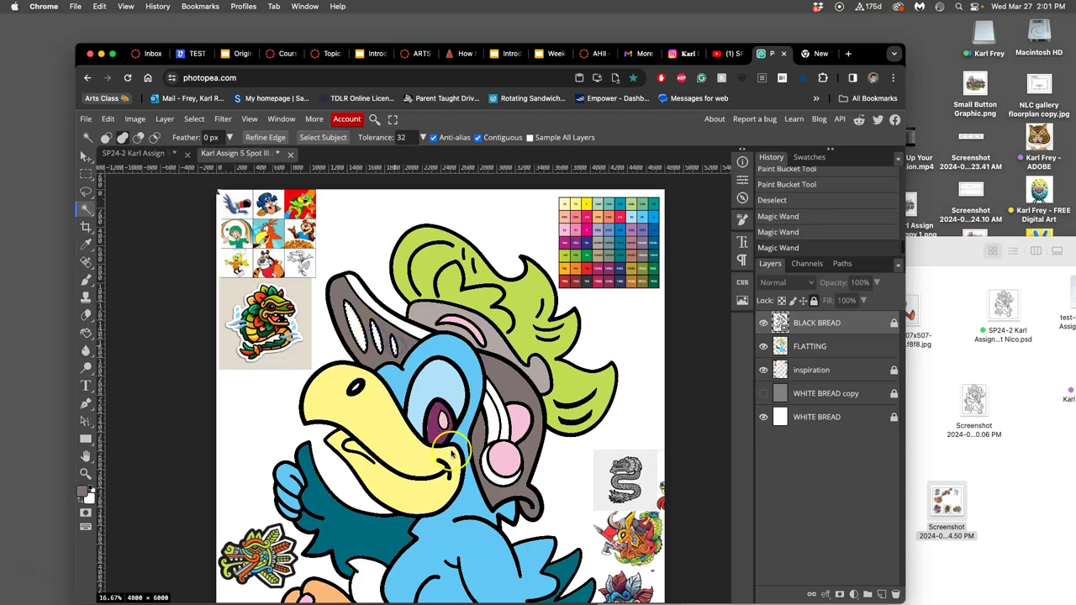
pyautogui.keyDown('shift'); pyautogui.click(495, 420); pyautogui.keyUp('shift')
pyautogui.scroll(-3, 467, 453)
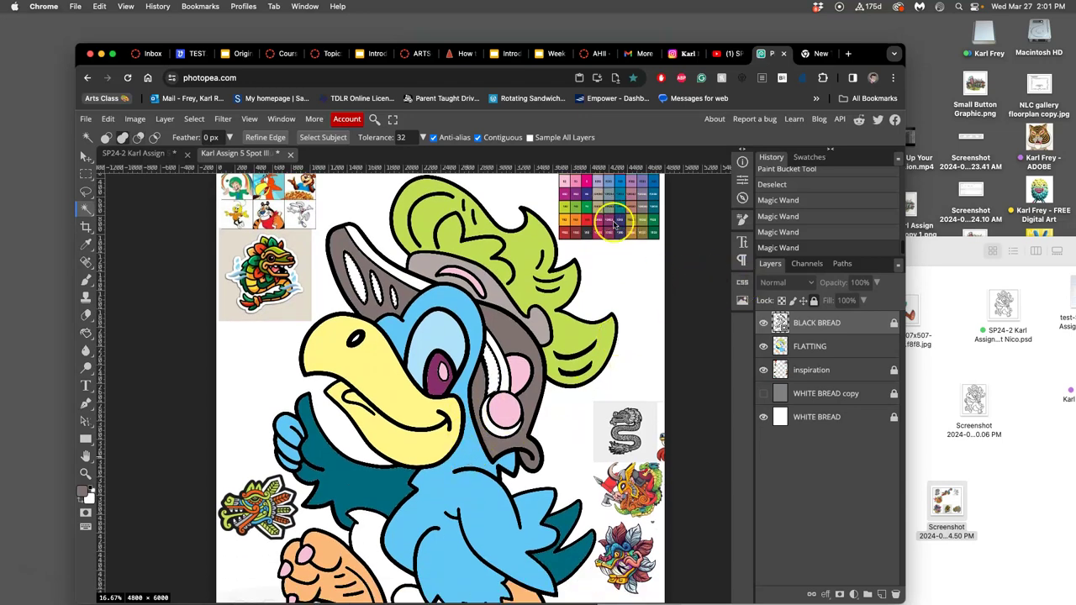
pyautogui.scroll(3, 614, 227)
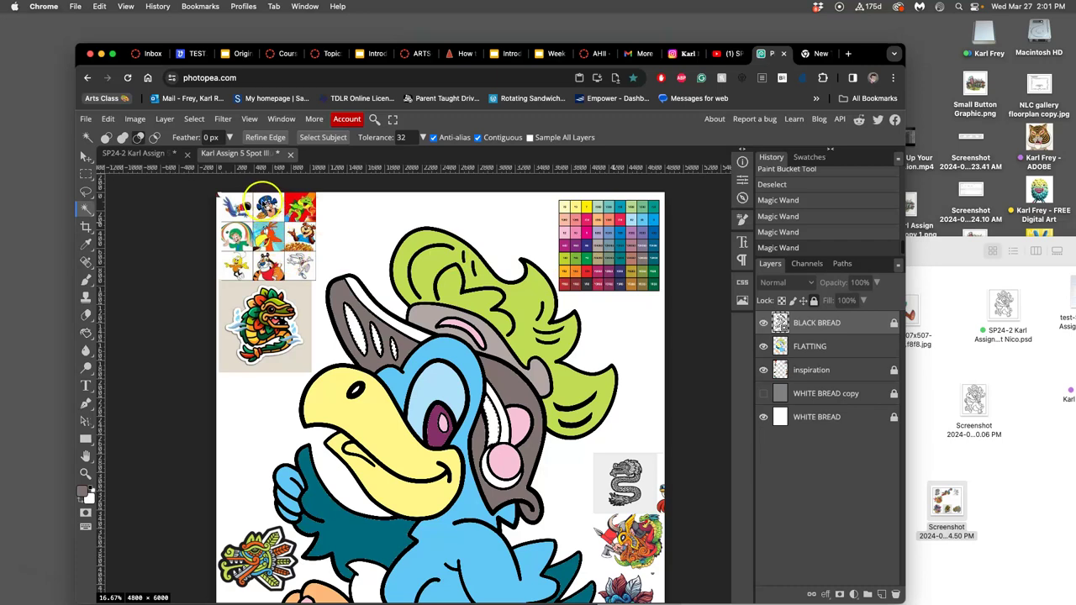
pyautogui.click(264, 205)
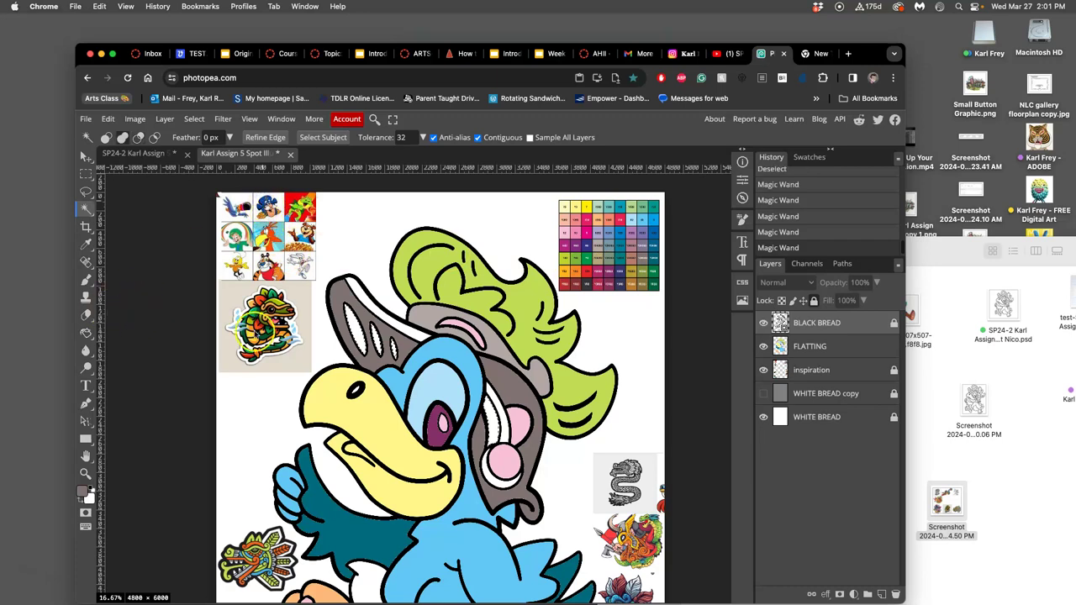
# Step: On FLATTING, bucket-fill the three top helmet stripes and the cheek stripe dark blue after undoing a first fill
pyautogui.click(859, 349)
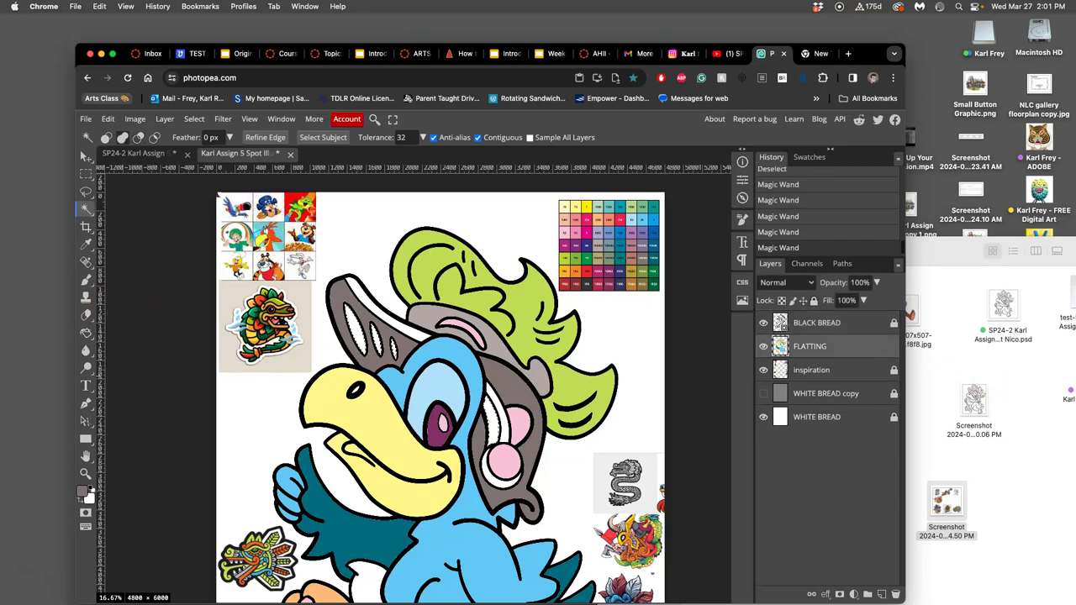
pyautogui.click(86, 331)
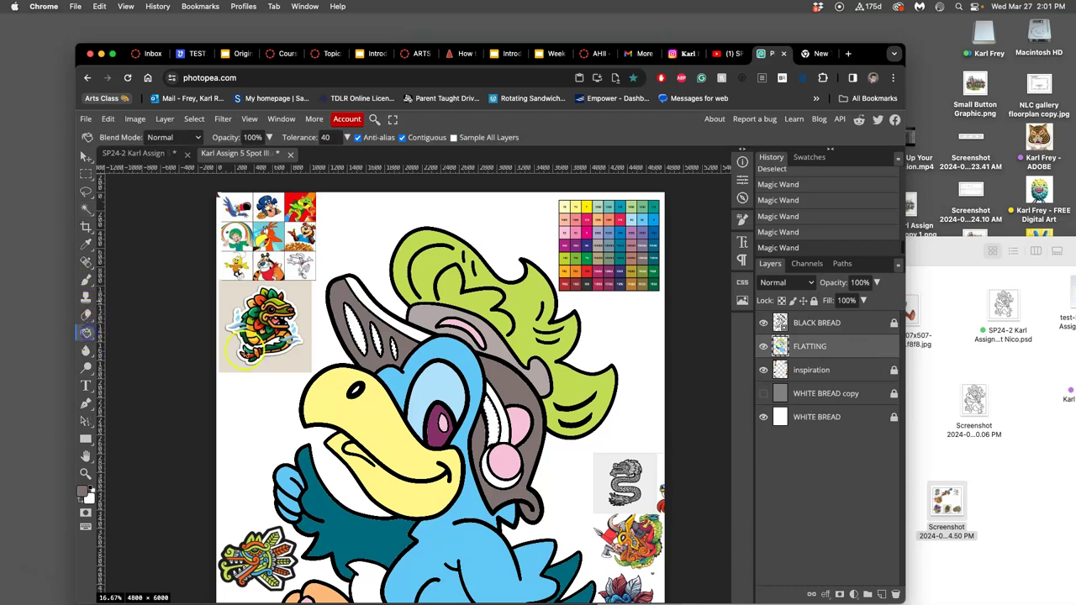
pyautogui.click(363, 337)
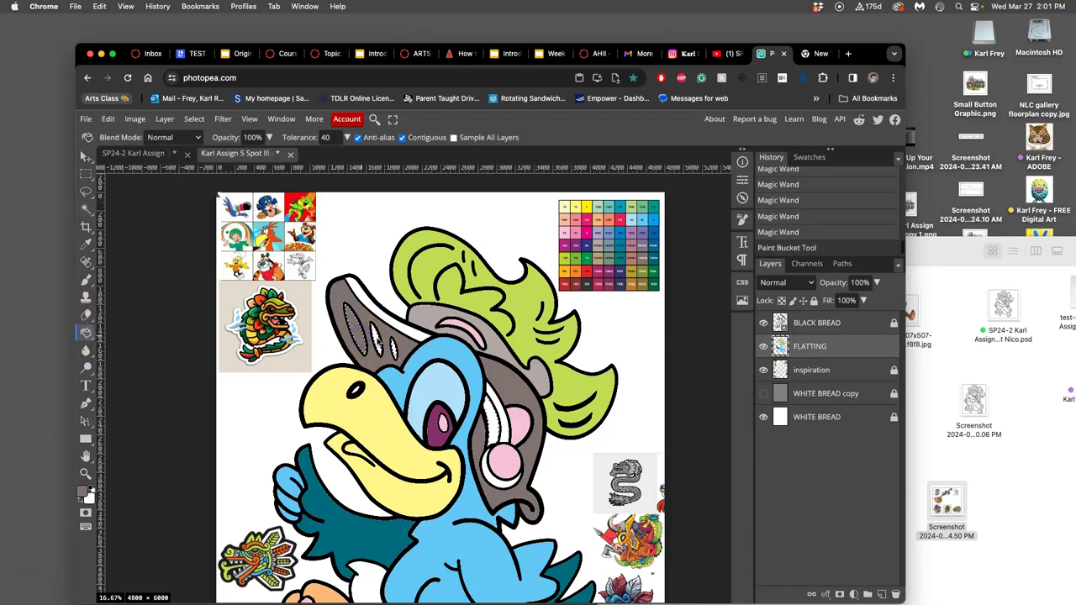
pyautogui.press('super+z')
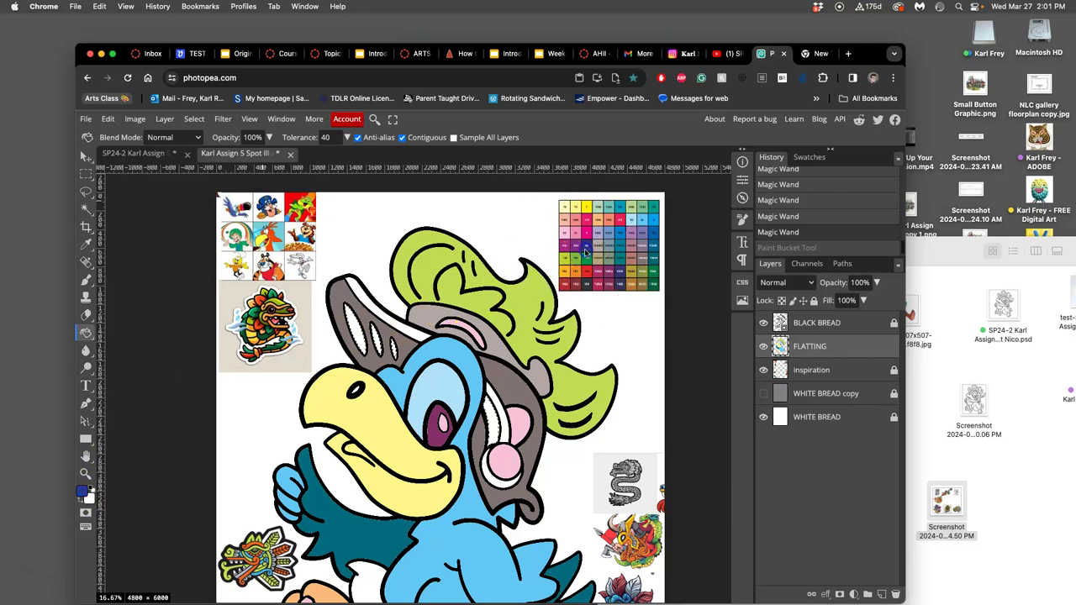
pyautogui.click(354, 329)
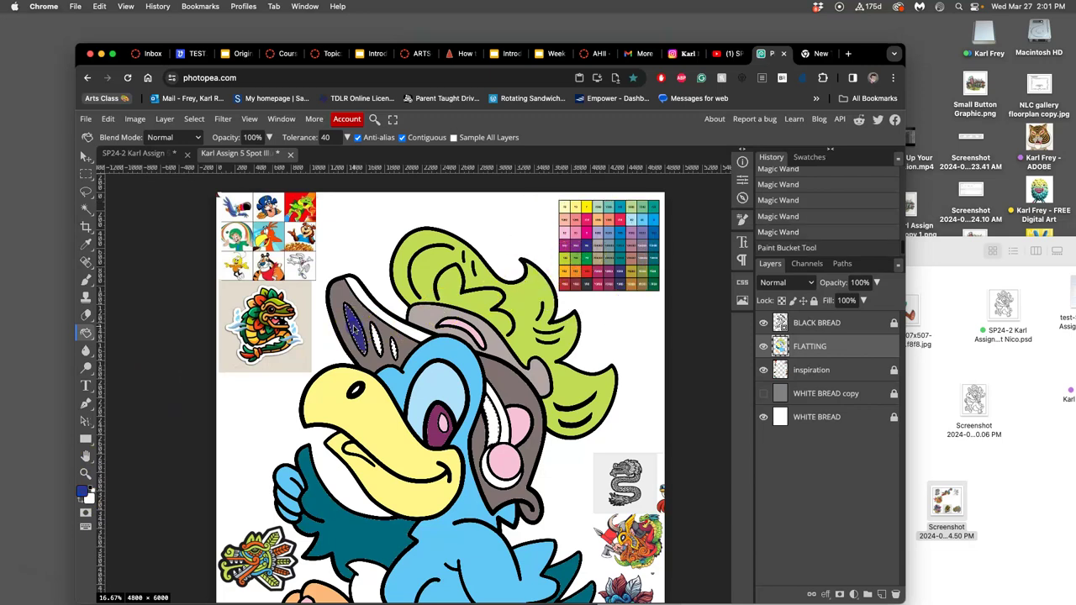
pyautogui.click(376, 339)
pyautogui.click(391, 345)
pyautogui.scroll(-1, 458, 433)
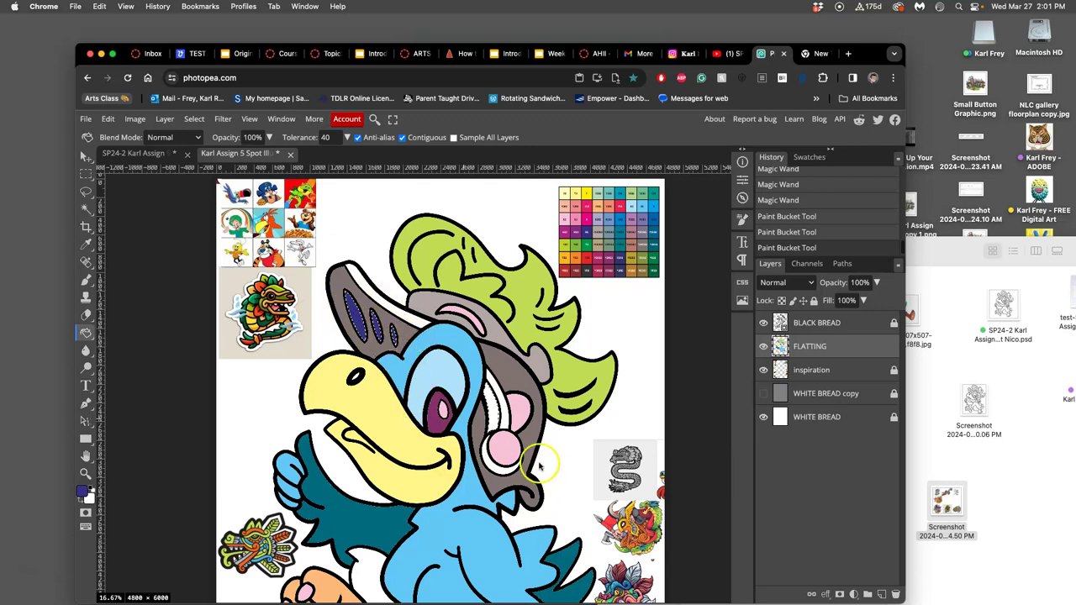
pyautogui.click(496, 413)
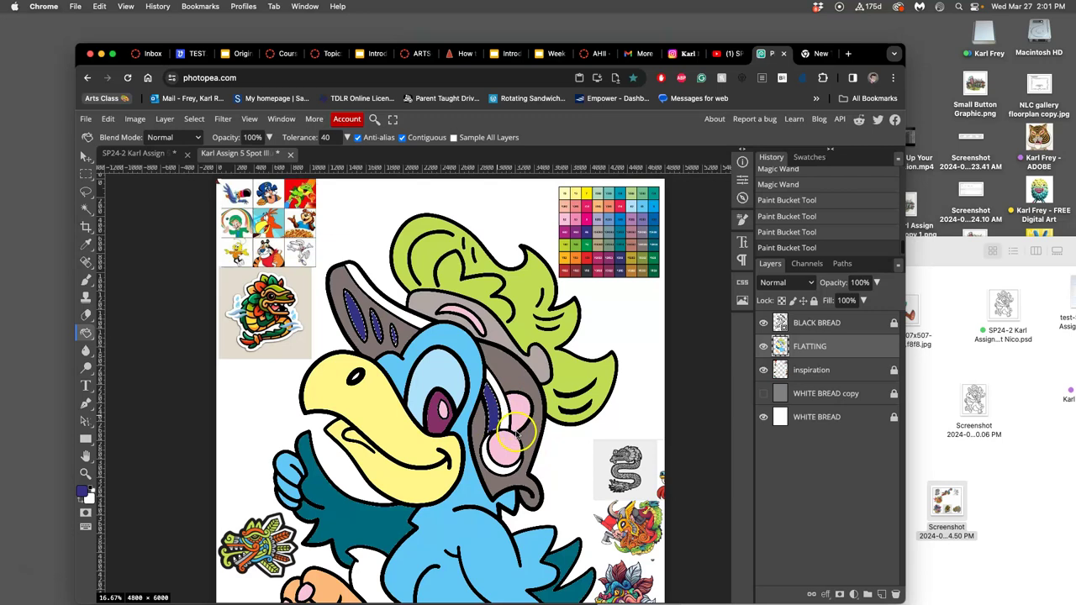
pyautogui.scroll(-5, 514, 430)
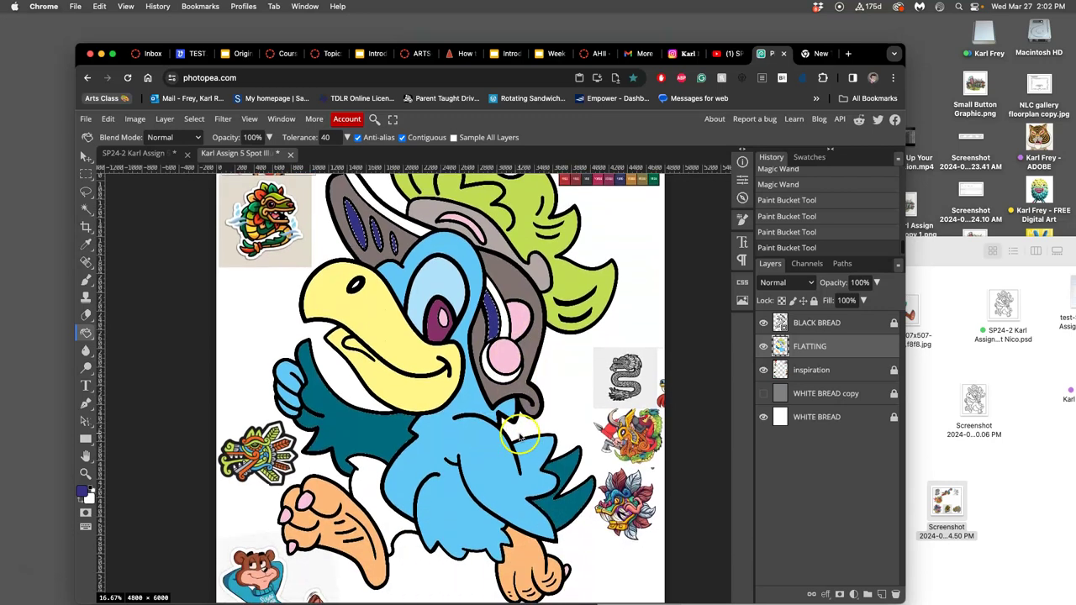
pyautogui.scroll(2, 517, 430)
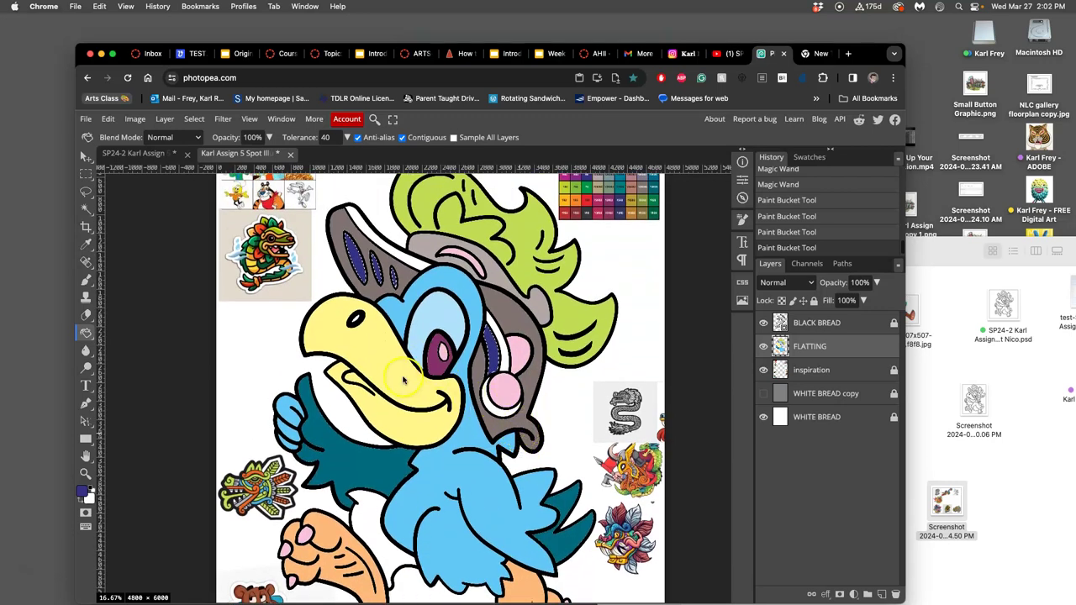
# Step: Magic Wand the beak nostril on BLACK BREAD and fill it dark blue on the FLATTING layer
pyautogui.click(813, 322)
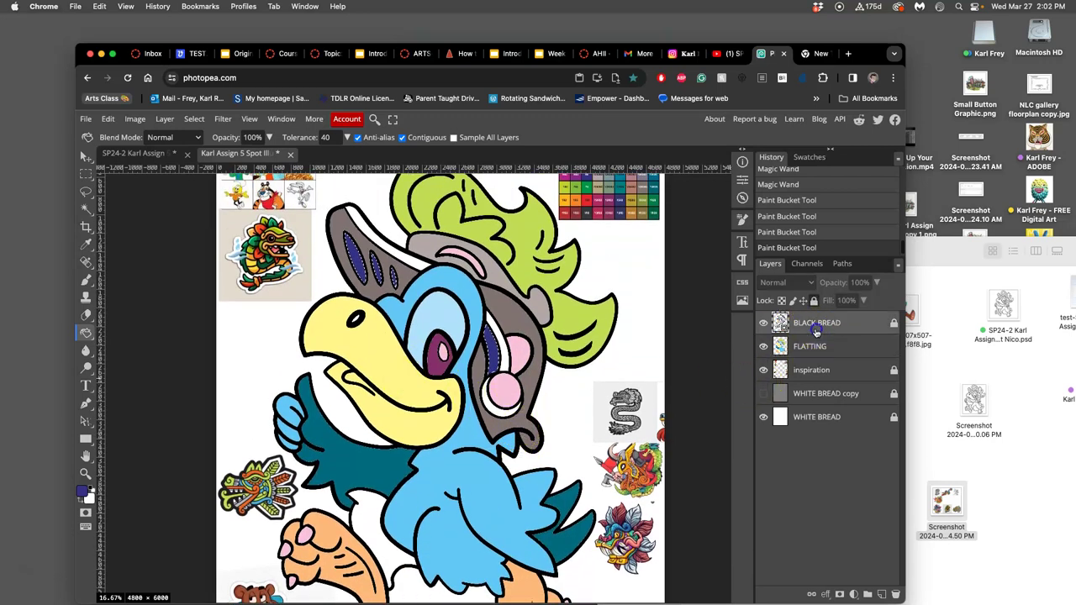
pyautogui.click(86, 209)
pyautogui.click(356, 319)
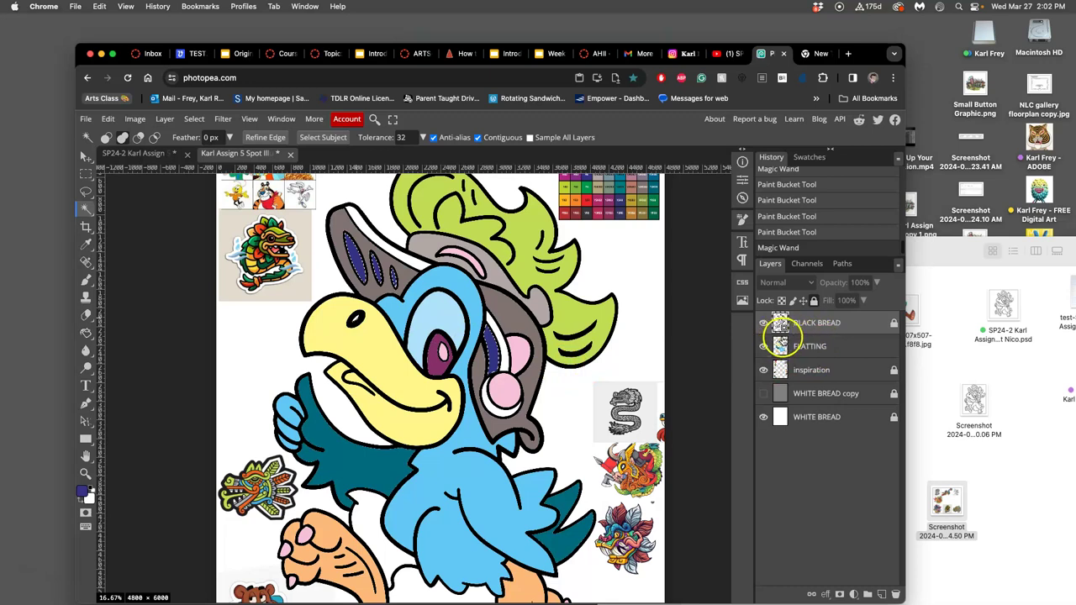
pyautogui.click(523, 323)
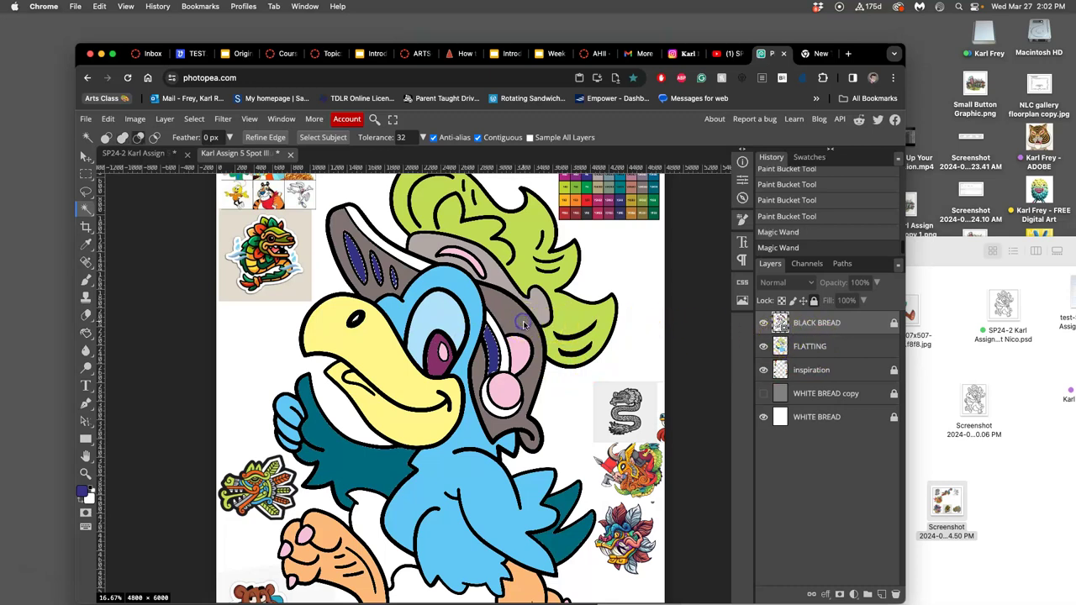
pyautogui.click(86, 333)
pyautogui.click(356, 321)
pyautogui.click(800, 346)
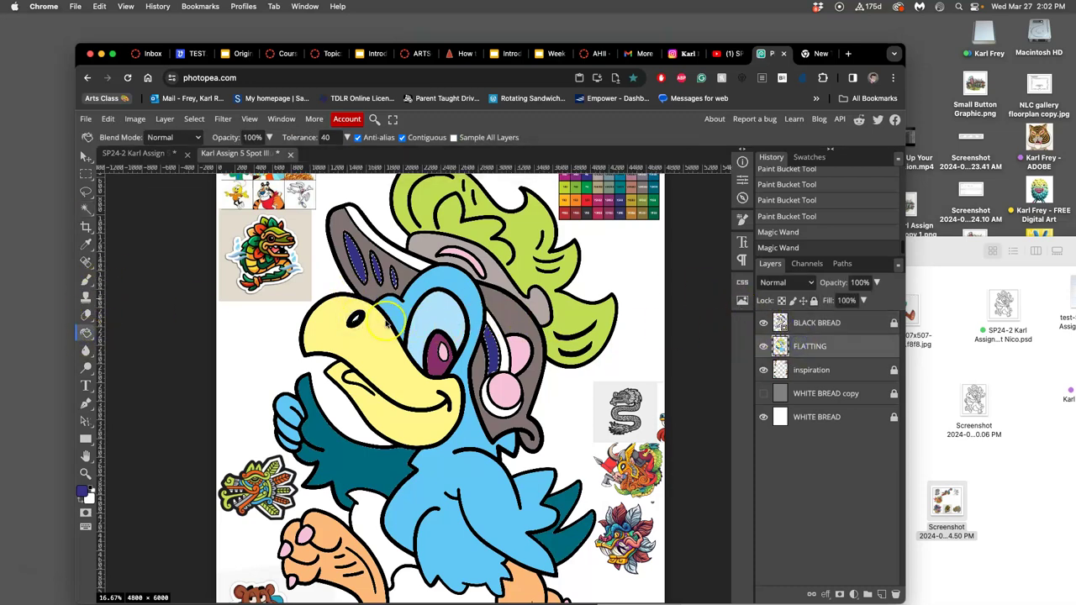
pyautogui.click(357, 320)
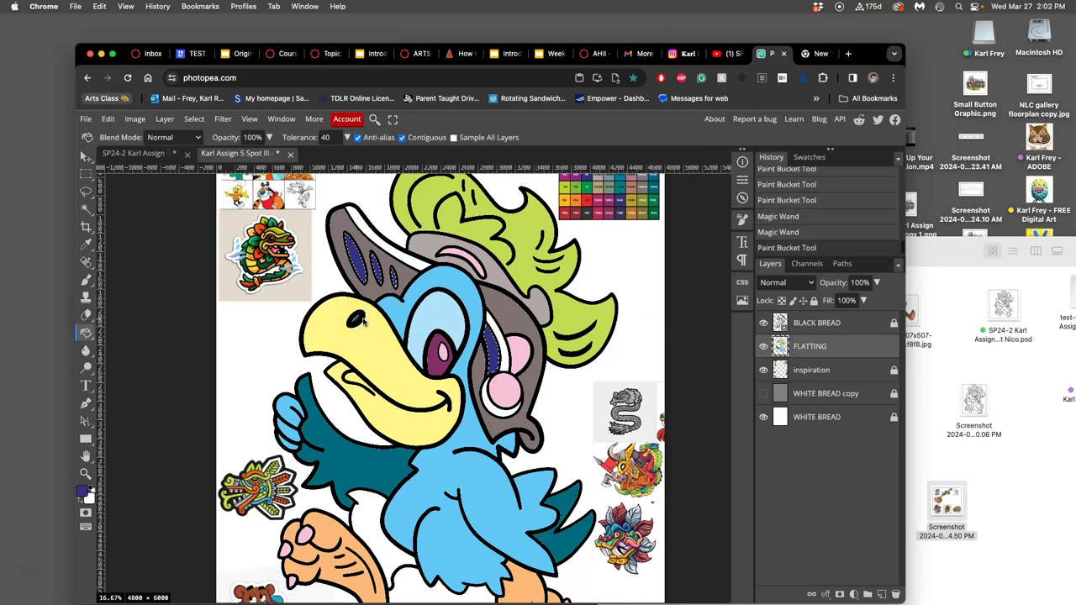
pyautogui.hotkey('ctrl', 'z')
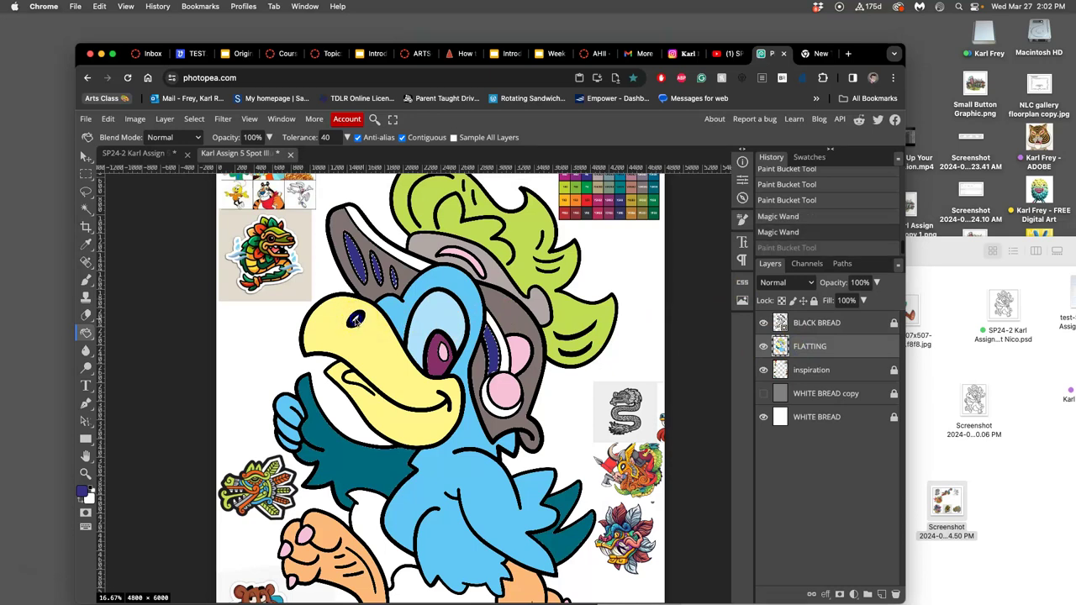
pyautogui.click(356, 320)
# Step: Fill the parrot's eye highlight and eye area with colours sampled from the head
pyautogui.scroll(10, 367, 312)
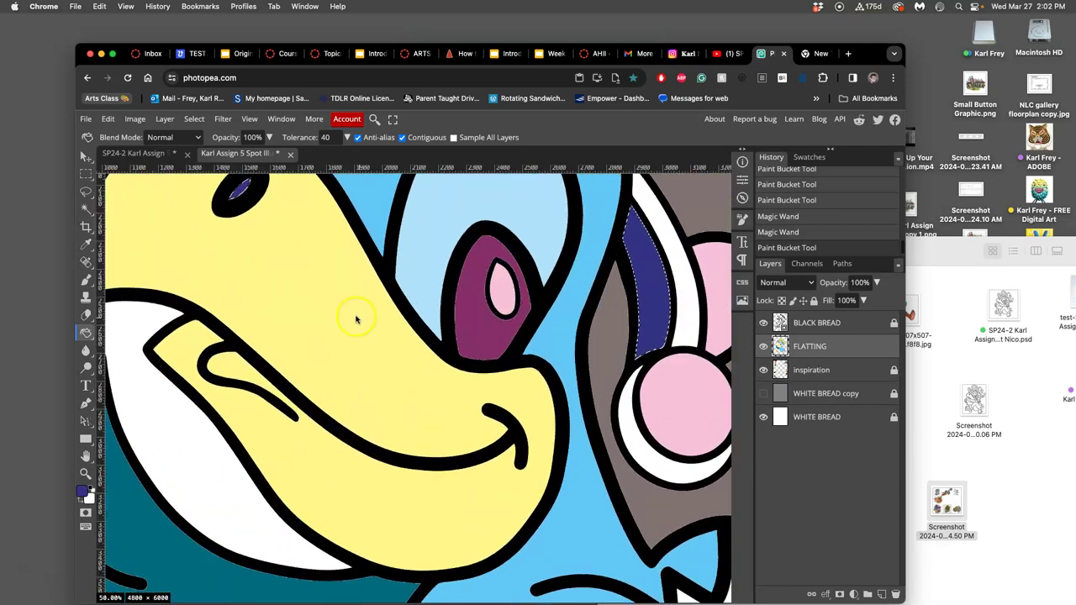
pyautogui.moveTo(348, 416); pyautogui.dragTo(392, 505)
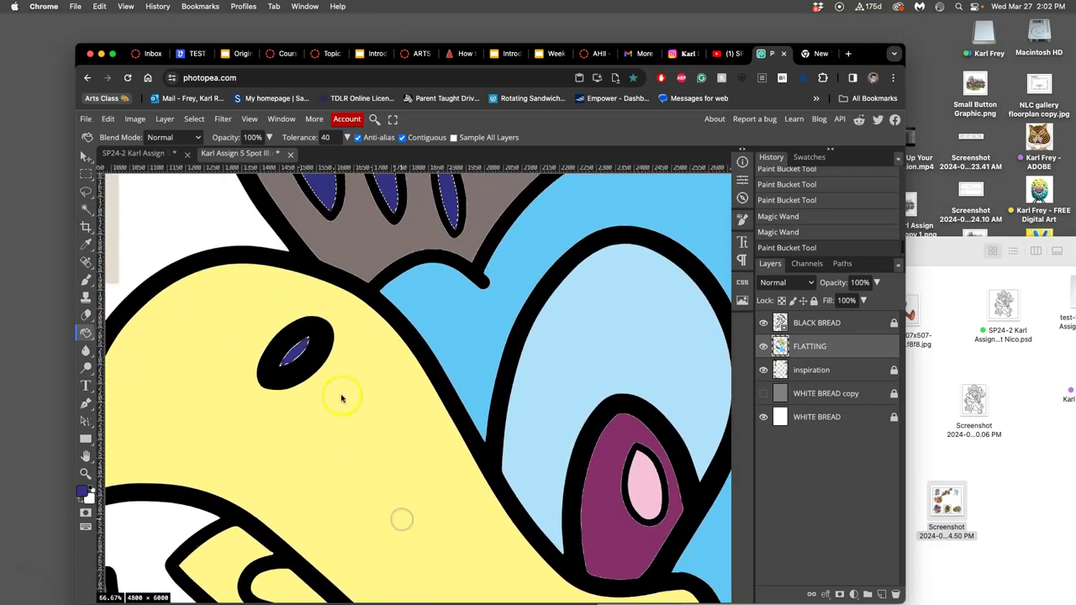
pyautogui.keyDown('alt'); pyautogui.click(379, 242); pyautogui.keyUp('alt')
pyautogui.click(296, 351)
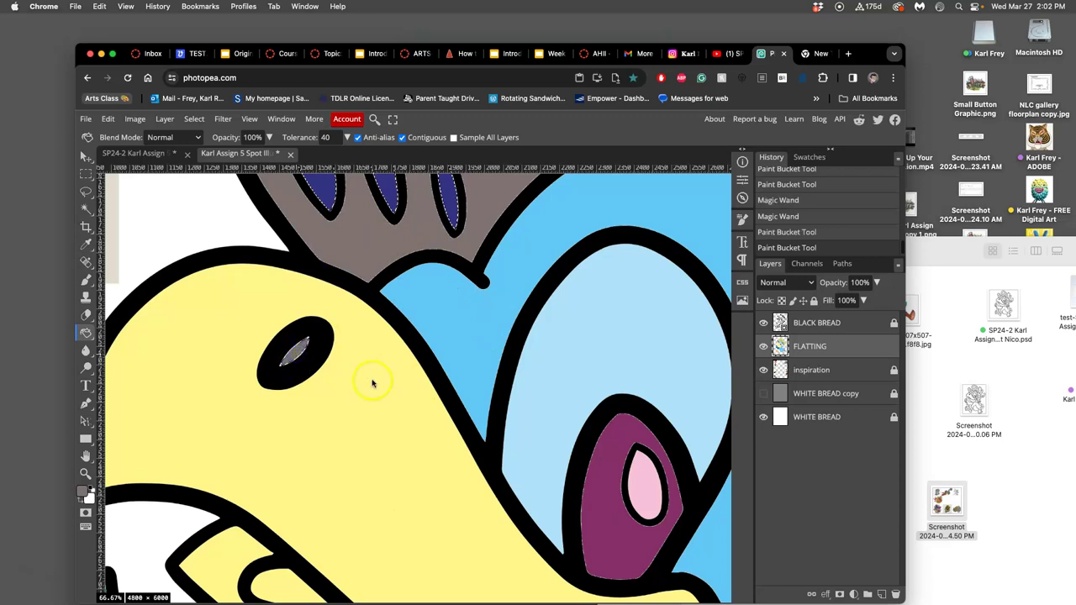
pyautogui.scroll(-4, 372, 383)
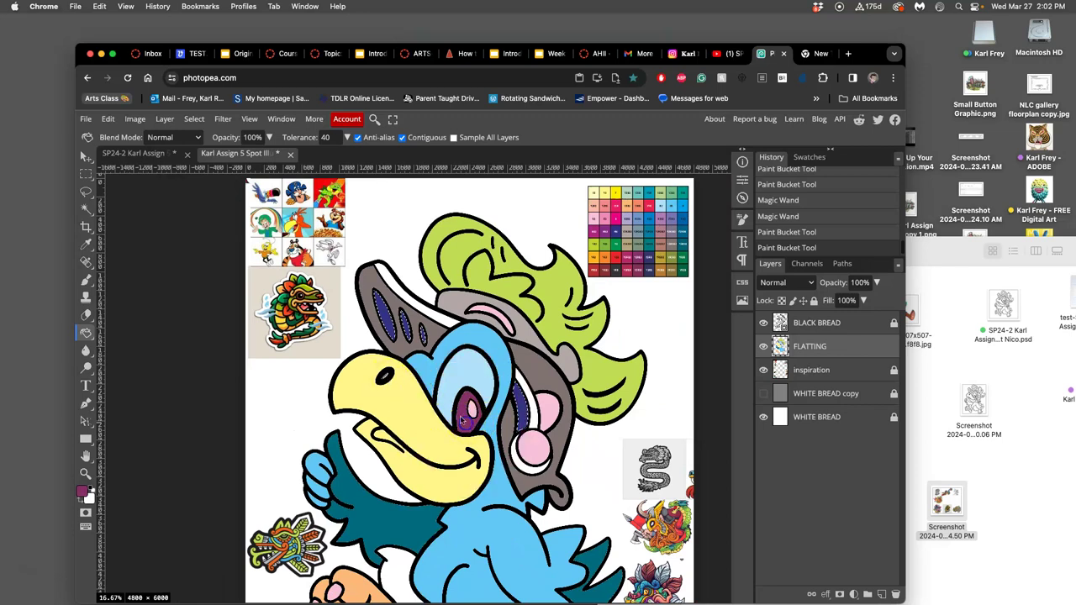
pyautogui.click(385, 378)
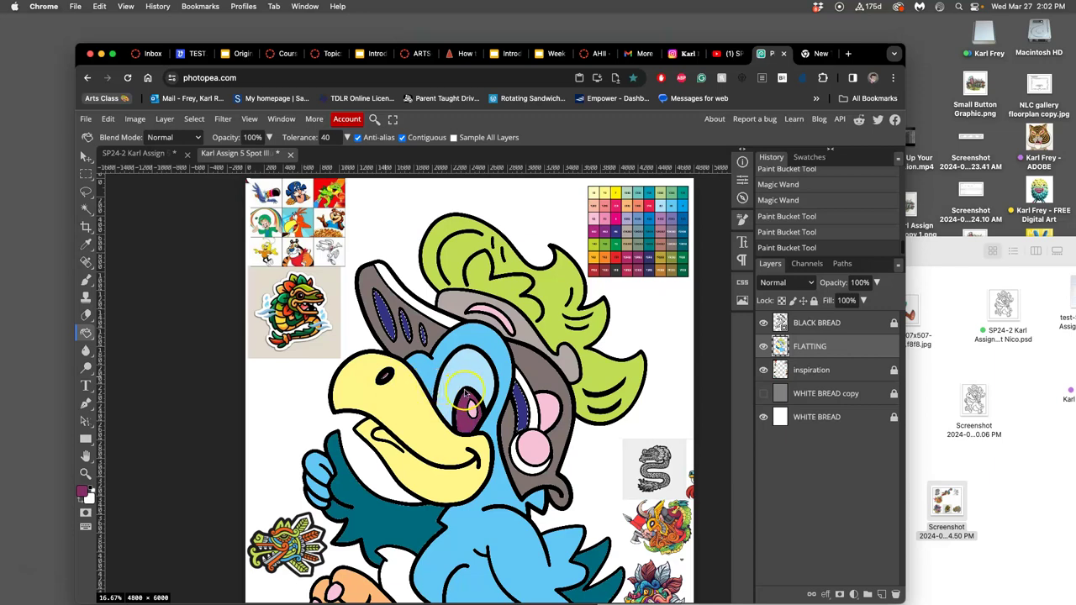
pyautogui.scroll(-2, 496, 391)
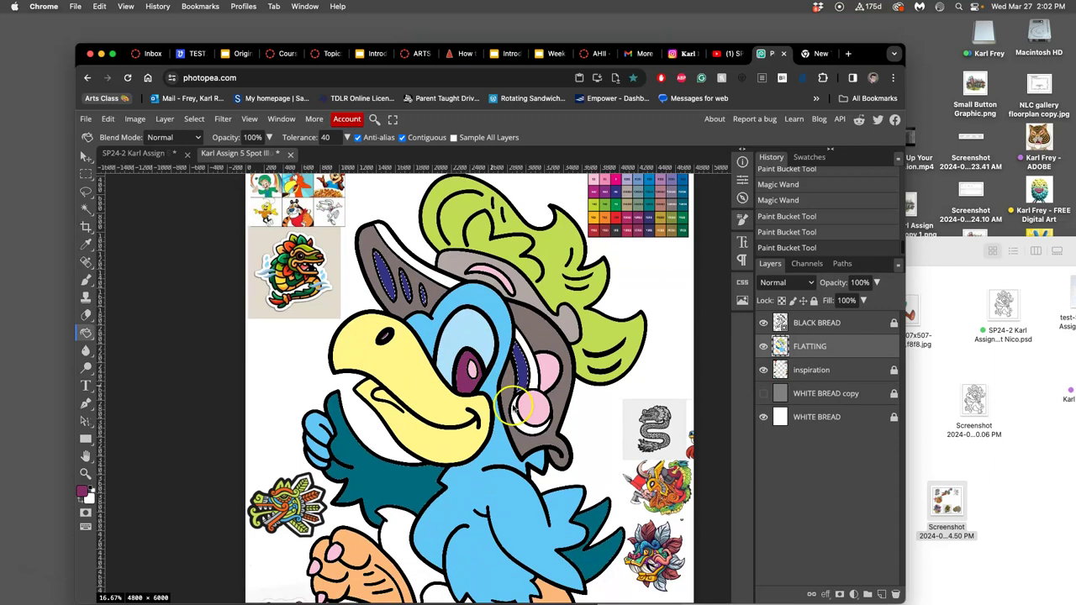
pyautogui.hscroll(2, 542, 410)
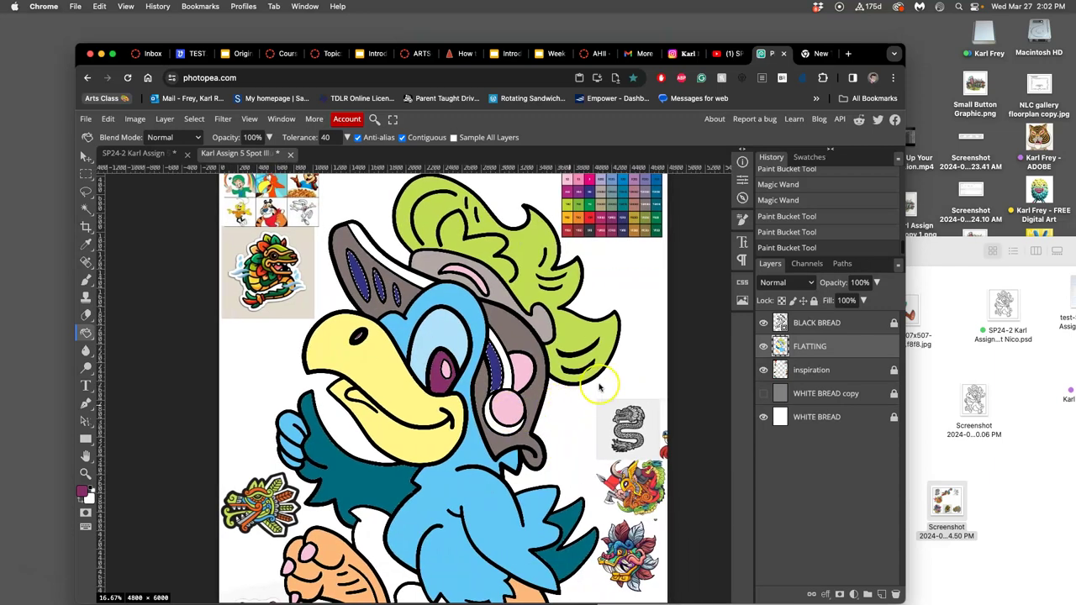
# Step: Deselect, sample tan from the chart, and Magic Wand the white hat band, eye band, earring area and under-wing patch
pyautogui.click(811, 327)
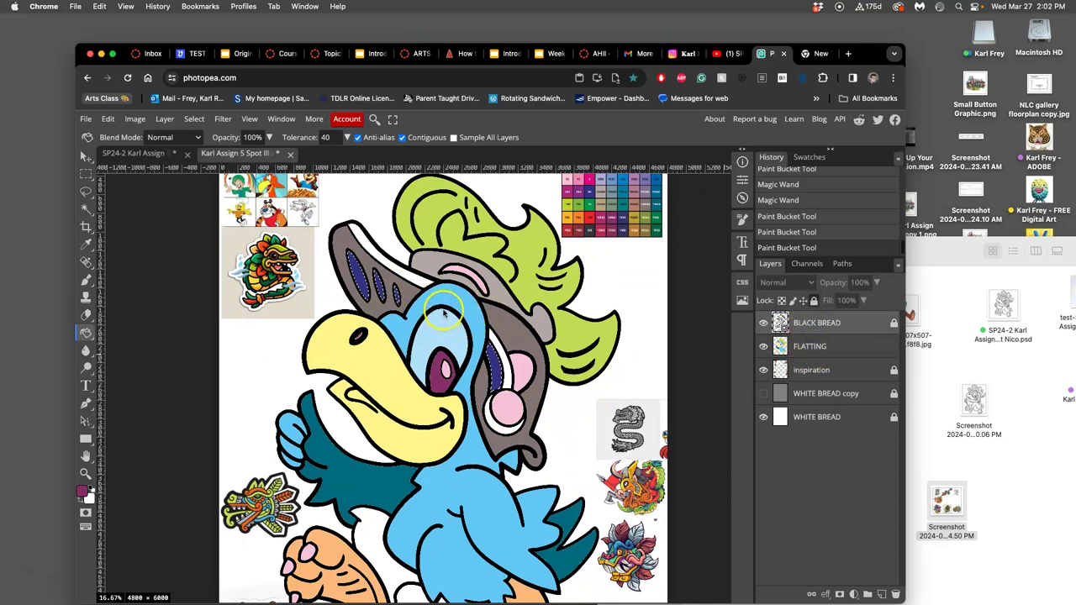
pyautogui.hotkey('ctrl', 'd')
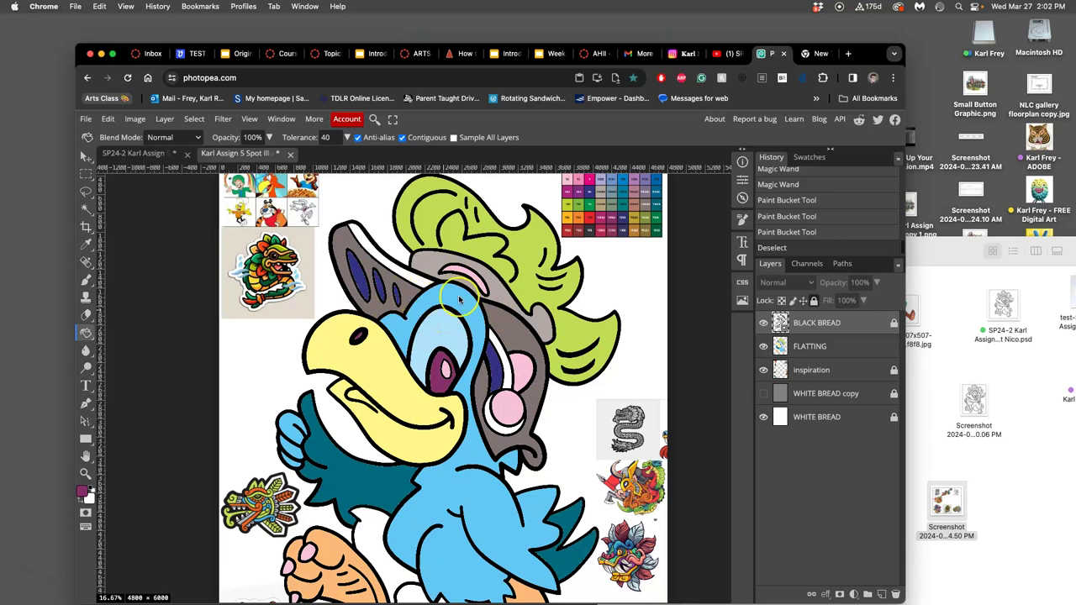
pyautogui.scroll(2, 458, 298)
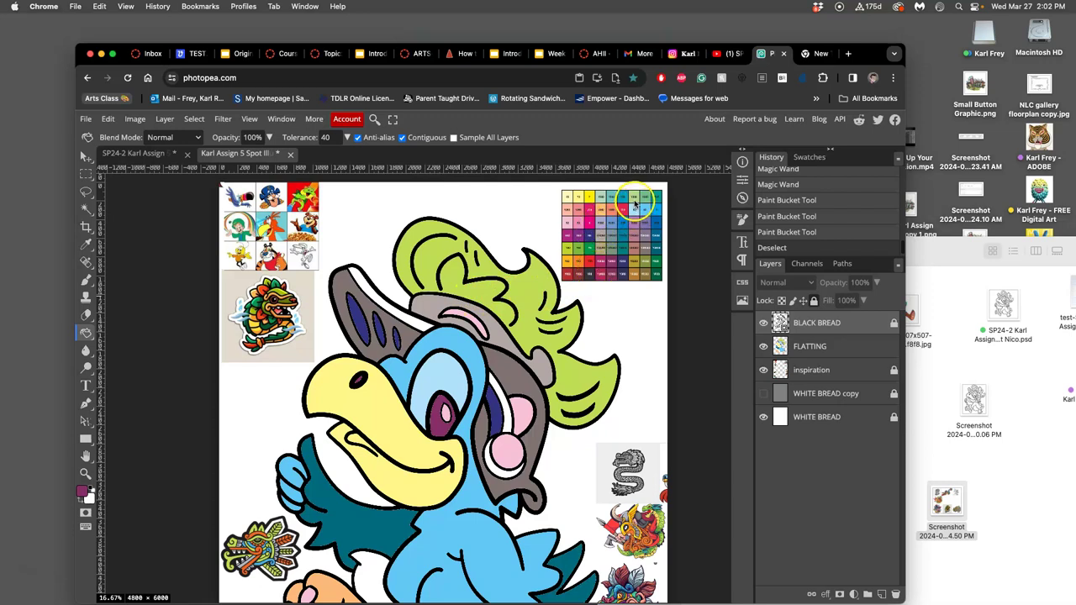
pyautogui.keyDown('alt'); pyautogui.click(601, 252); pyautogui.keyUp('alt')
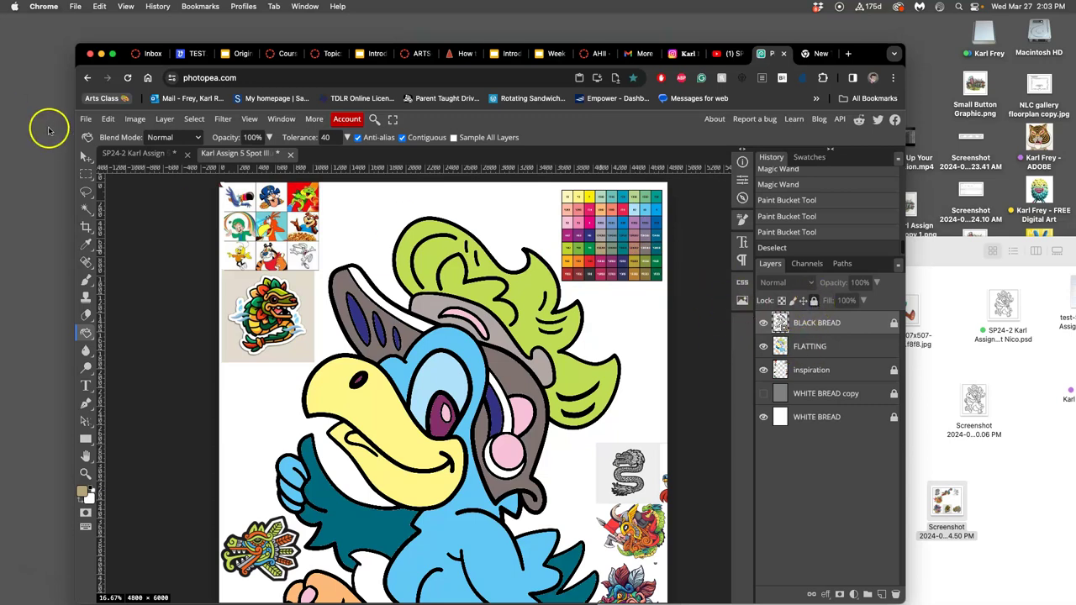
pyautogui.click(86, 207)
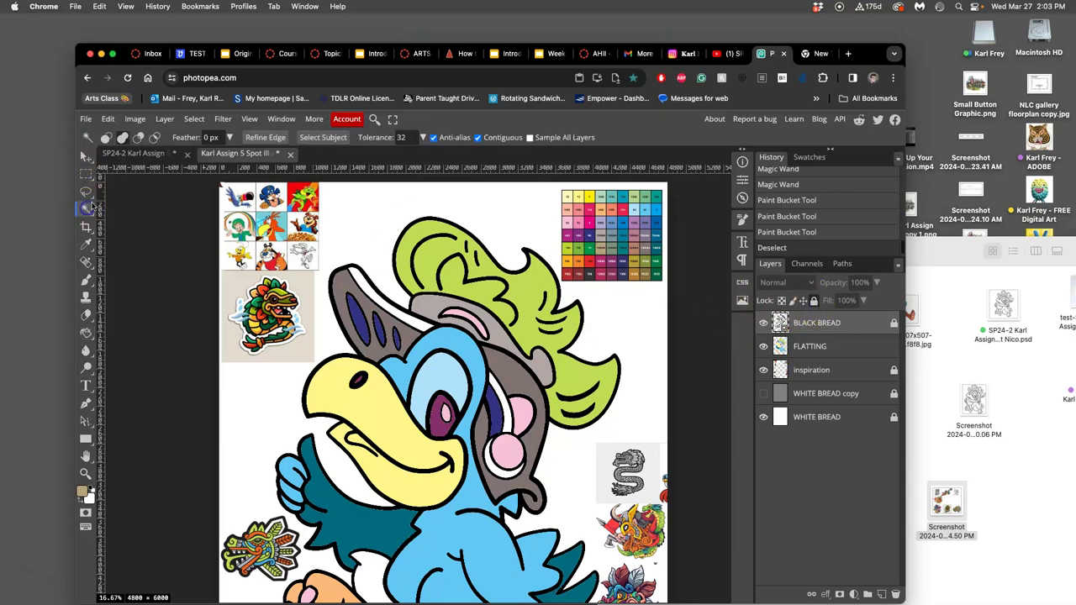
pyautogui.click(374, 295)
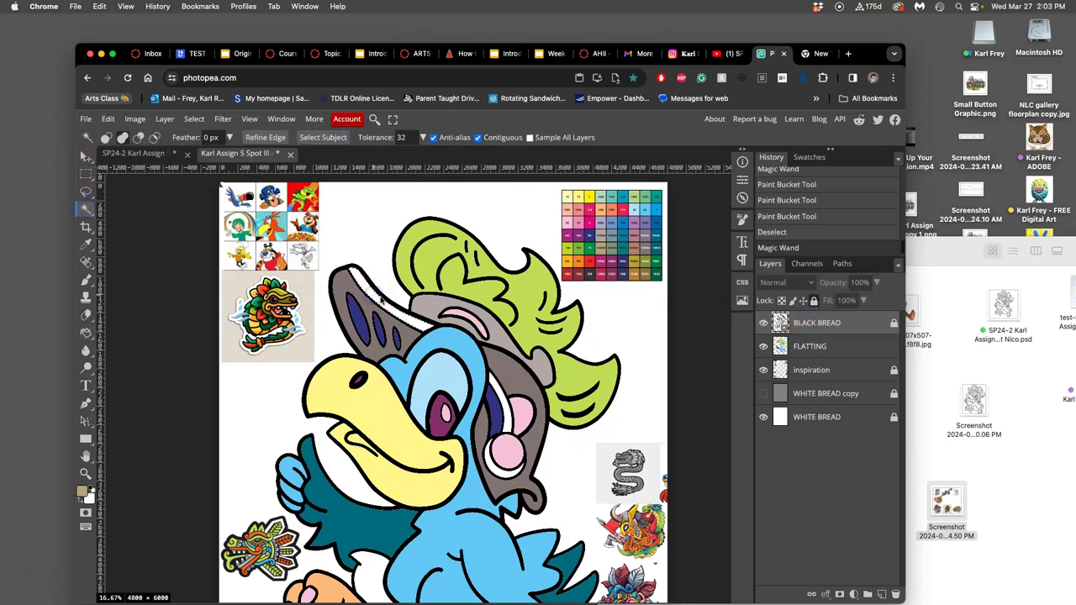
pyautogui.click(498, 389)
pyautogui.click(498, 469)
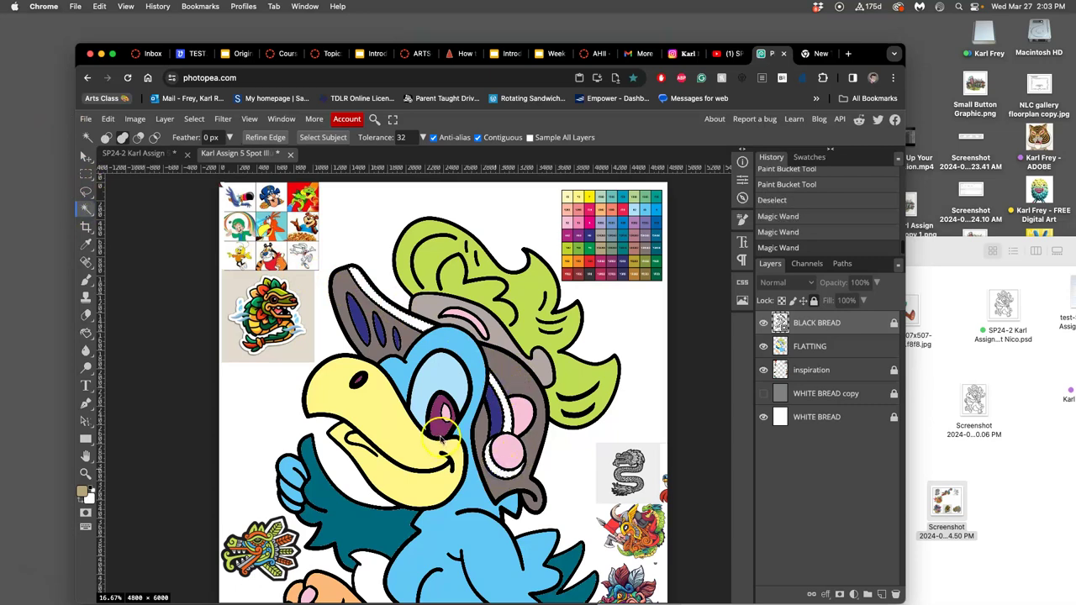
pyautogui.scroll(-2, 441, 437)
pyautogui.click(368, 535)
# Step: Bucket-fill the selected white areas tan on FLATTING, deselect, and zoom out to the whole illustration
pyautogui.click(811, 349)
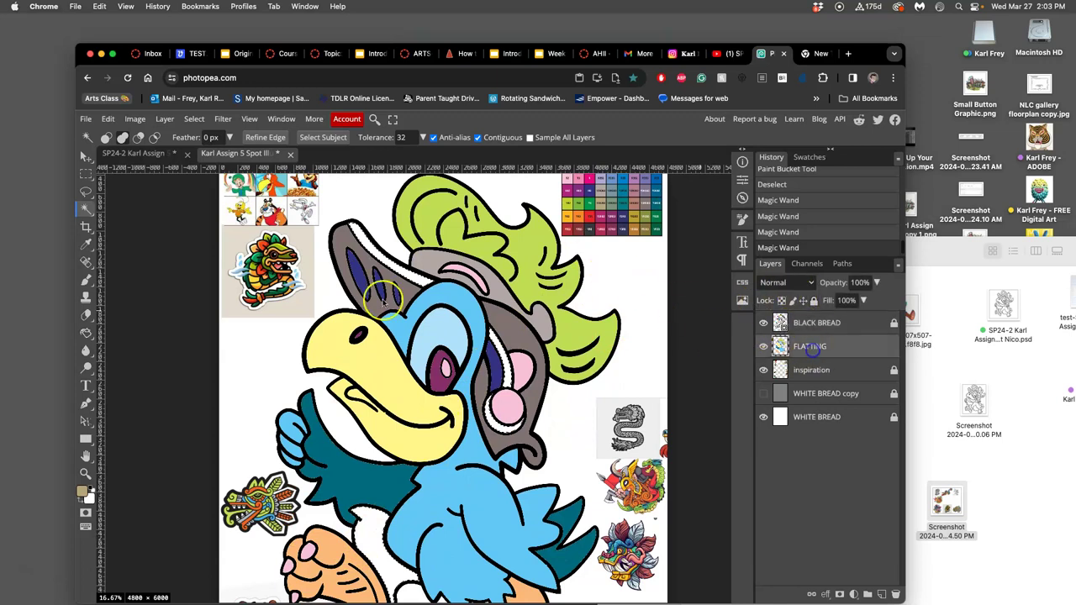
pyautogui.click(85, 332)
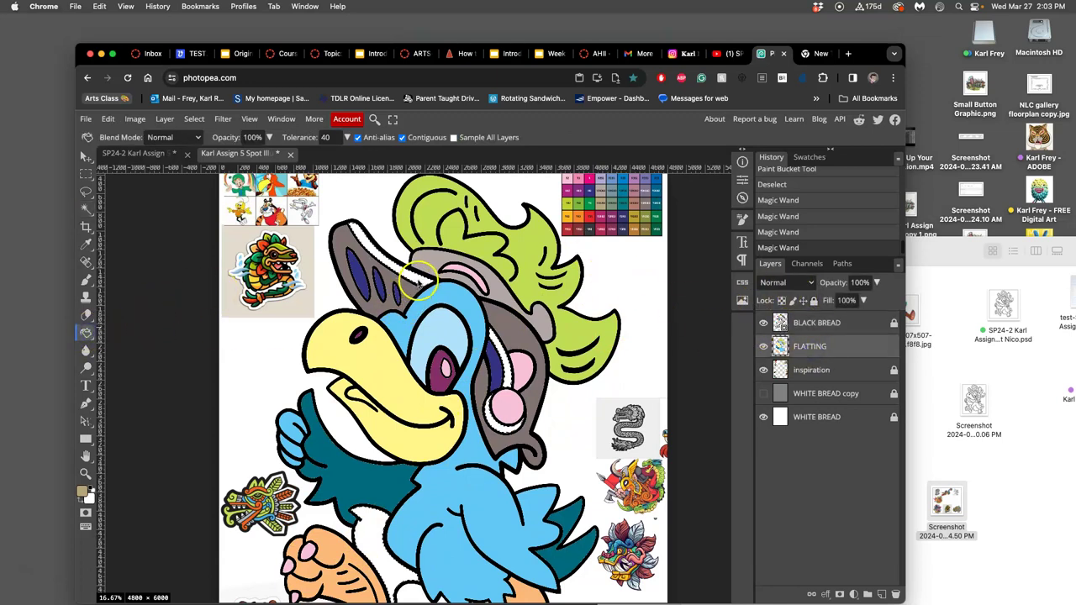
pyautogui.click(469, 311)
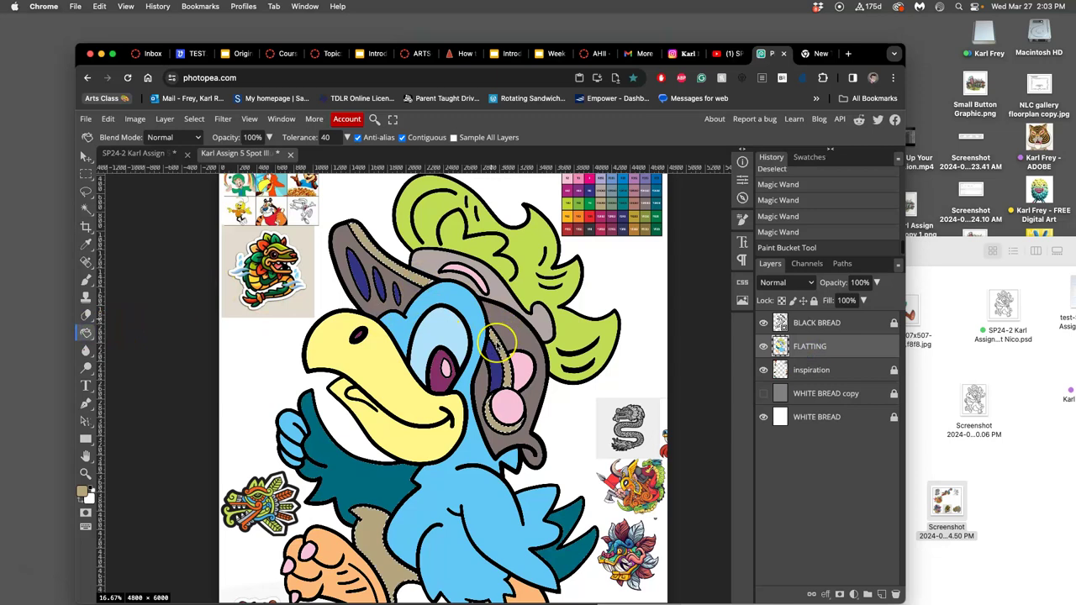
pyautogui.click(502, 428)
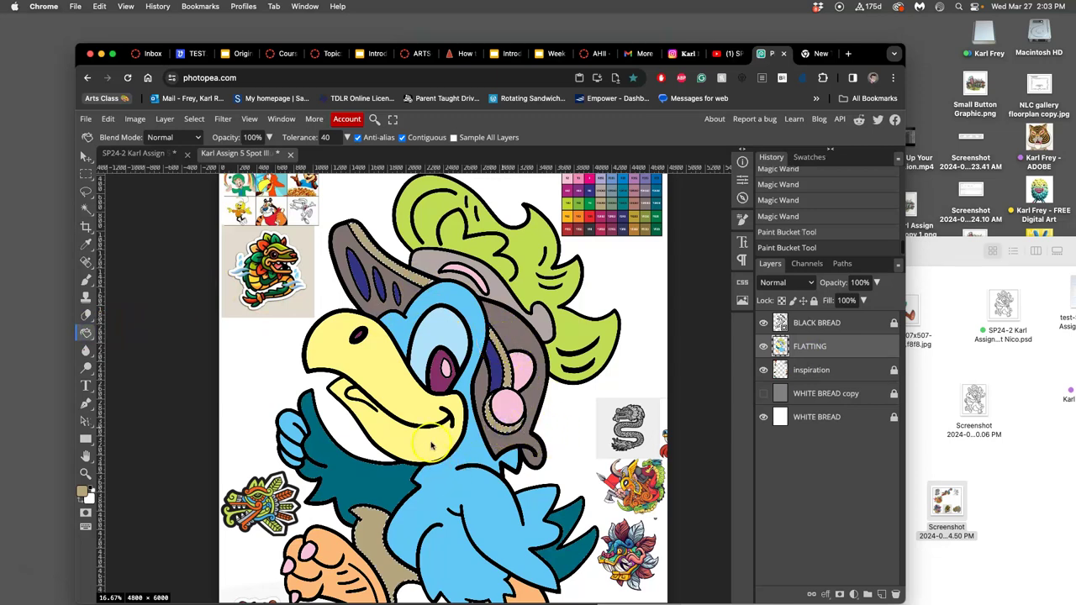
pyautogui.press('super+d')
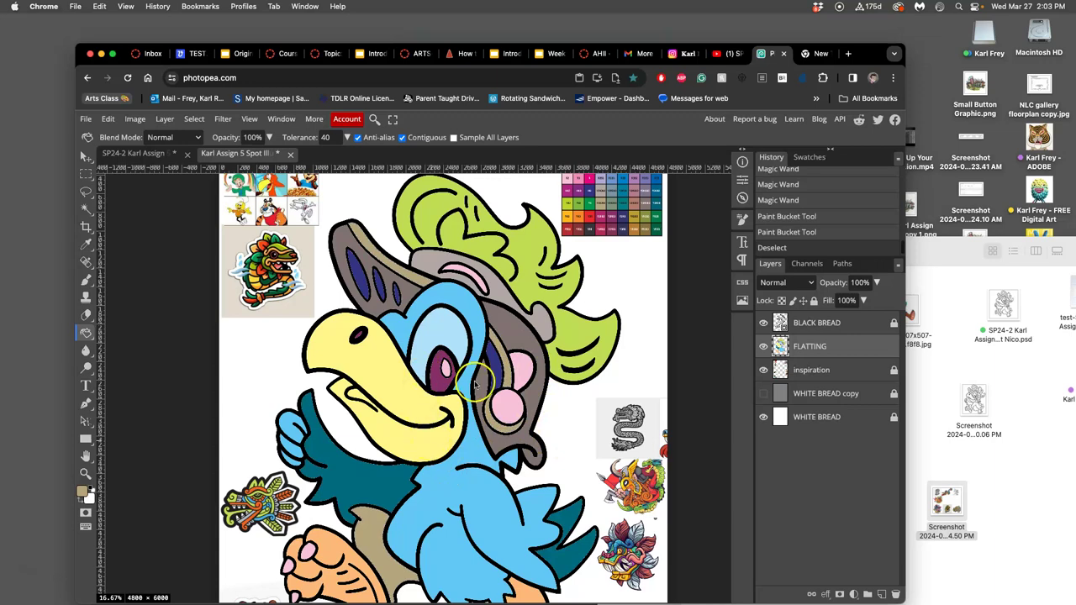
pyautogui.scroll(-5, 475, 385)
pyautogui.scroll(3, 487, 387)
pyautogui.scroll(1, 501, 387)
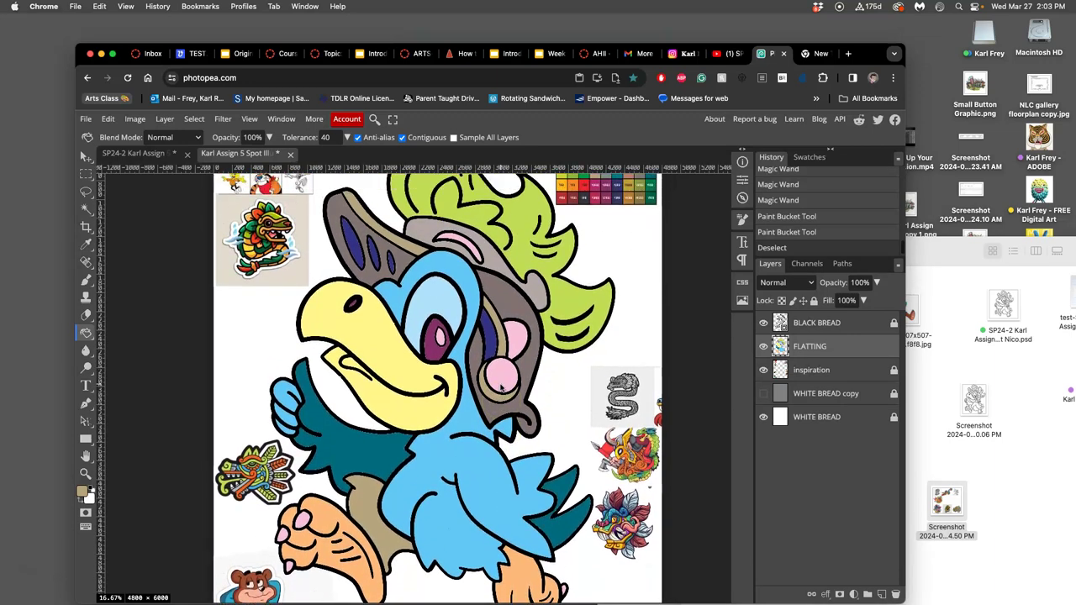
pyautogui.press('super+minus')
pyautogui.hscroll(1, 497, 386)
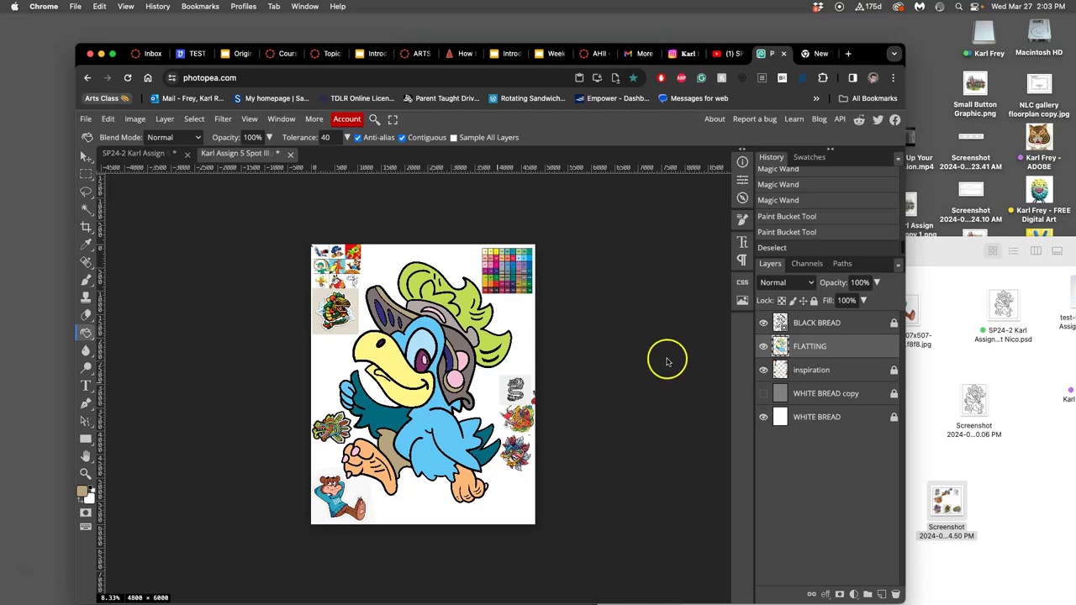
# Step: Scroll-zoom in to 50% so the parrot's beak and eye fill the canvas
pyautogui.scroll(5, 644, 360)
pyautogui.scroll(1, 389, 361)
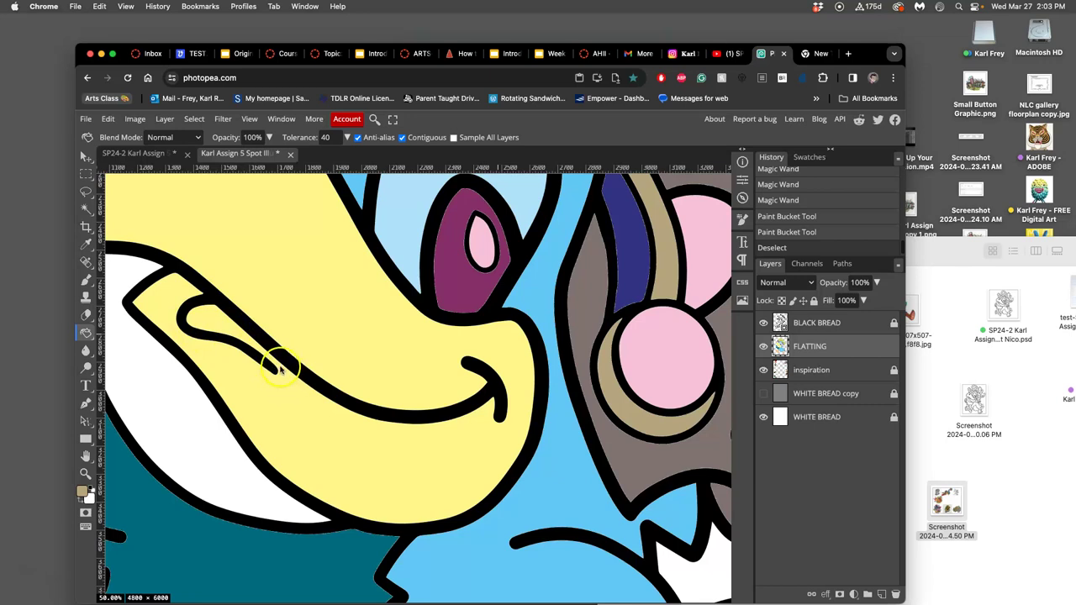
pyautogui.scroll(2, 281, 363)
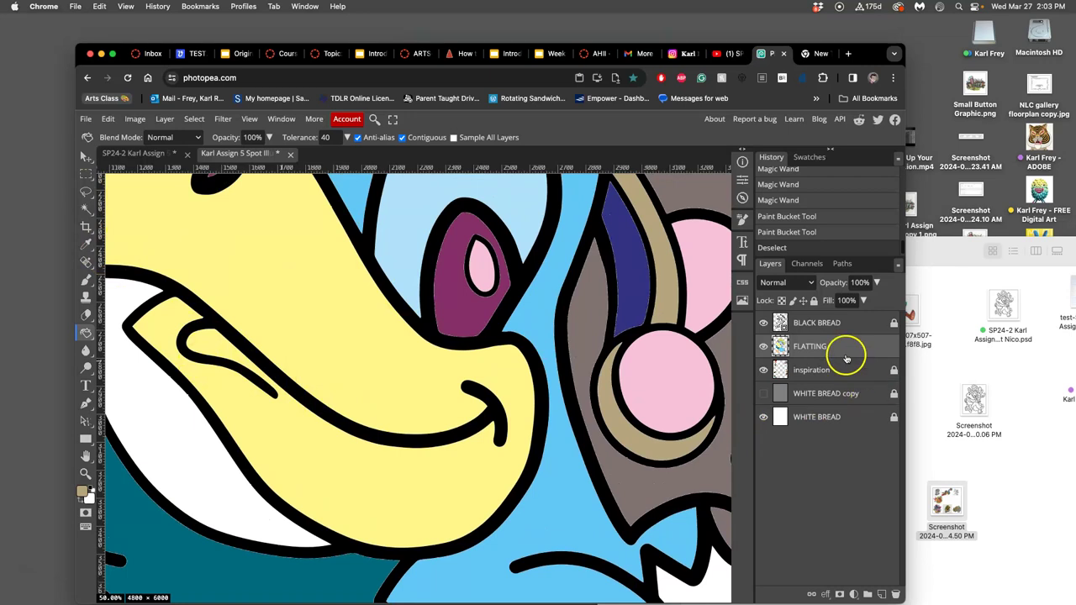
# Step: Lasso the white highlight groove inside the beak, fill it pink, and deselect
pyautogui.click(86, 192)
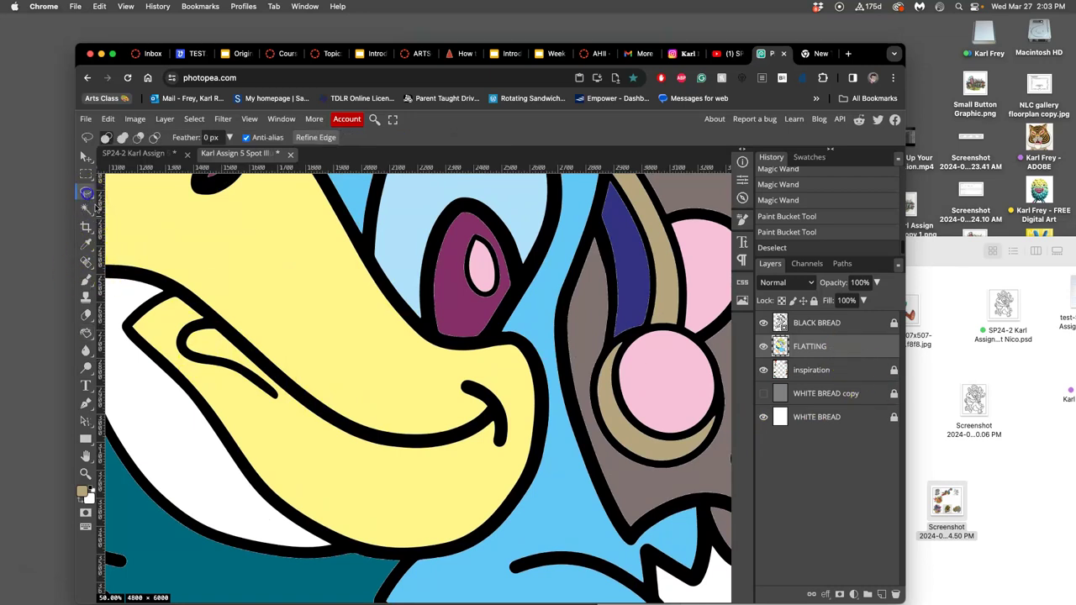
pyautogui.moveTo(211, 325); pyautogui.dragTo(205, 322)
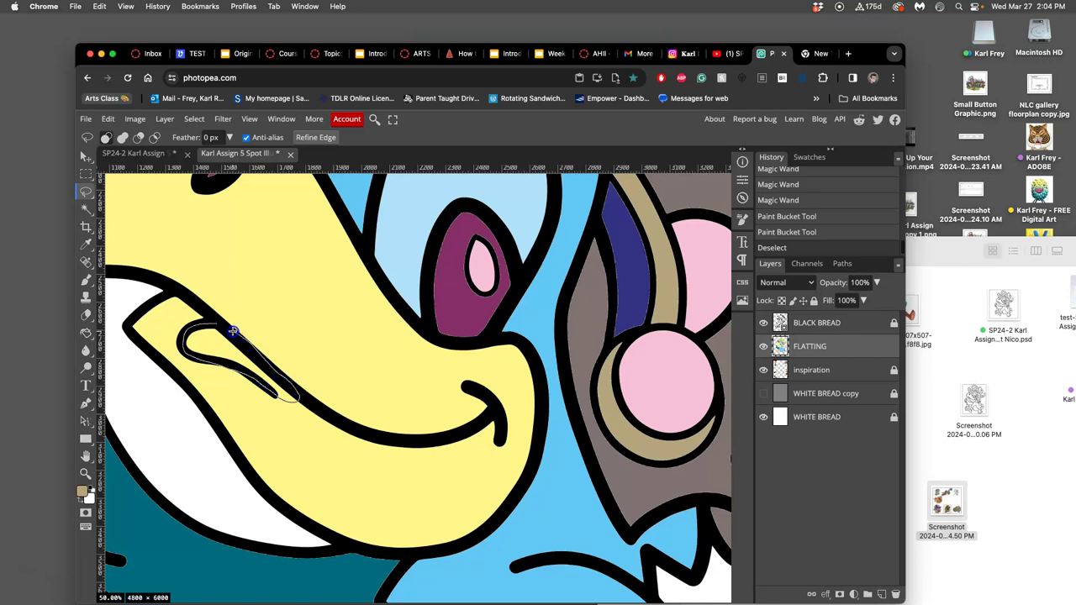
pyautogui.moveTo(216, 321); pyautogui.dragTo(218, 354)
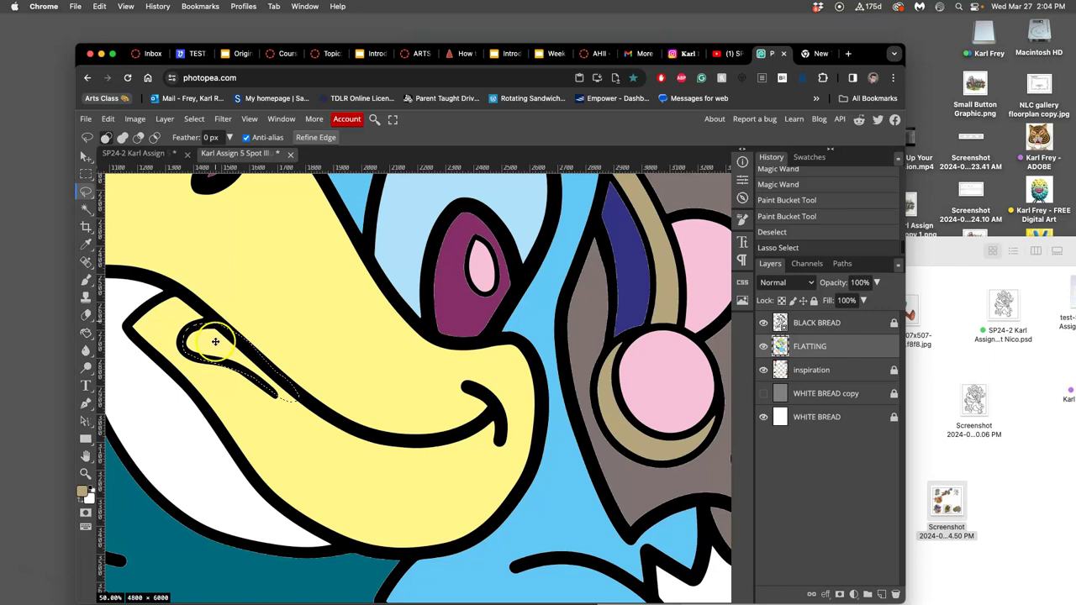
pyautogui.moveTo(215, 341); pyautogui.dragTo(213, 322)
pyautogui.click(86, 332)
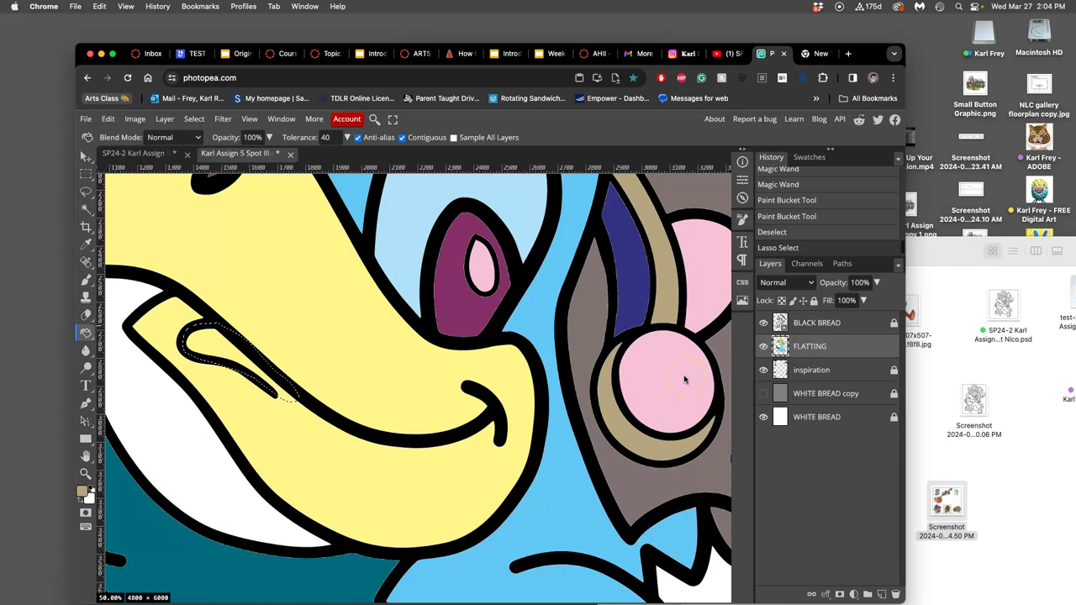
pyautogui.click(241, 361)
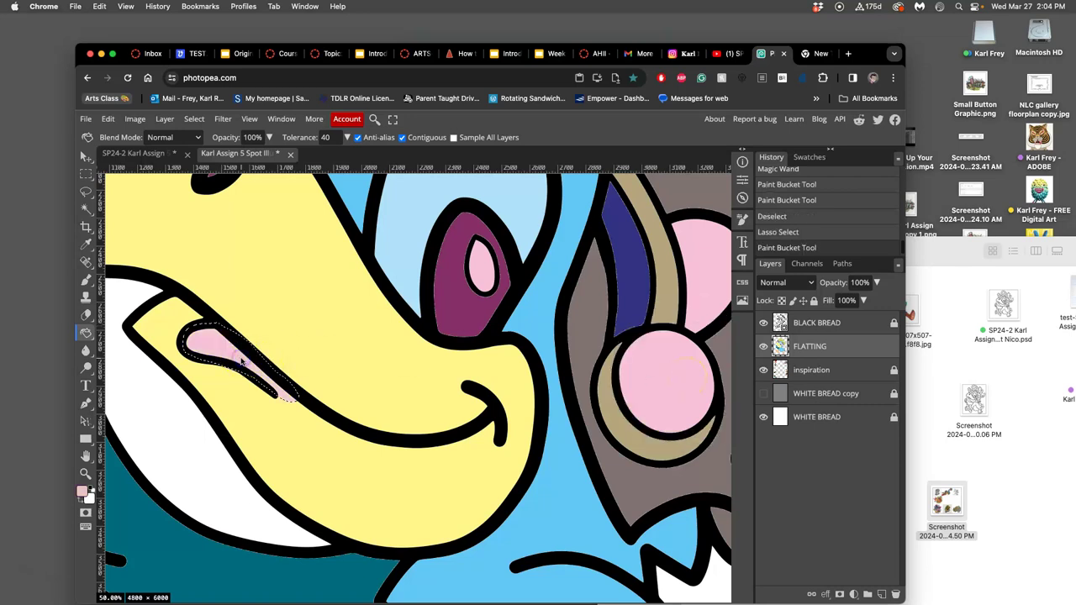
pyautogui.press('super+d')
# Step: Toggle the BLACK BREAD line art, hide the white background, then show the line art again
pyautogui.click(763, 323)
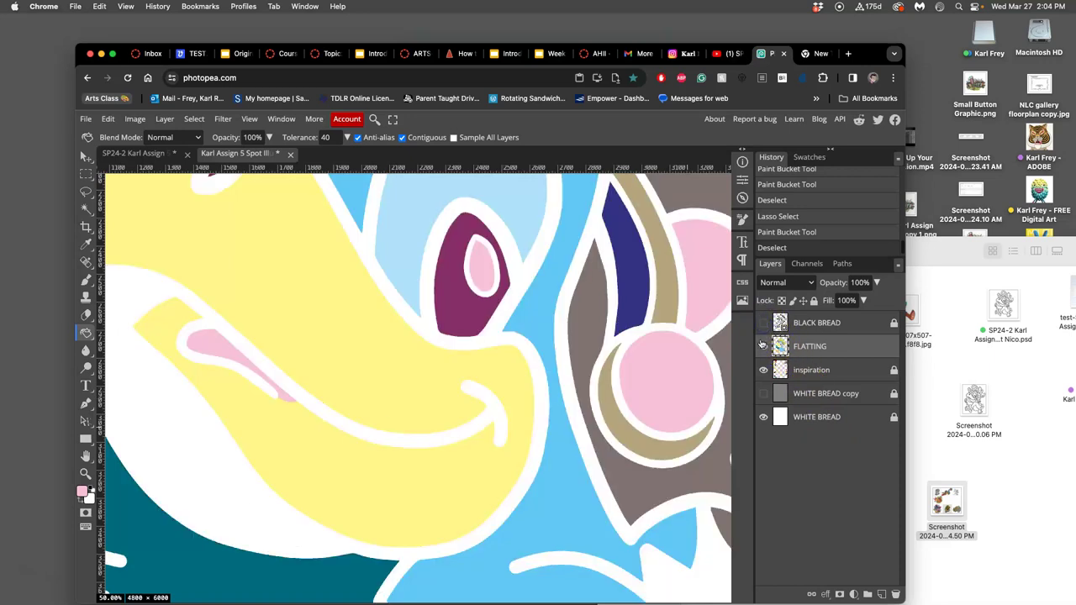
pyautogui.click(763, 322)
pyautogui.click(764, 323)
pyautogui.scroll(3, 452, 336)
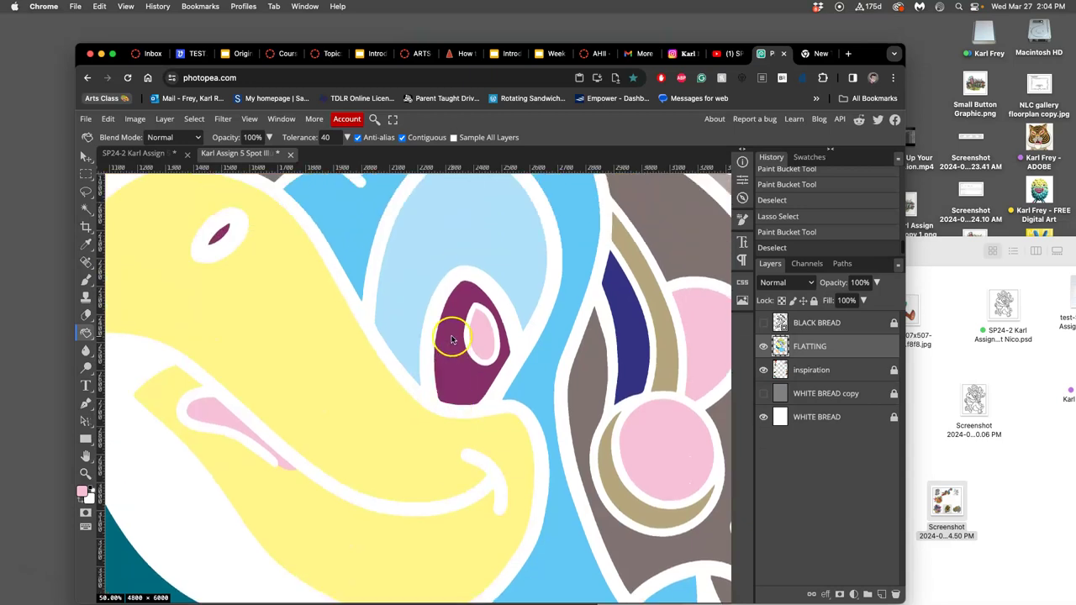
pyautogui.scroll(-7, 494, 363)
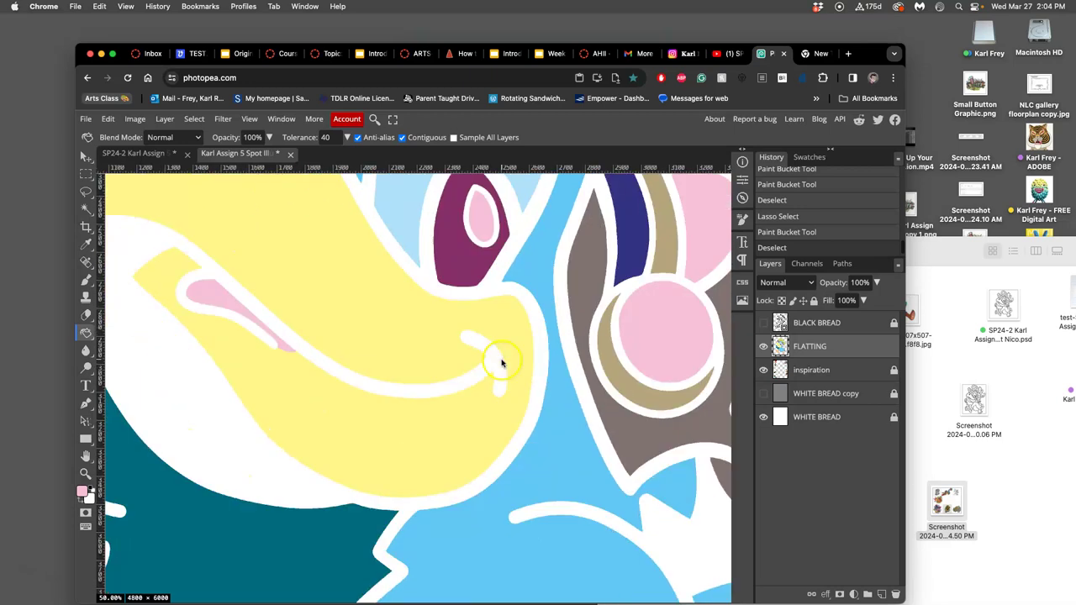
pyautogui.click(764, 417)
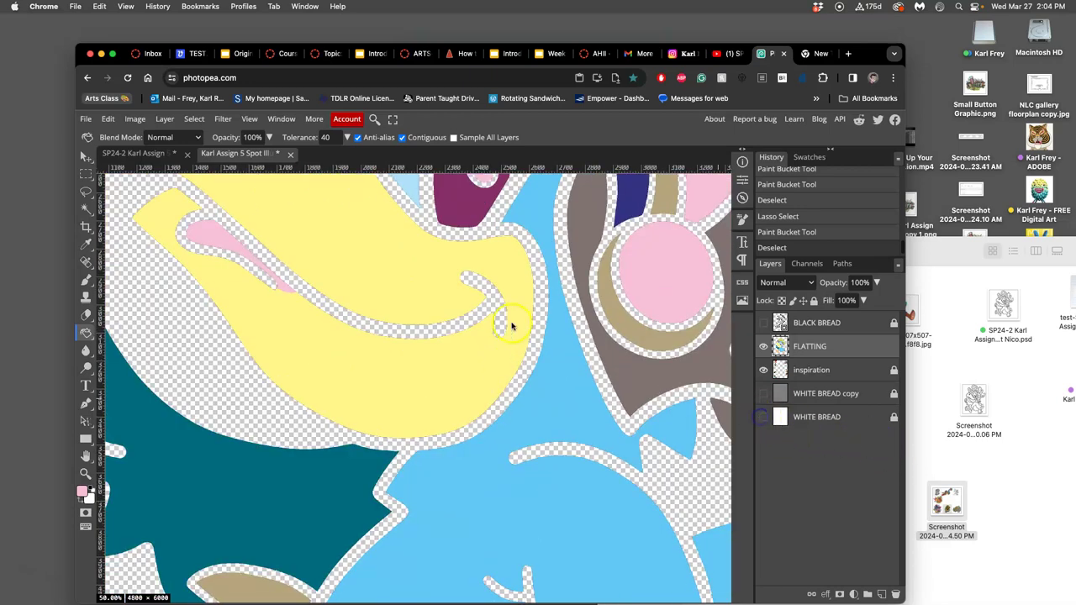
pyautogui.scroll(2, 508, 324)
pyautogui.scroll(5, 514, 330)
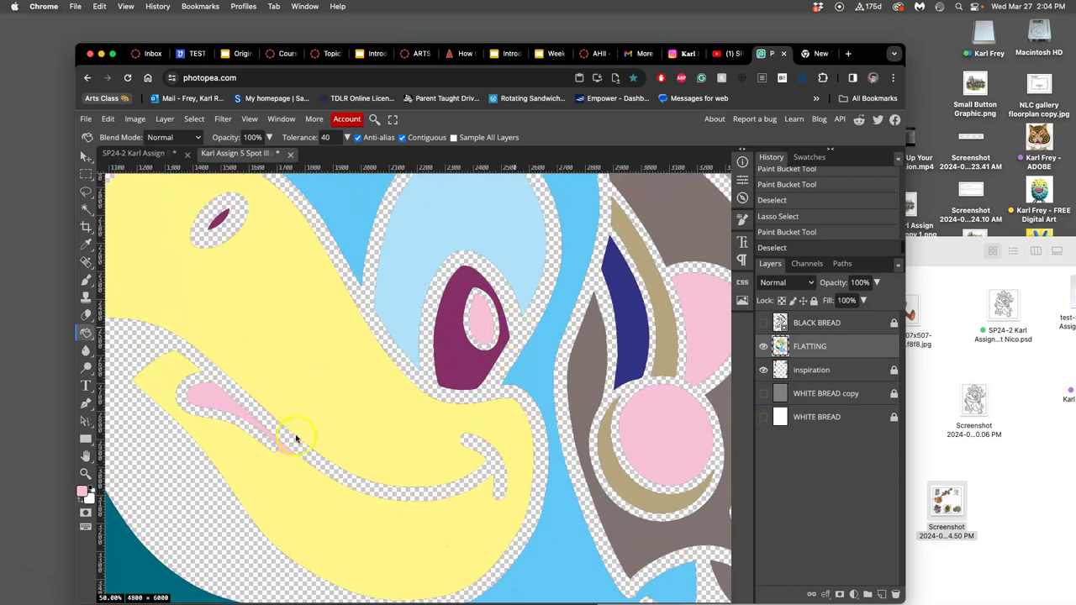
pyautogui.scroll(-5, 286, 445)
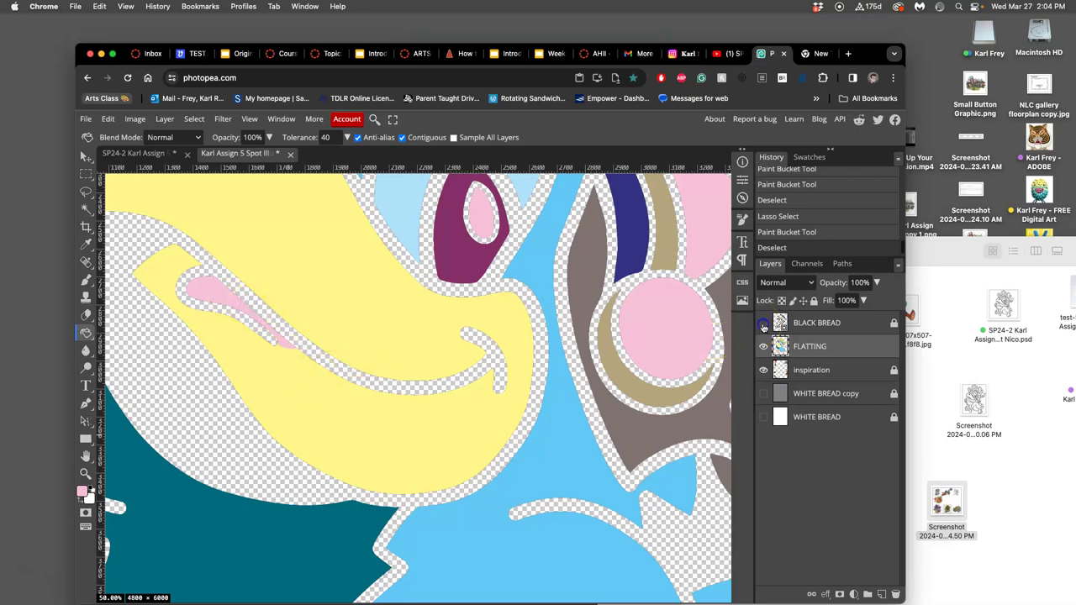
pyautogui.click(763, 324)
# Step: Lasso-trace the green hair patch above the hat brim along its black outlines
pyautogui.scroll(-6, 666, 370)
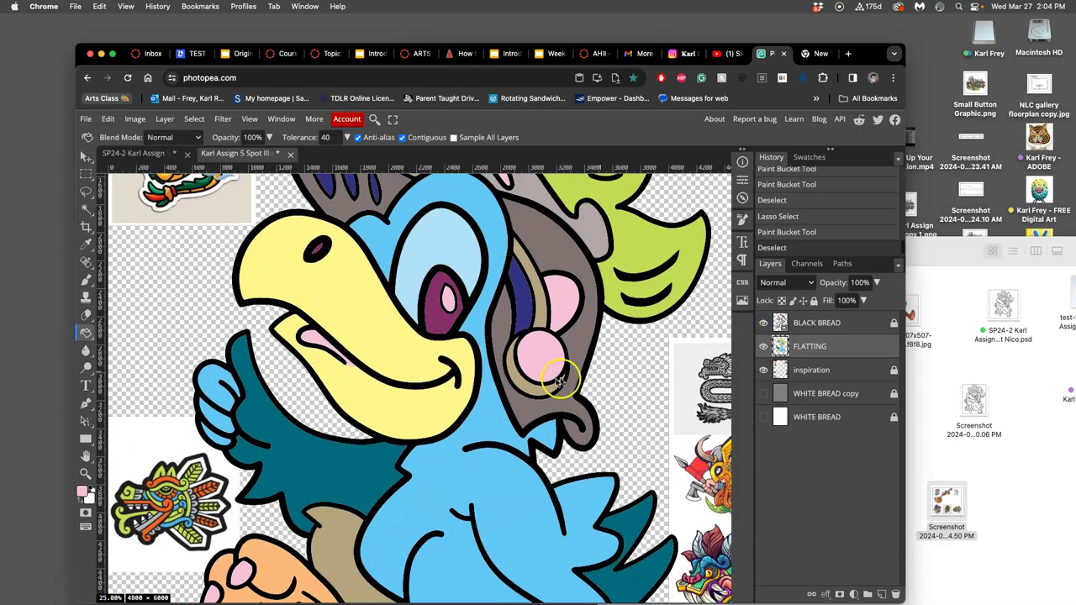
pyautogui.scroll(4, 533, 383)
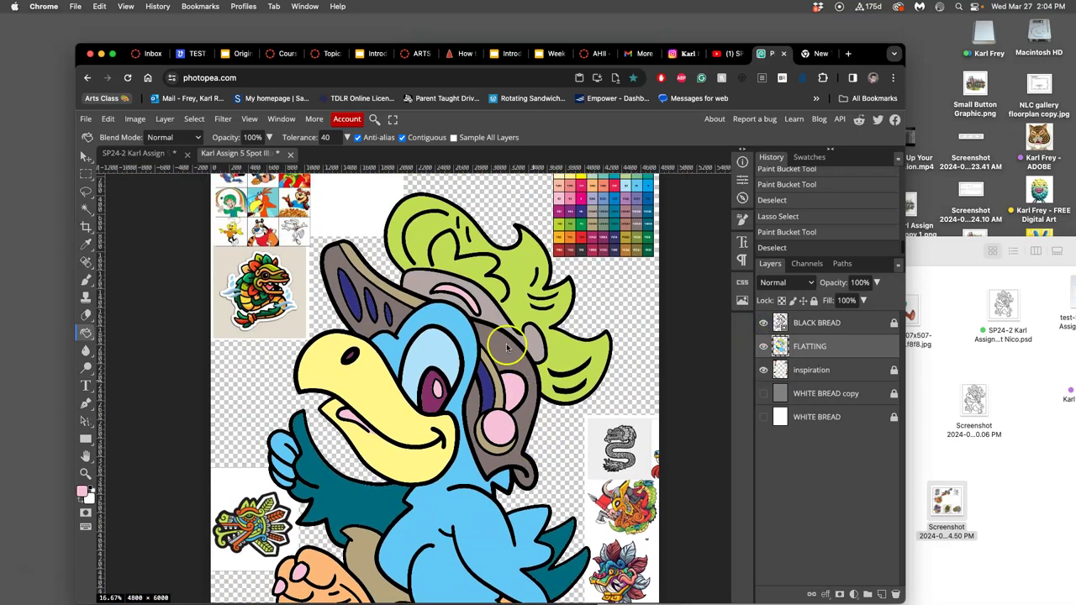
pyautogui.scroll(5, 478, 288)
pyautogui.hscroll(3, 477, 288)
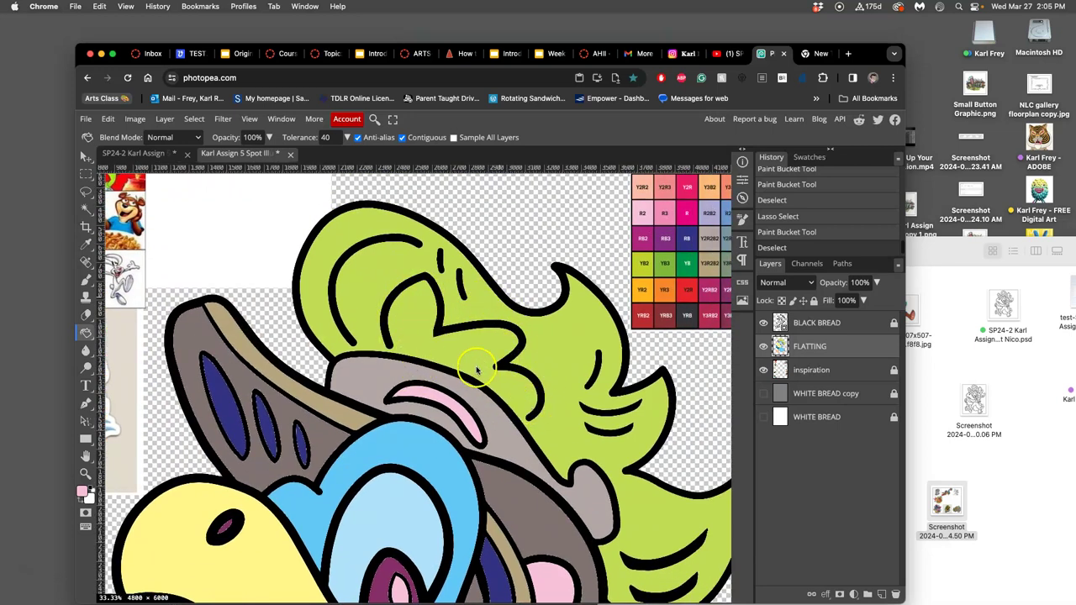
pyautogui.click(95, 191)
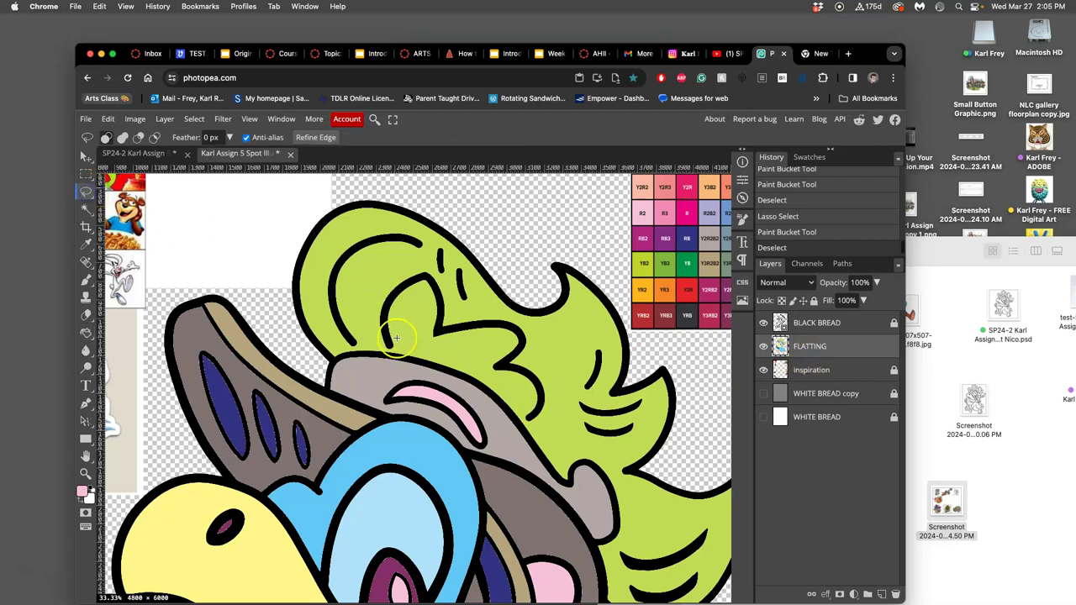
pyautogui.moveTo(385, 343); pyautogui.dragTo(387, 296)
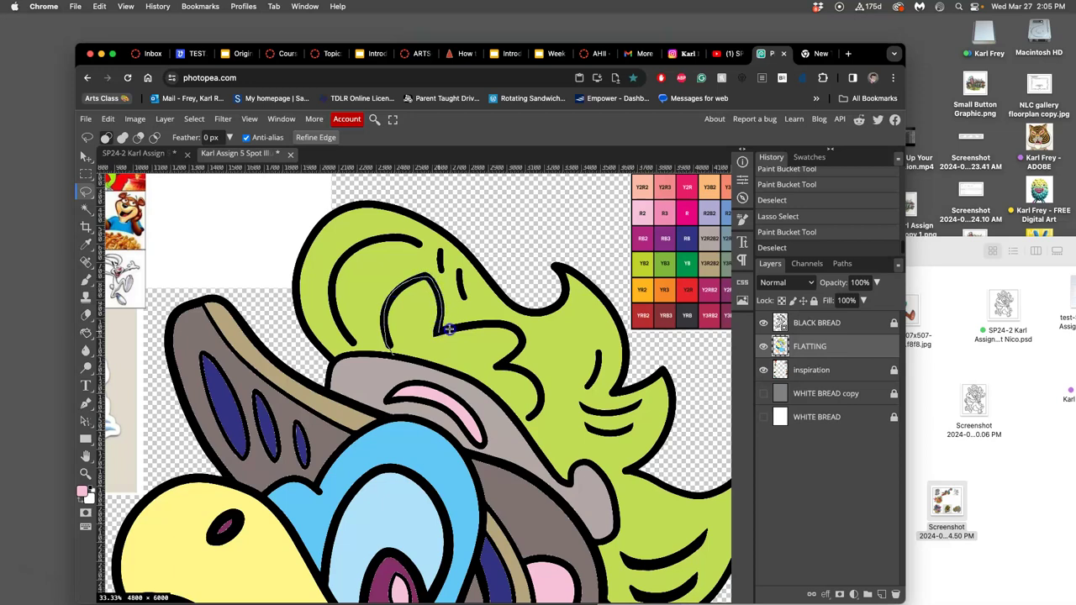
pyautogui.moveTo(475, 324); pyautogui.dragTo(515, 330)
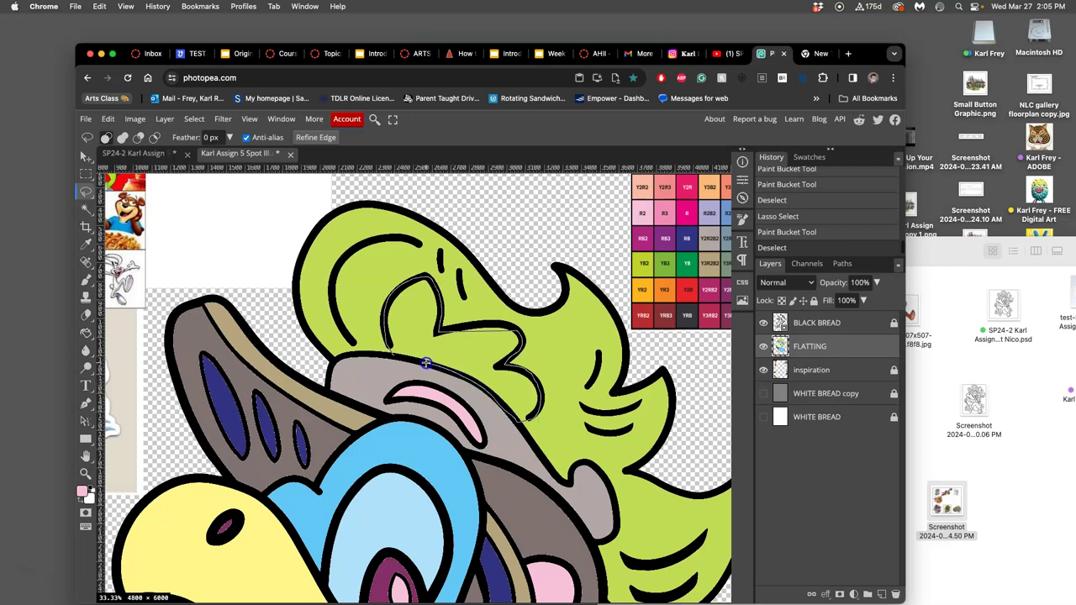
pyautogui.moveTo(401, 358)
pyautogui.mouseDown()
pyautogui.moveTo(388, 349)
pyautogui.moveTo(424, 285)
pyautogui.moveTo(452, 333)
pyautogui.mouseUp()
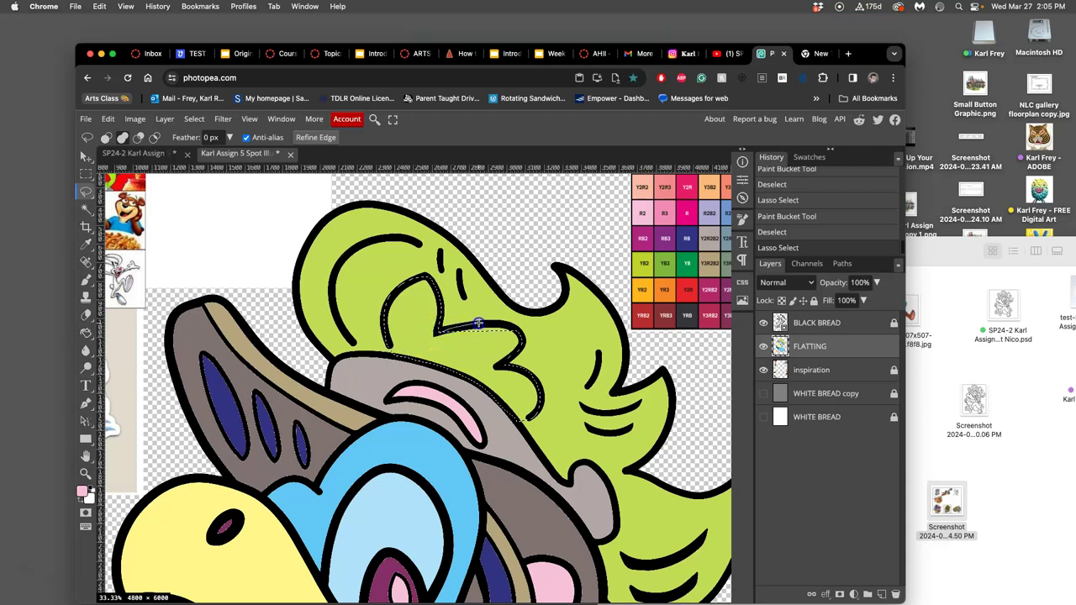
pyautogui.moveTo(461, 343); pyautogui.dragTo(437, 334)
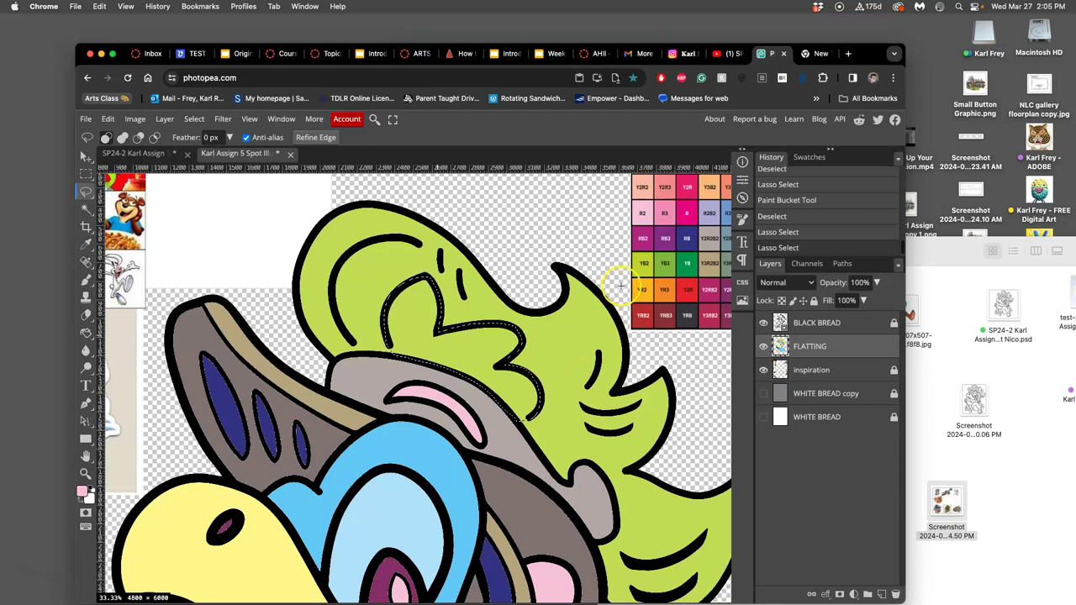
pyautogui.hscroll(5, 620, 288)
pyautogui.scroll(2, 616, 290)
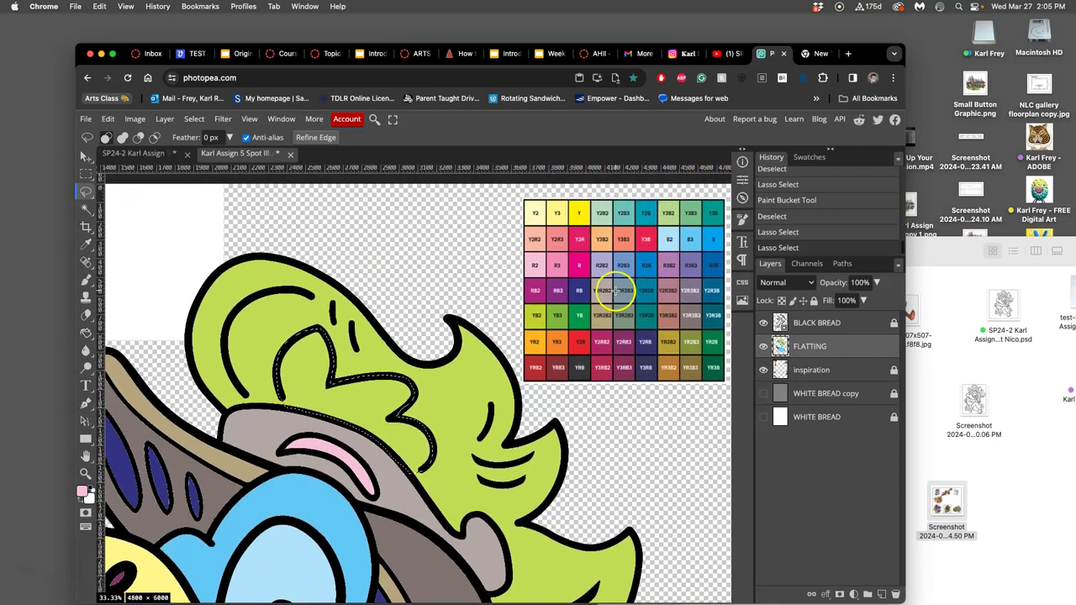
# Step: Sample light sage green from the colour chart and bucket-fill the selected hair patch
pyautogui.click(87, 333)
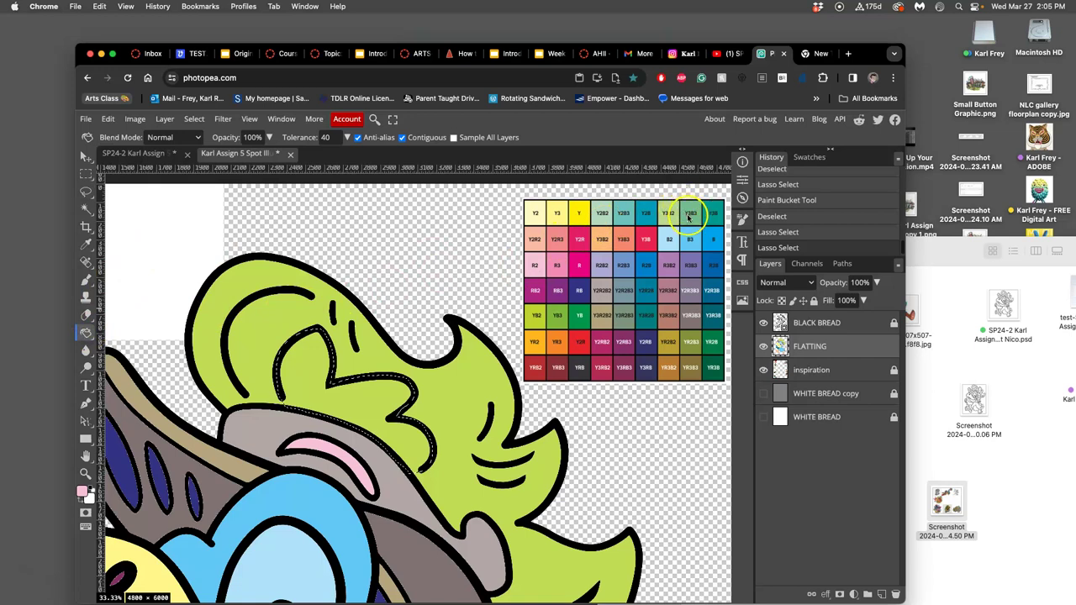
pyautogui.keyDown('alt'); pyautogui.click(685, 219); pyautogui.keyUp('alt')
pyautogui.click(300, 391)
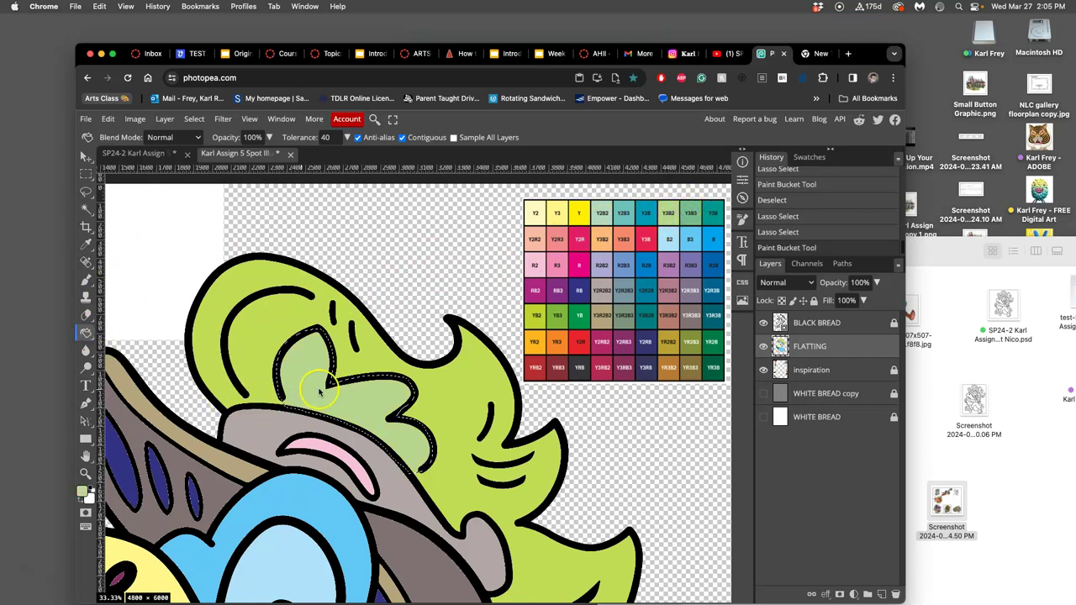
pyautogui.click(318, 393)
pyautogui.hscroll(-2, 321, 387)
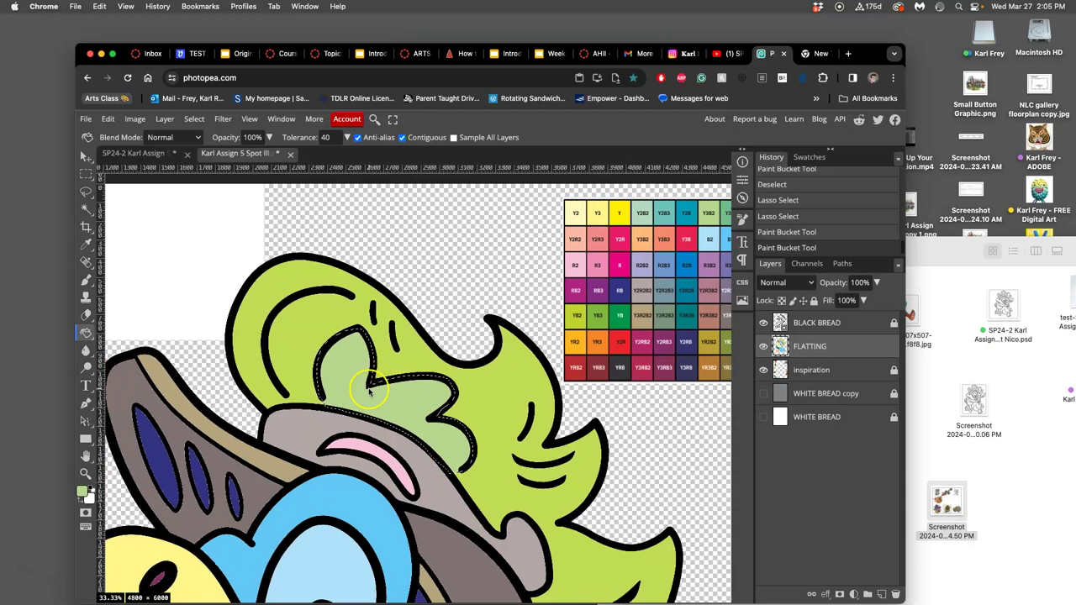
pyautogui.scroll(-5, 321, 380)
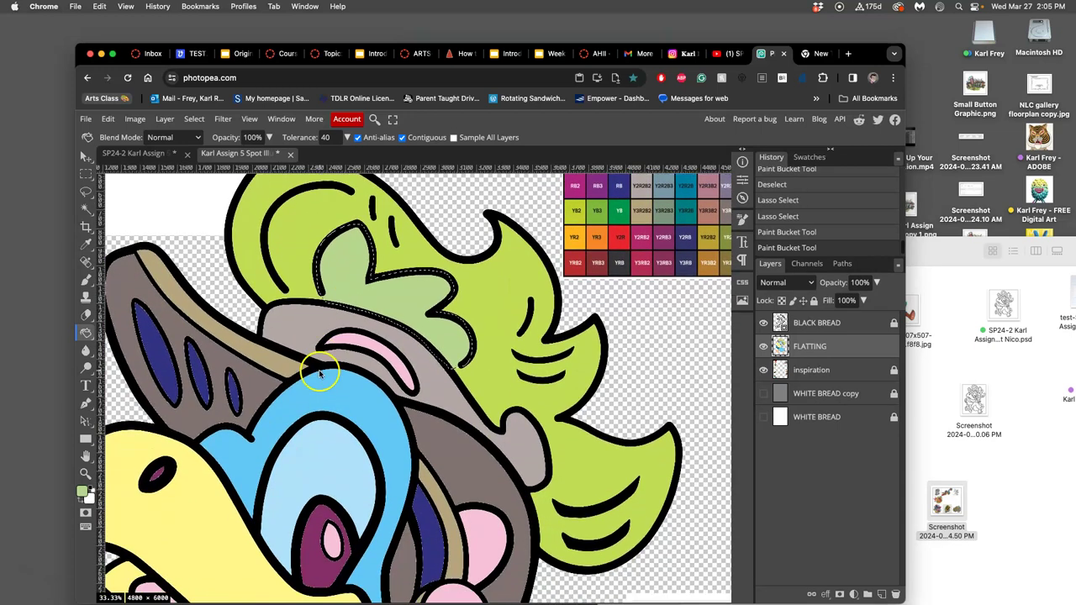
pyautogui.hscroll(4, 315, 374)
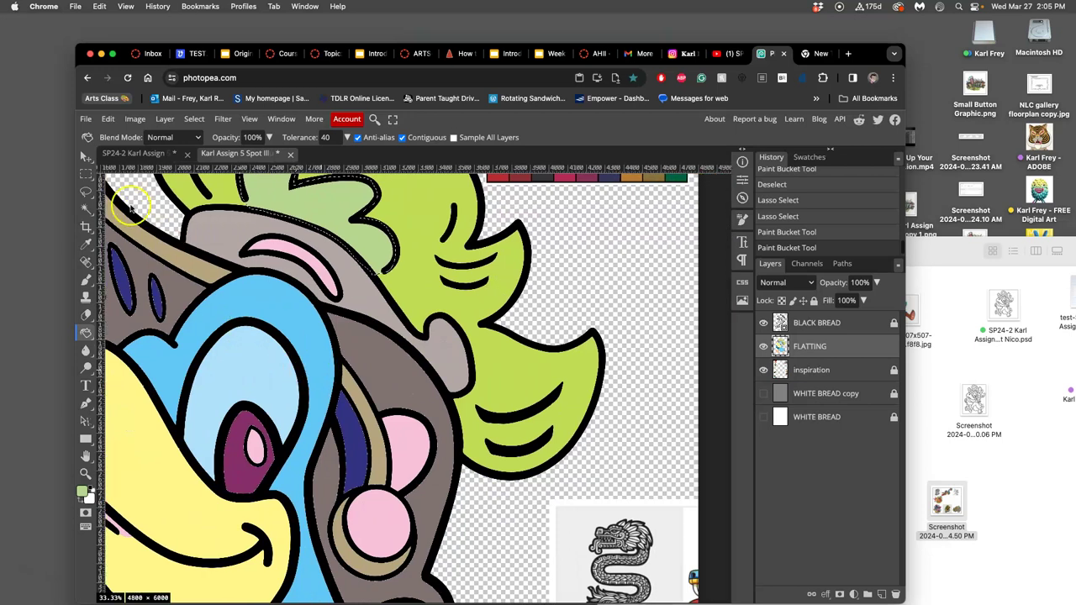
# Step: Return to the Lasso and click off the hair patch to clear the selection
pyautogui.click(86, 191)
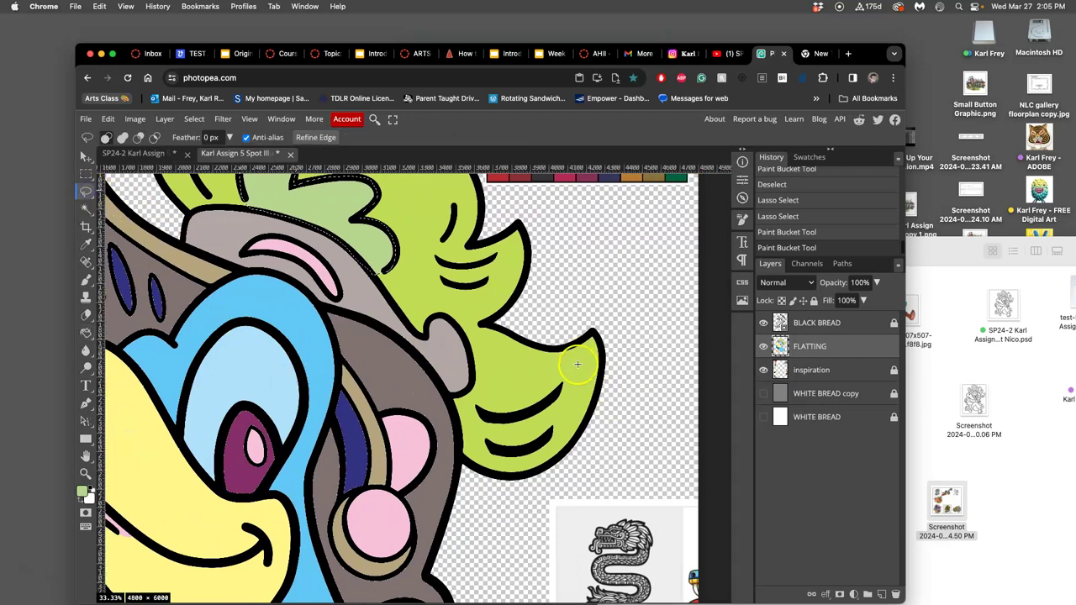
pyautogui.scroll(1, 574, 369)
pyautogui.scroll(3, 495, 378)
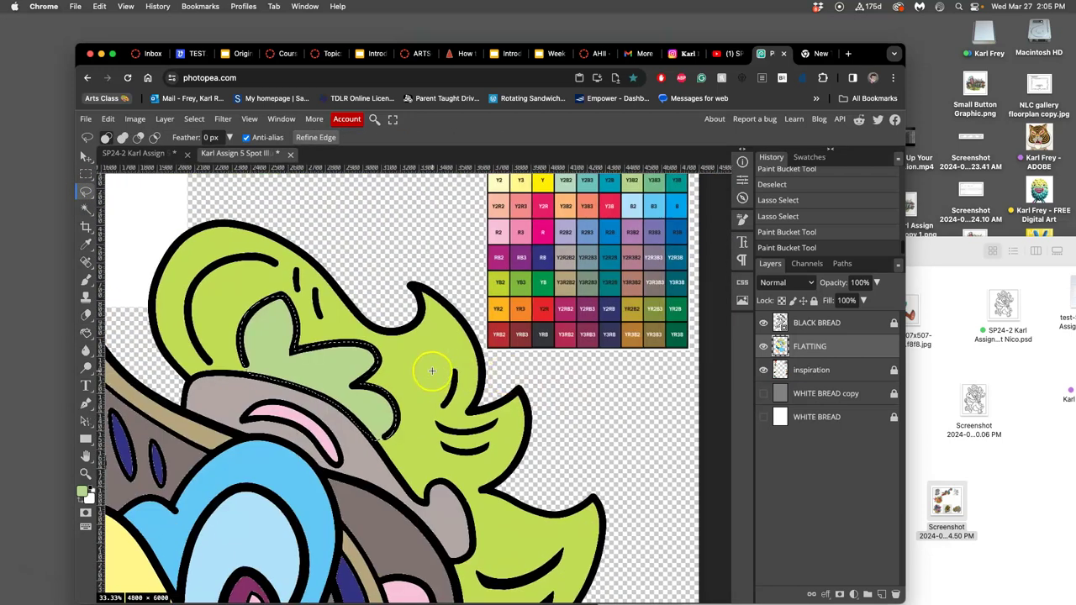
pyautogui.hscroll(-6, 430, 370)
pyautogui.scroll(-2, 427, 371)
pyautogui.scroll(-10, 428, 371)
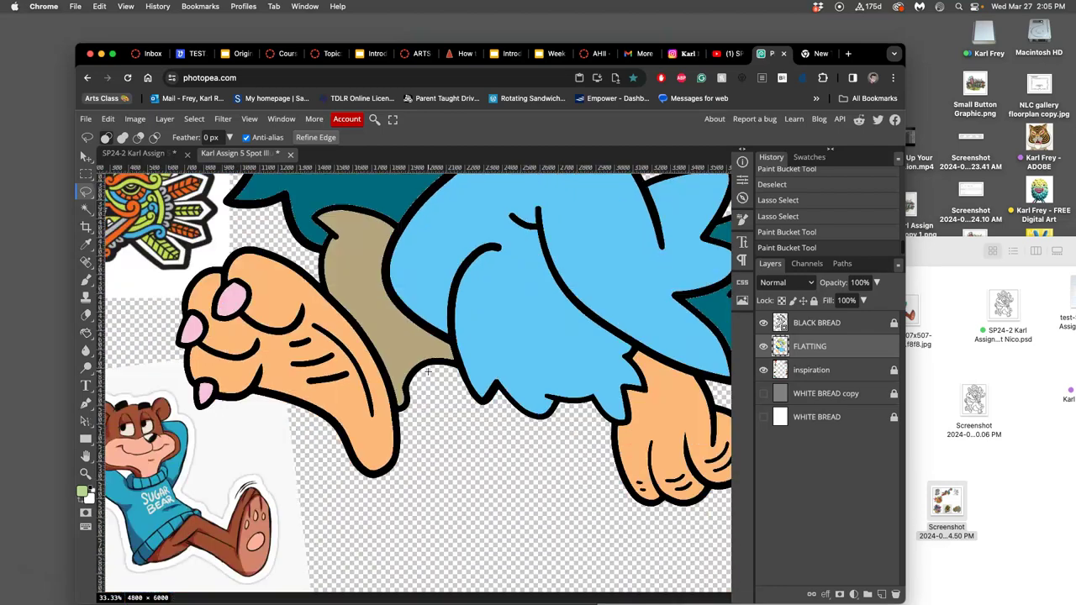
pyautogui.hscroll(2, 427, 371)
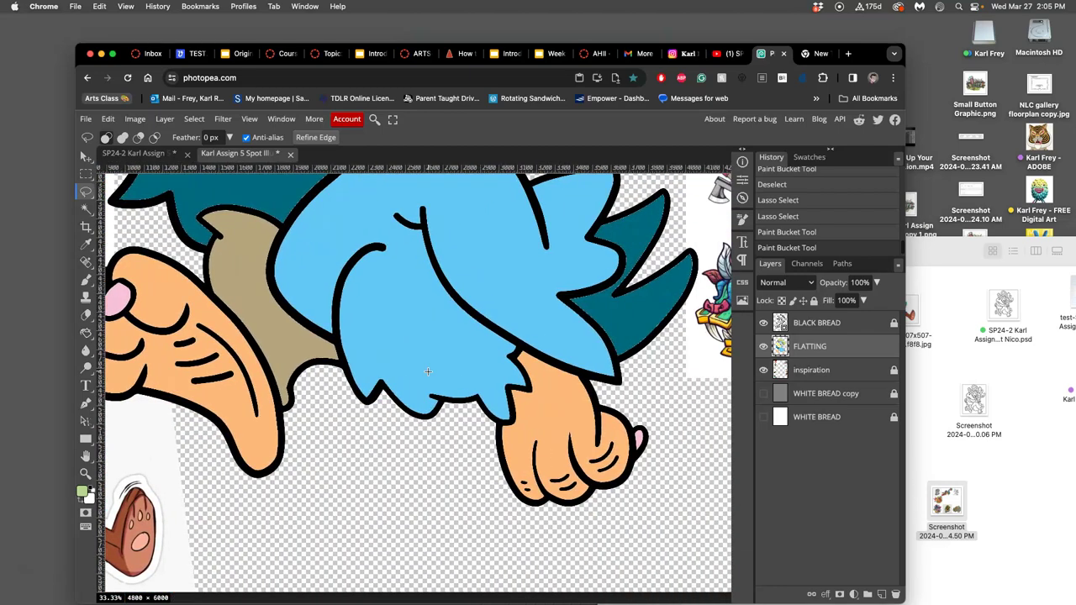
pyautogui.scroll(-5, 428, 373)
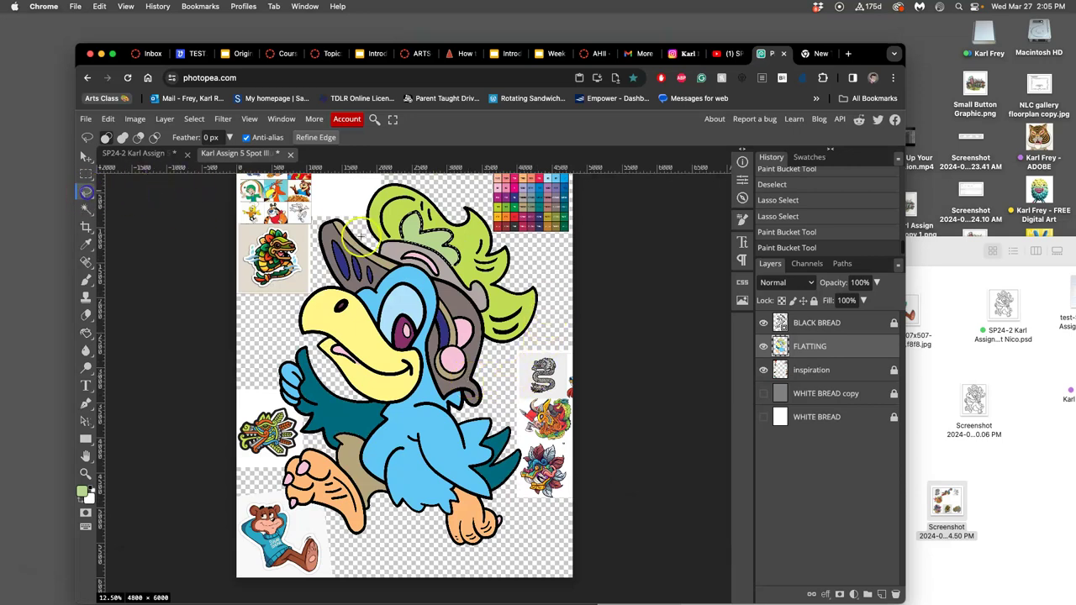
pyautogui.click(551, 260)
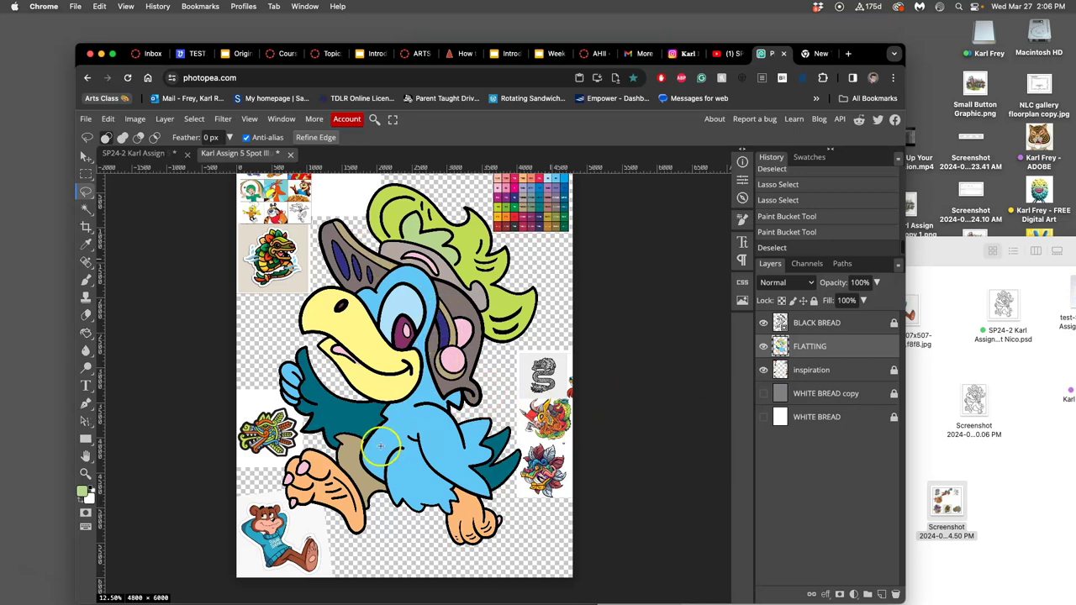
# Step: Show the white WHITE BREAD background and hide the BLACK BREAD outline layer
pyautogui.click(763, 393)
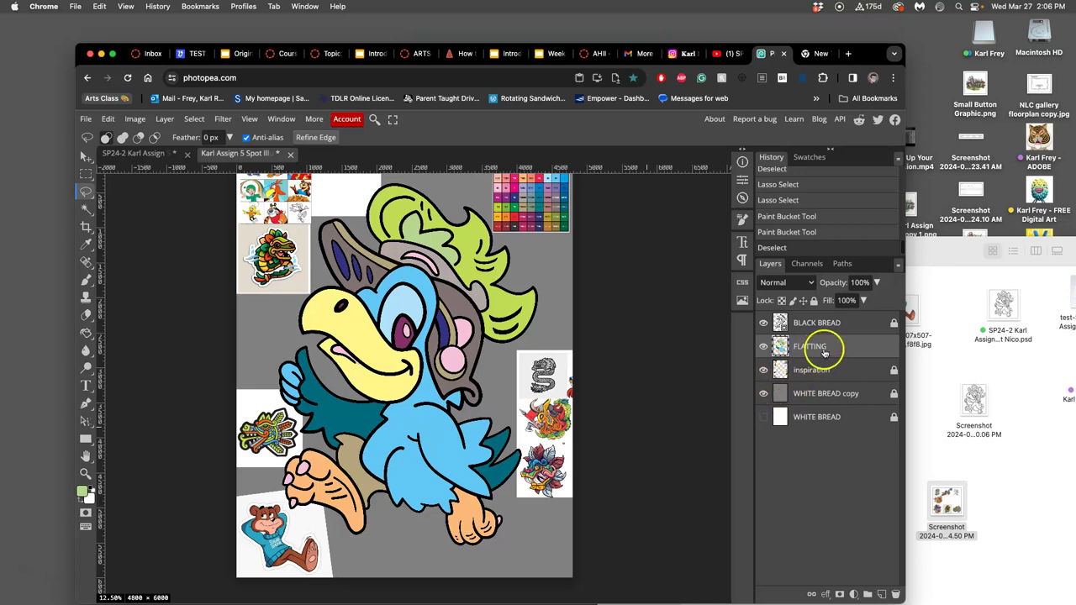
pyautogui.click(763, 393)
pyautogui.click(763, 417)
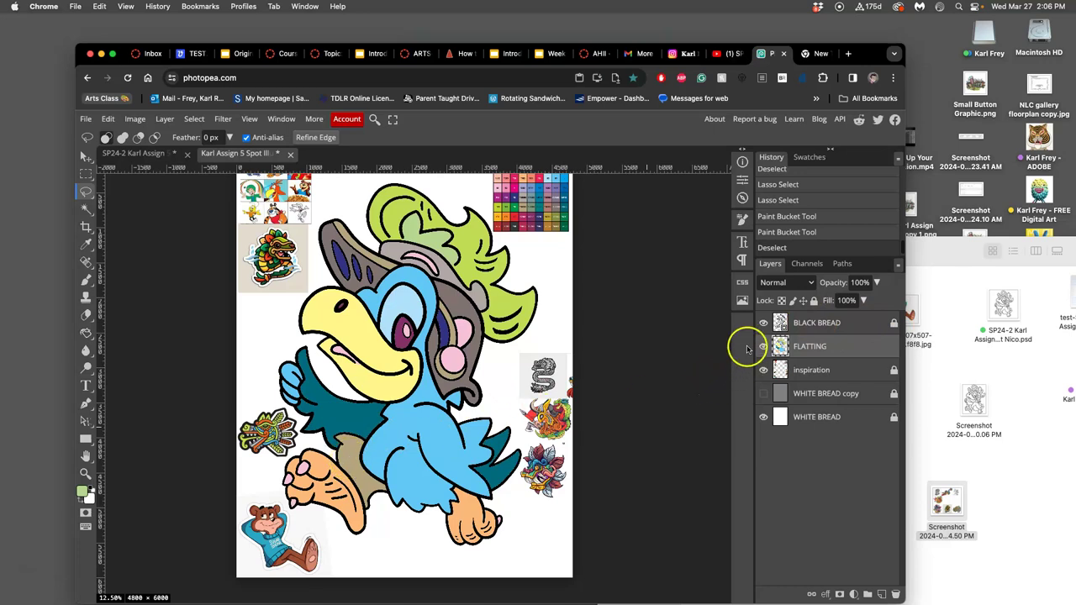
pyautogui.click(762, 322)
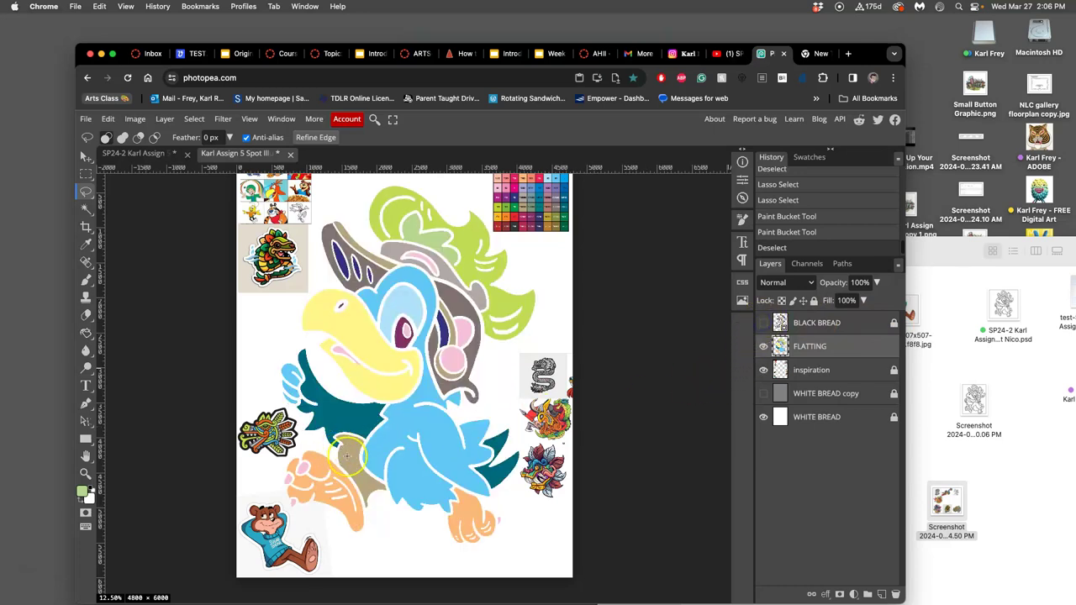
# Step: Sample blue from the colour chart and bucket-fill the wing area and the thumbs-up hand
pyautogui.click(85, 335)
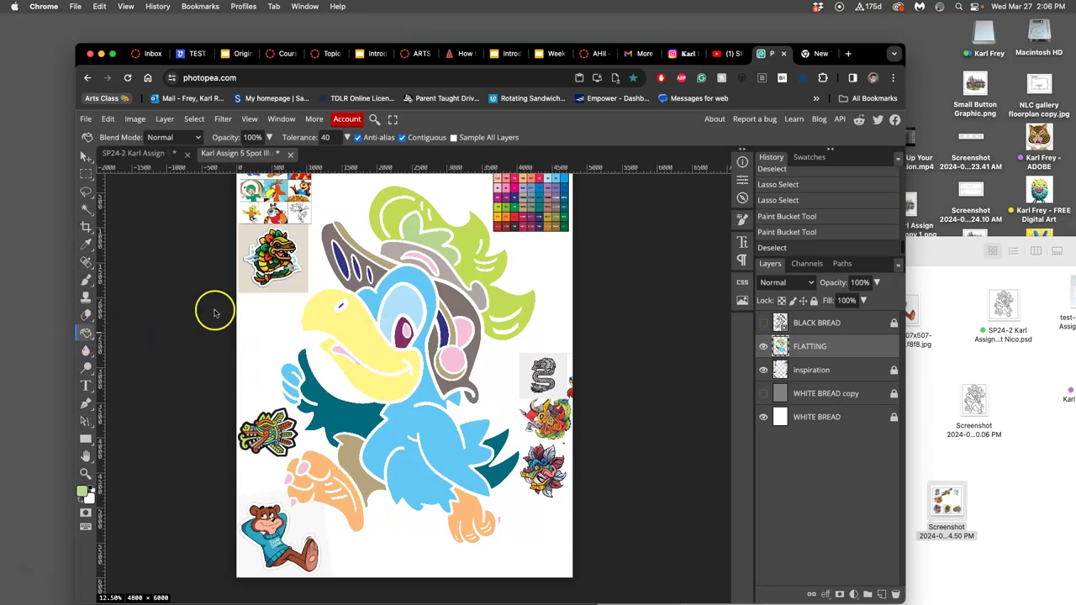
pyautogui.keyDown('alt'); pyautogui.click(563, 183); pyautogui.keyUp('alt')
pyautogui.click(357, 453)
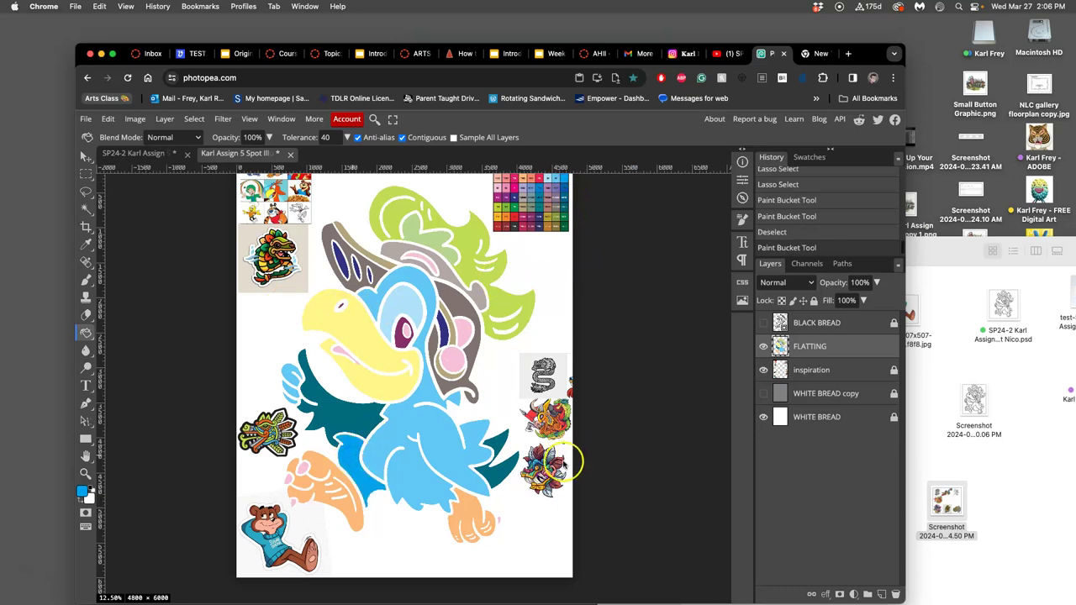
pyautogui.click(288, 379)
pyautogui.click(290, 395)
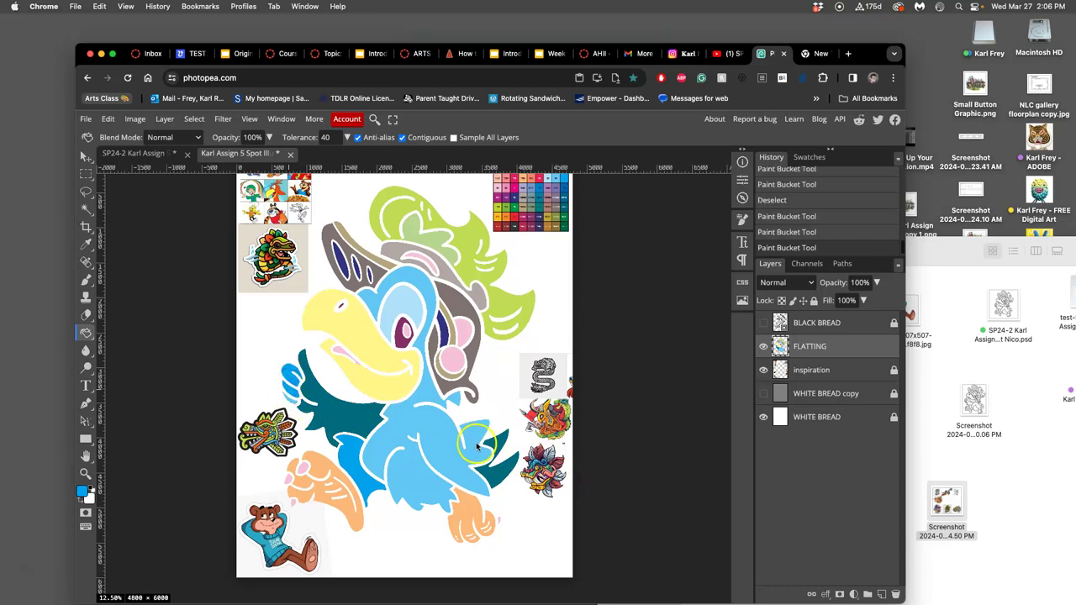
pyautogui.click(292, 402)
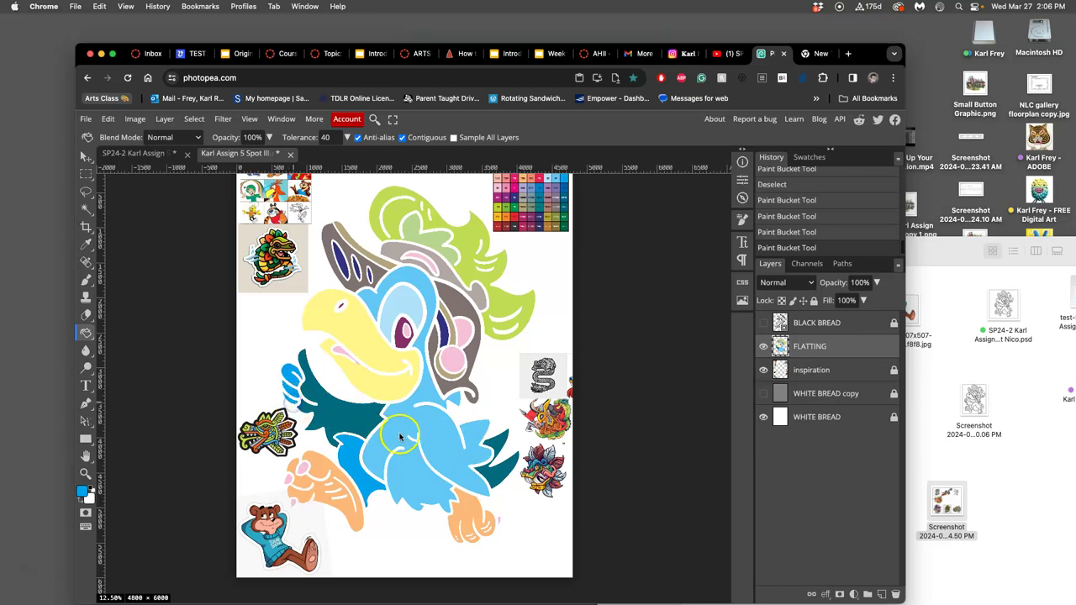
pyautogui.click(290, 401)
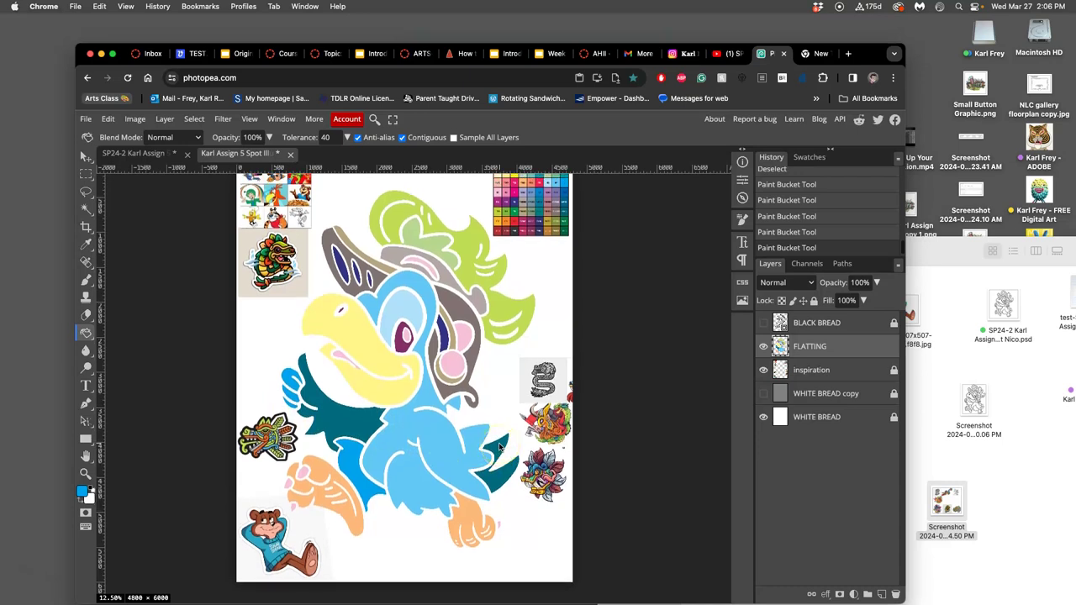
# Step: Try light-green bucket fills on the beak and the area around the bird, undoing both
pyautogui.scroll(1, 500, 446)
pyautogui.scroll(2, 496, 307)
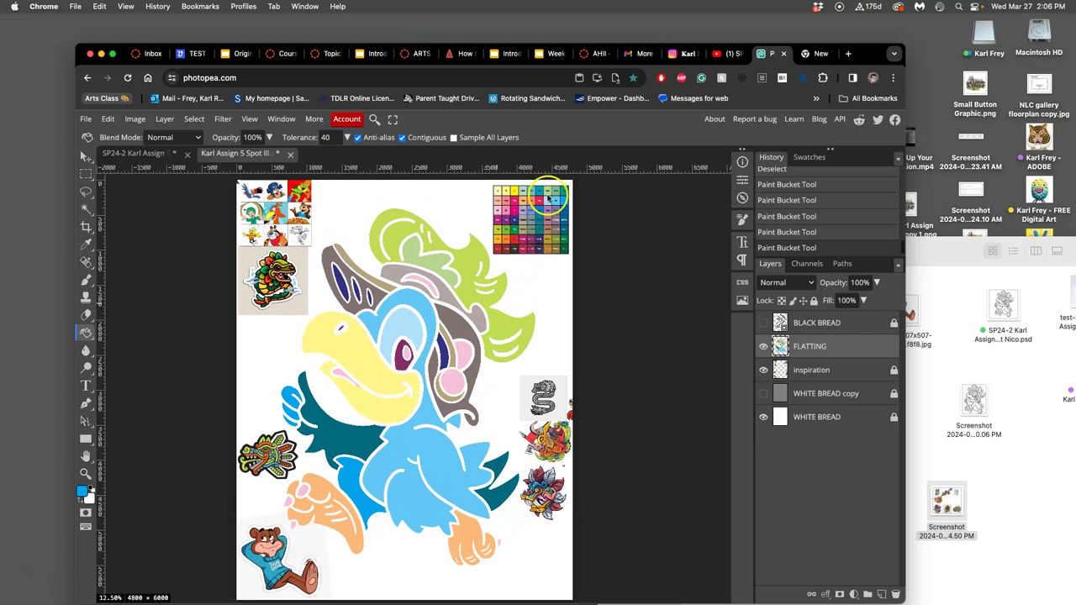
pyautogui.click(363, 347)
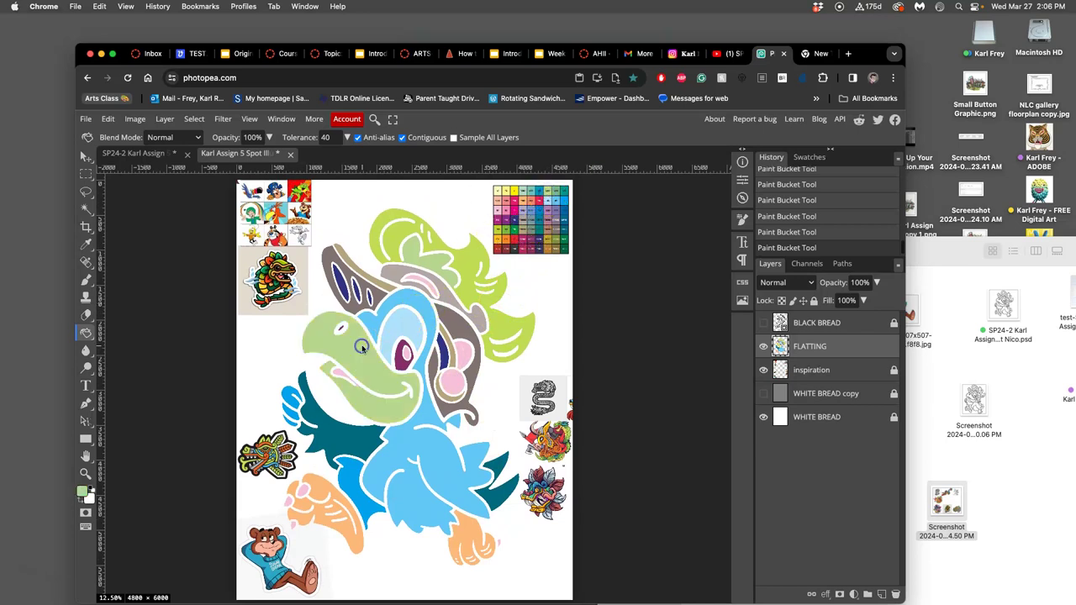
pyautogui.press('super+z')
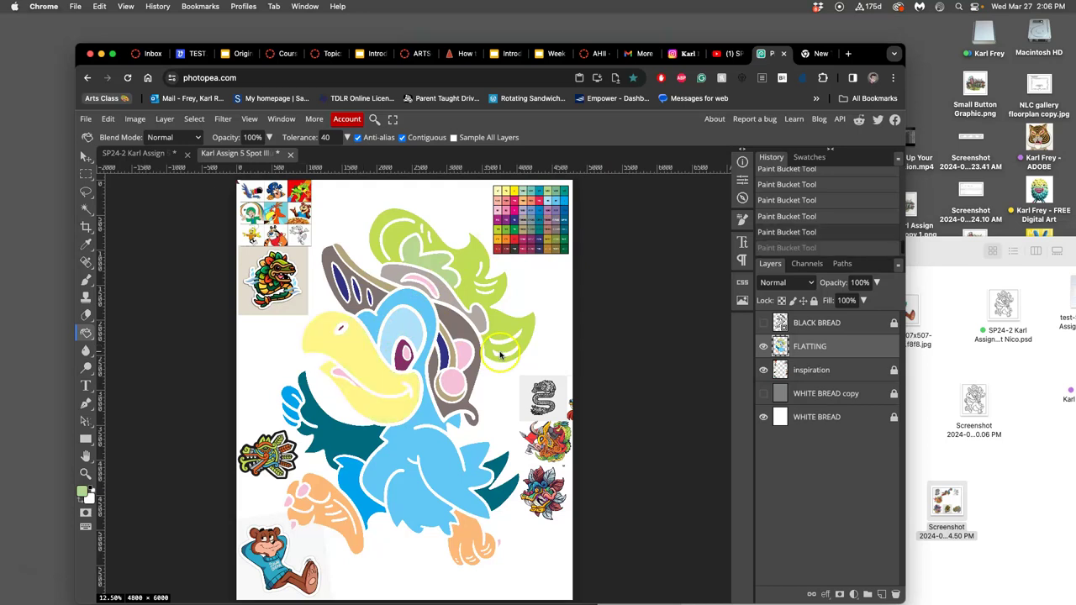
pyautogui.scroll(3, 509, 320)
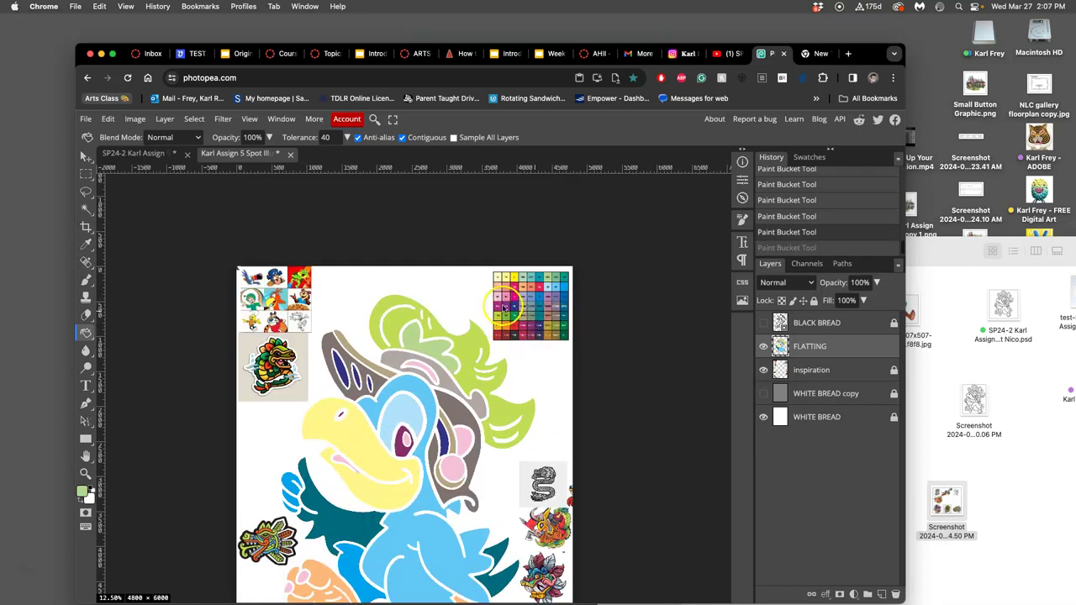
pyautogui.scroll(-2, 501, 327)
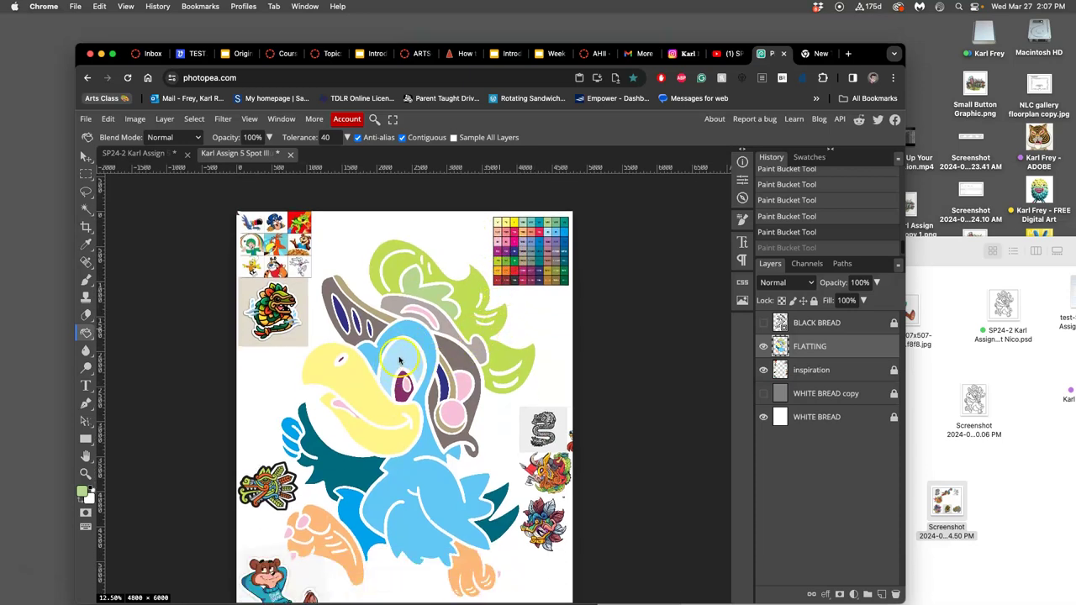
pyautogui.click(496, 225)
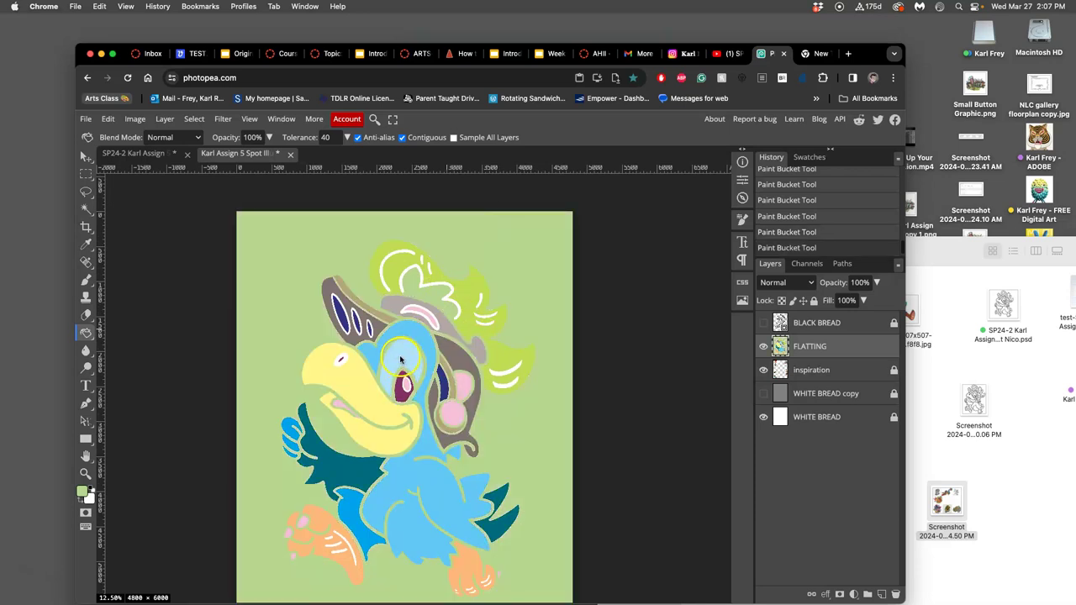
pyautogui.press('super+z')
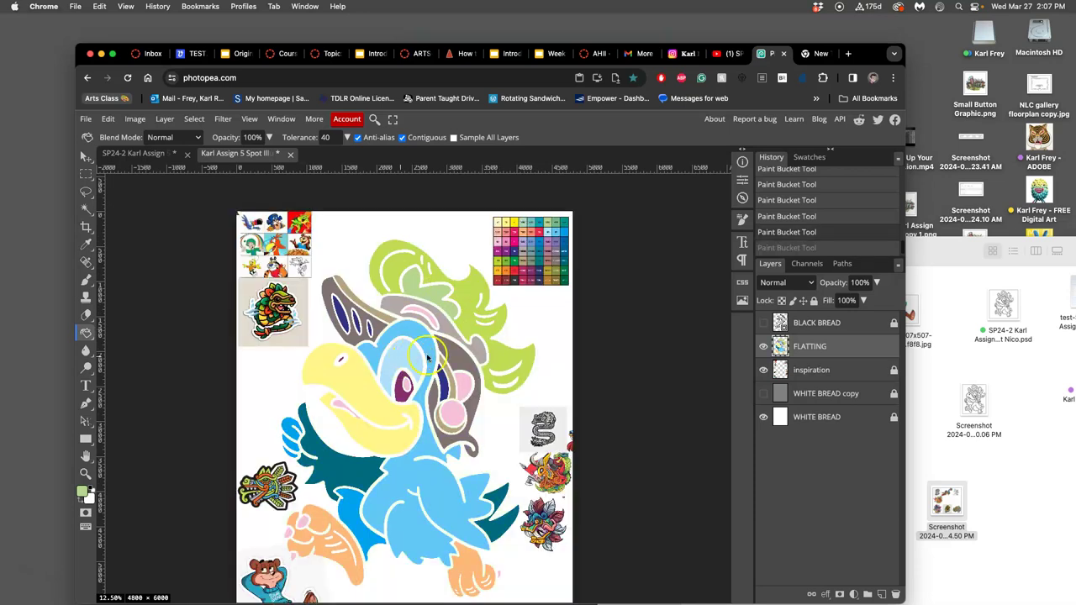
# Step: Fill the eye patch with pale yellow, then tone it down to cream #ecead1 and refill
pyautogui.keyDown('alt'); pyautogui.click(496, 225); pyautogui.keyUp('alt')
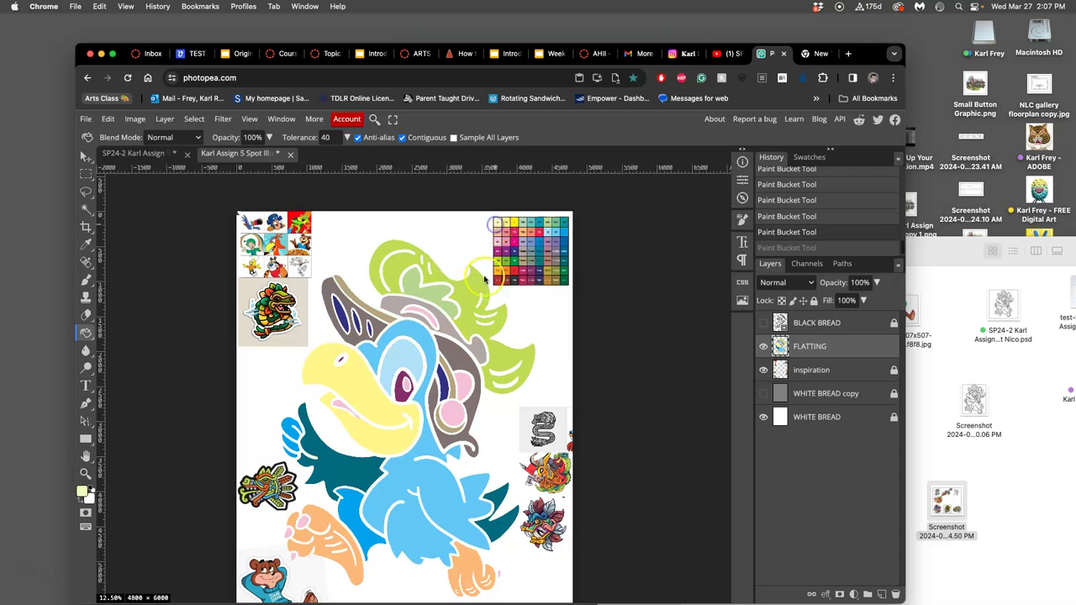
pyautogui.click(404, 353)
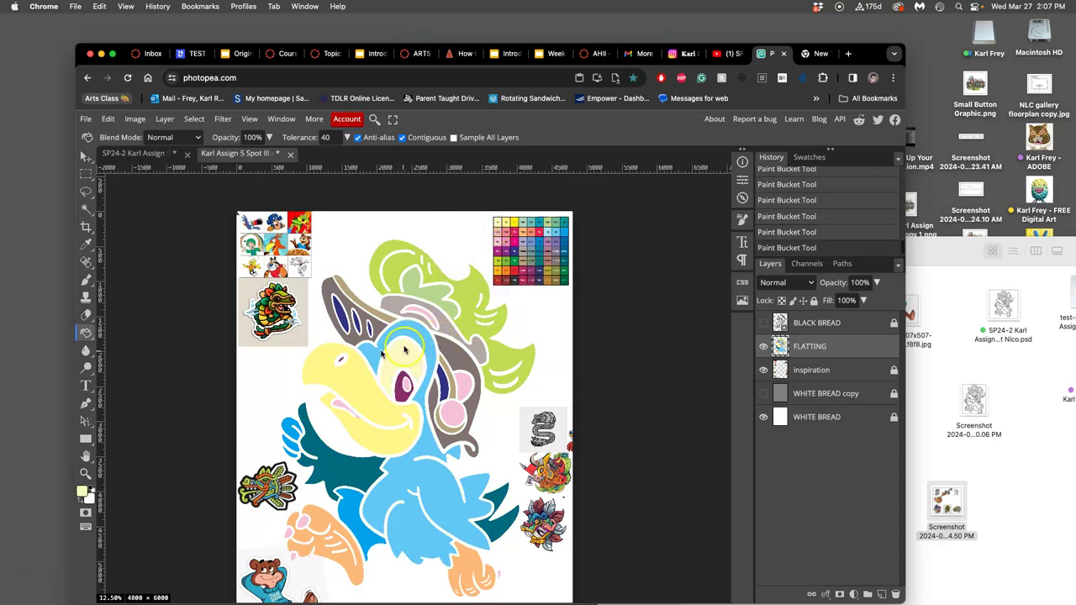
pyautogui.click(81, 491)
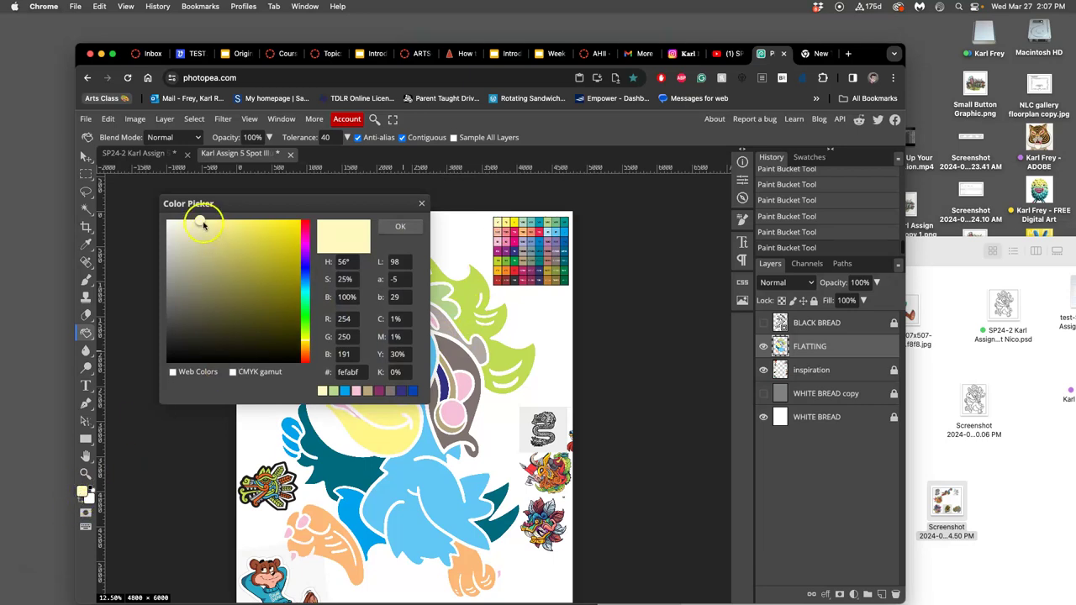
pyautogui.moveTo(202, 223); pyautogui.dragTo(182, 231)
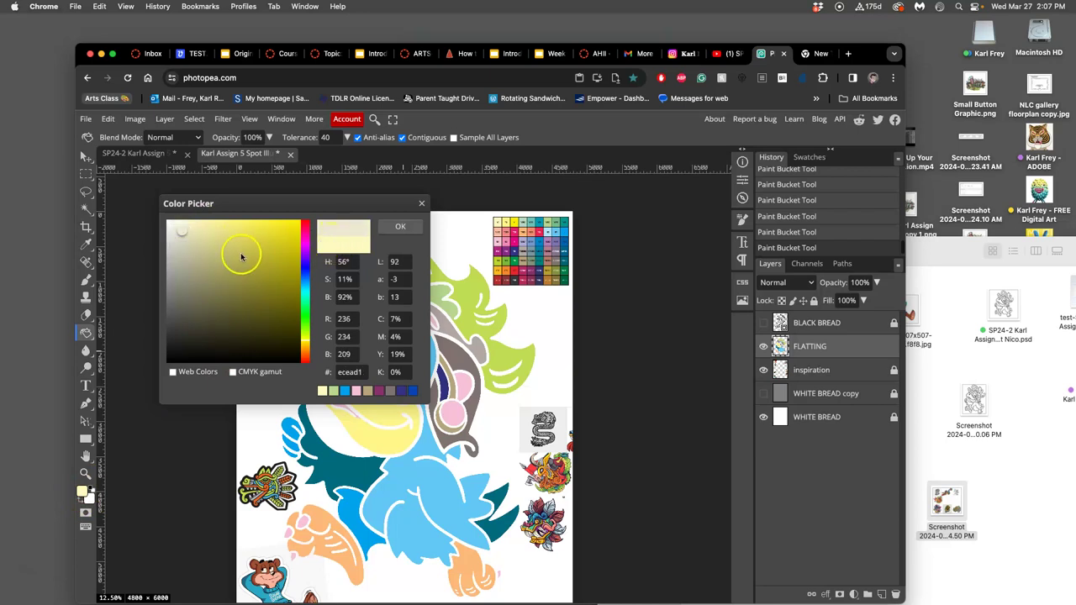
pyautogui.click(401, 226)
pyautogui.click(405, 354)
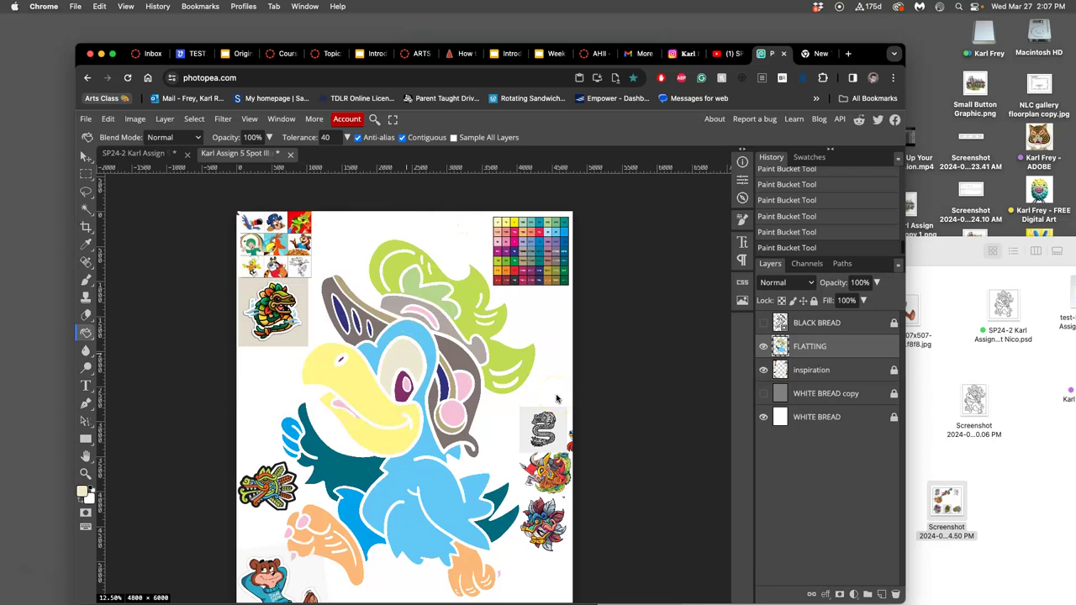
# Step: Turn on the BLACK BREAD line-art layer and save the document
pyautogui.scroll(-1, 535, 389)
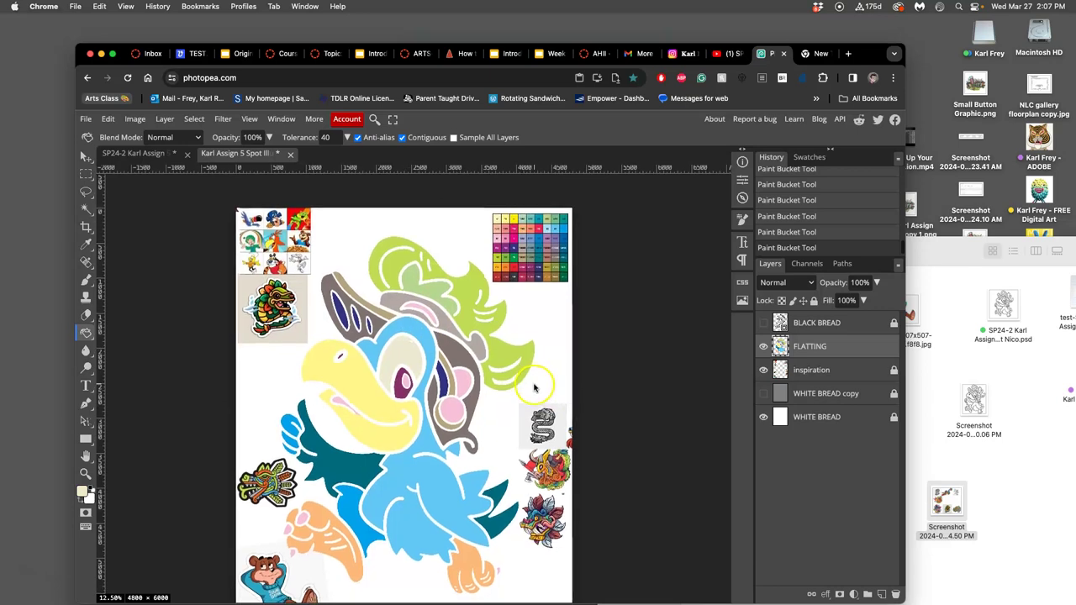
pyautogui.click(763, 322)
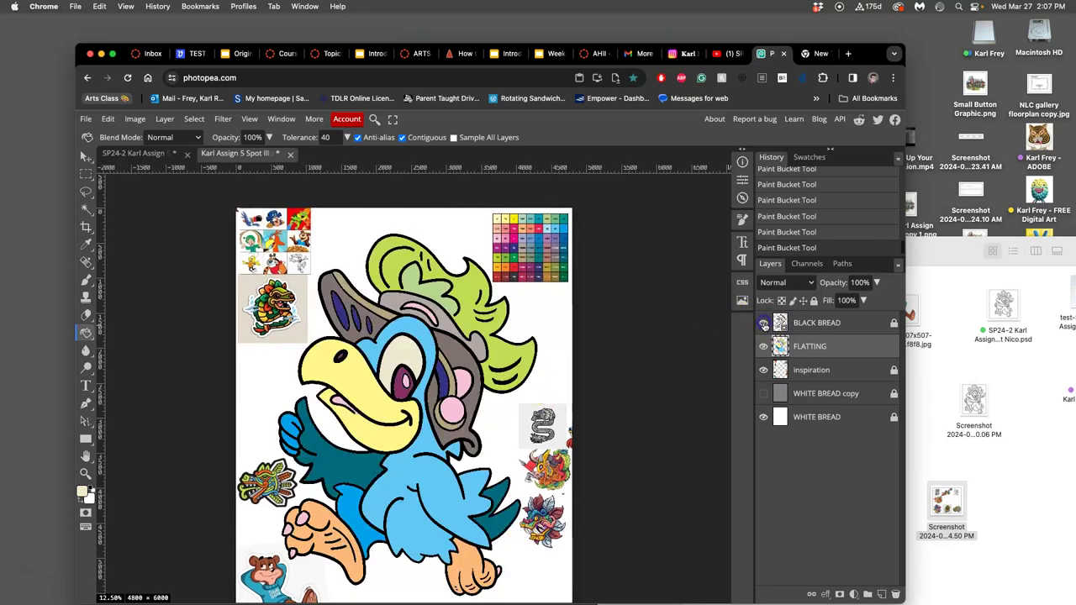
pyautogui.scroll(-3, 618, 333)
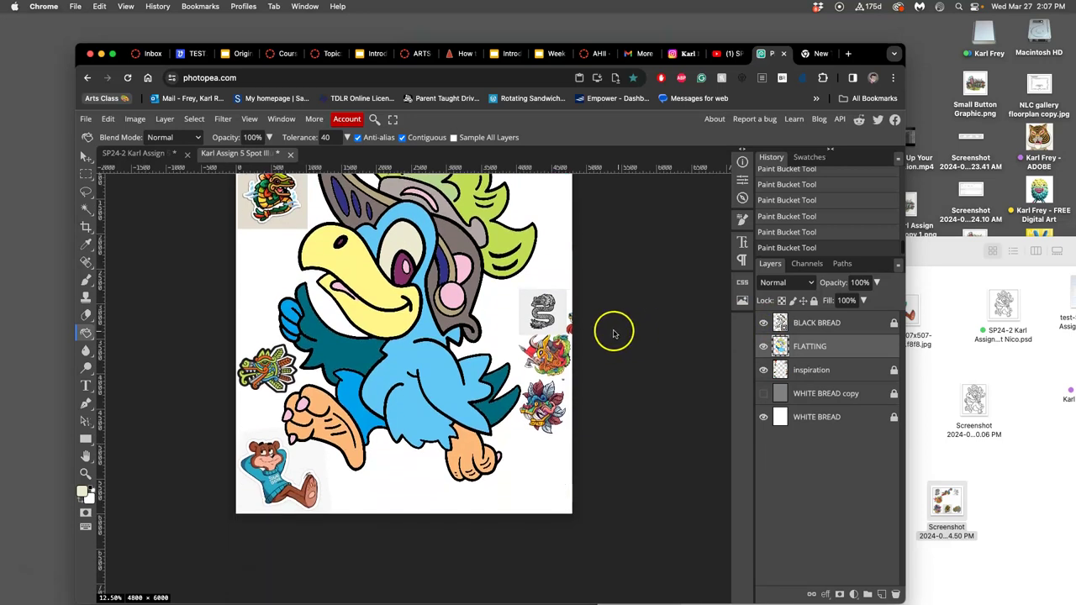
pyautogui.scroll(1, 612, 334)
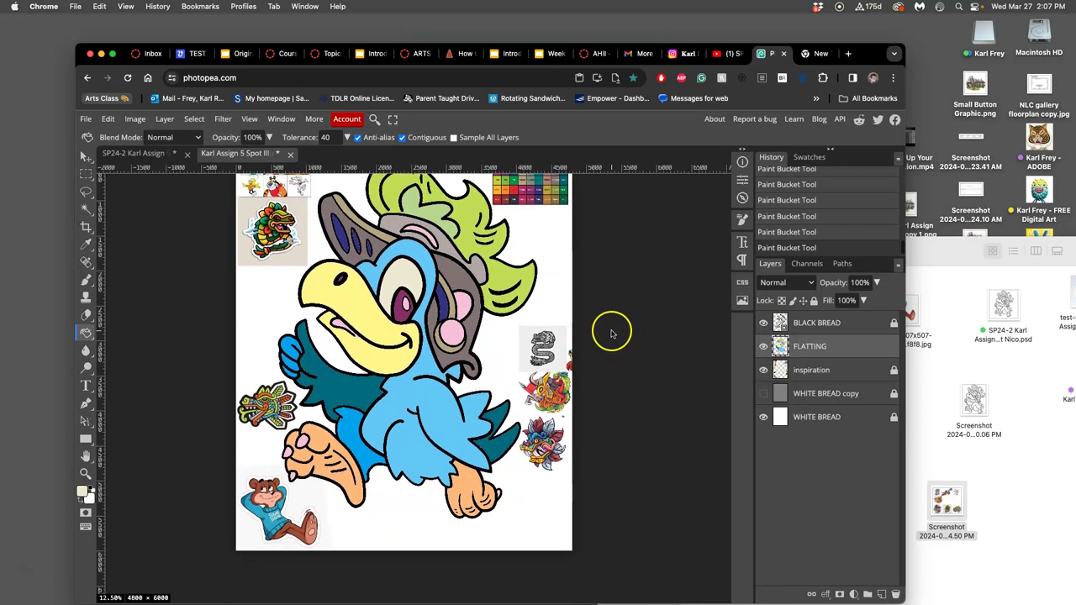
pyautogui.scroll(1, 611, 332)
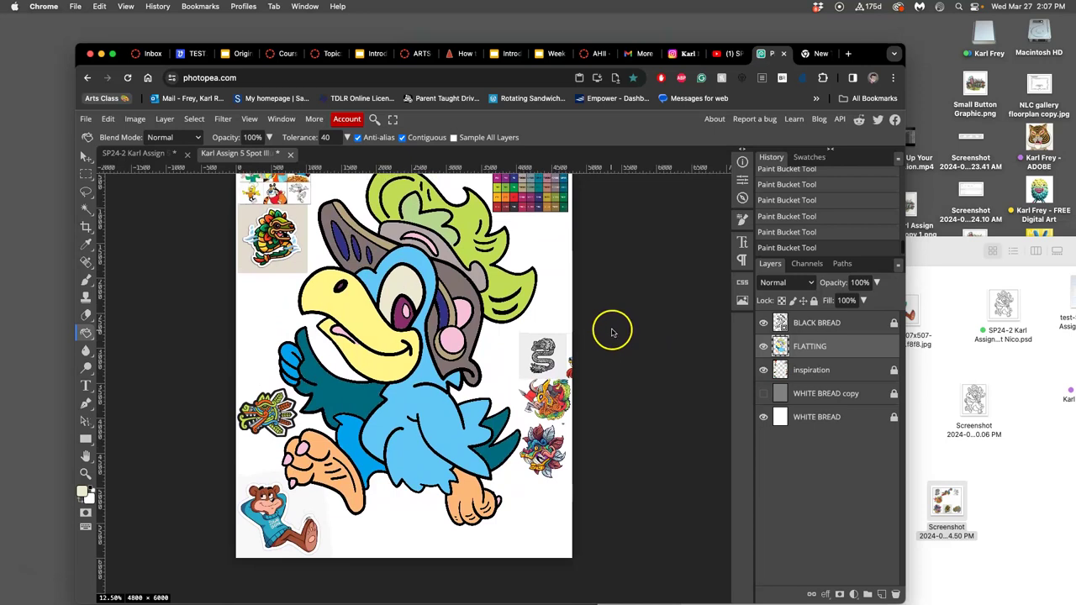
pyautogui.scroll(1, 614, 327)
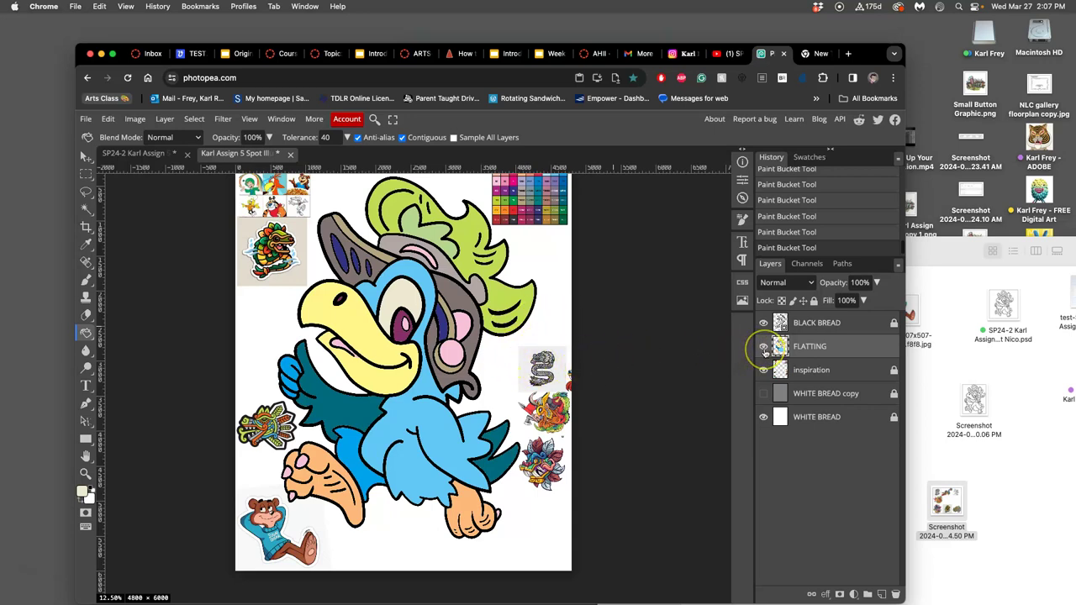
pyautogui.scroll(1, 680, 348)
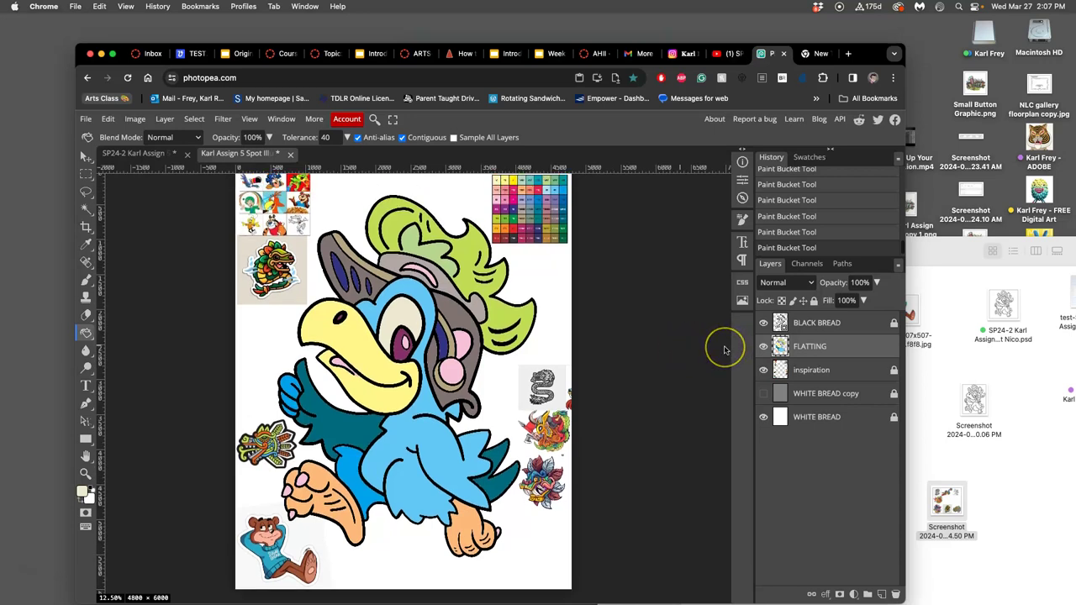
pyautogui.press('super+s')
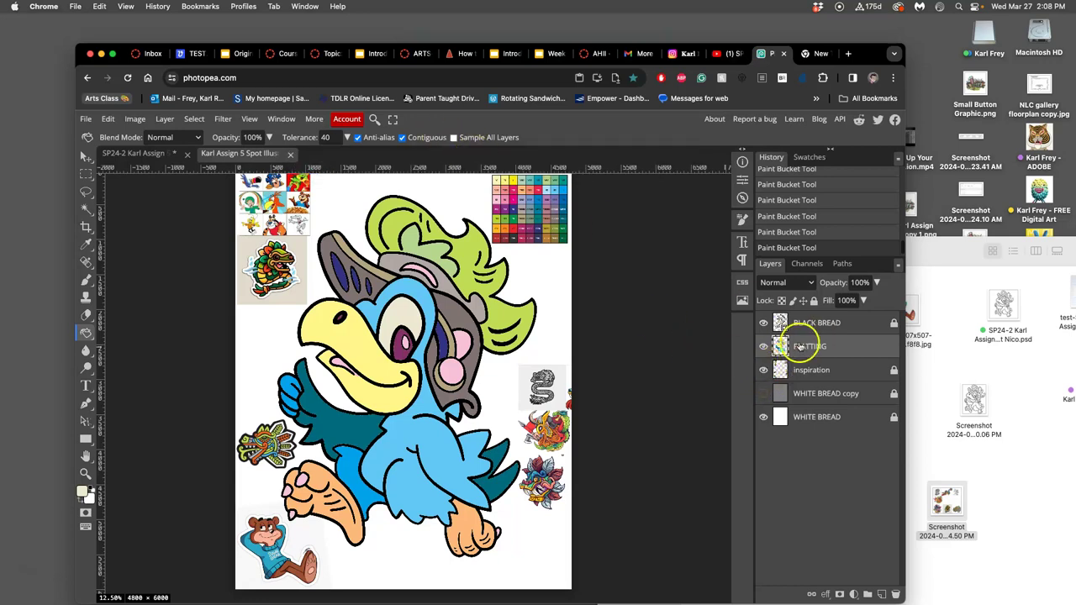
# Step: Hide the FLATTING, inspiration and WHITE BREAD layers so only line art shows
pyautogui.click(763, 345)
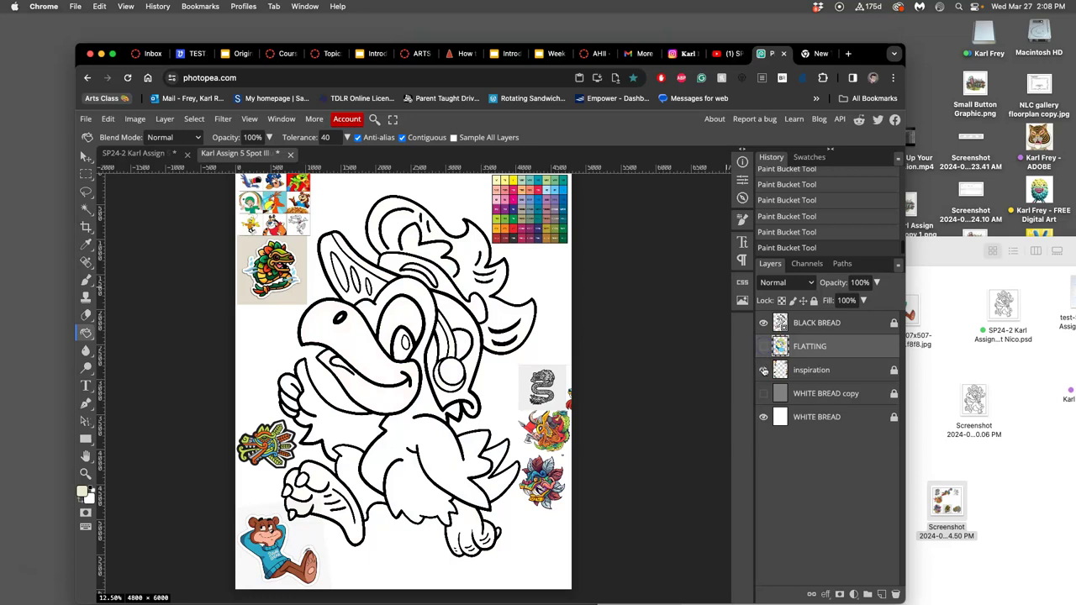
pyautogui.click(763, 371)
pyautogui.click(763, 417)
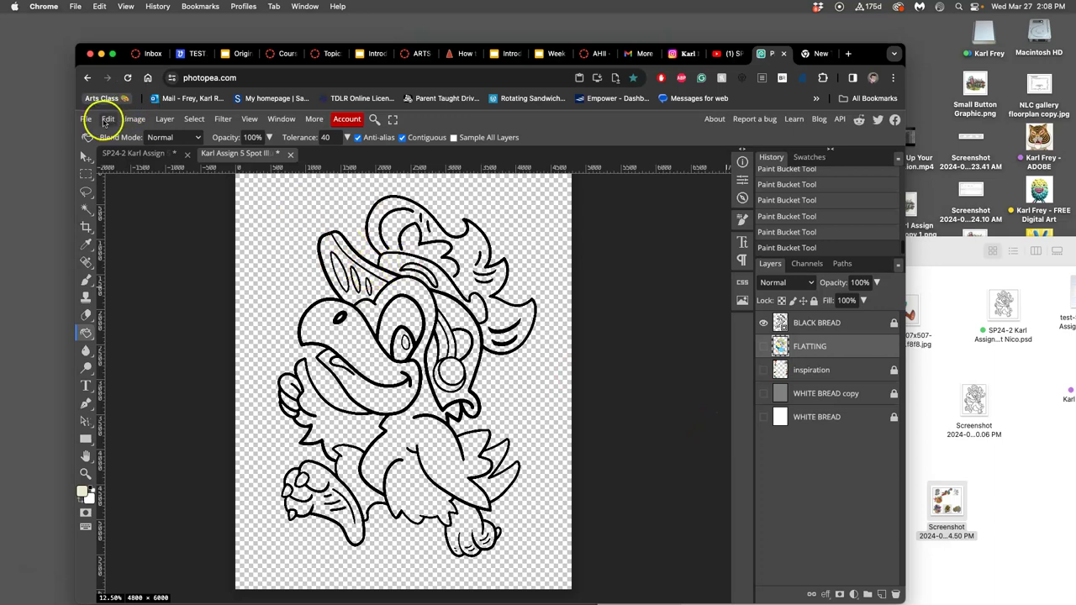
# Step: Export the line art as a PNG, download it, and dismiss the ad-blocker notice
pyautogui.click(87, 119)
pyautogui.moveTo(147, 294)
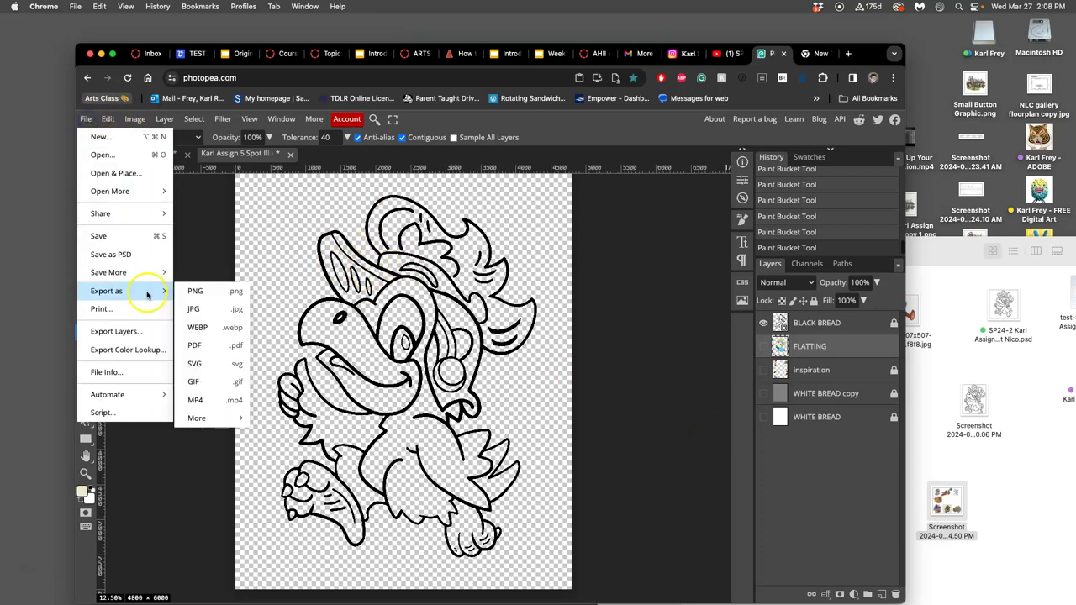
pyautogui.click(231, 294)
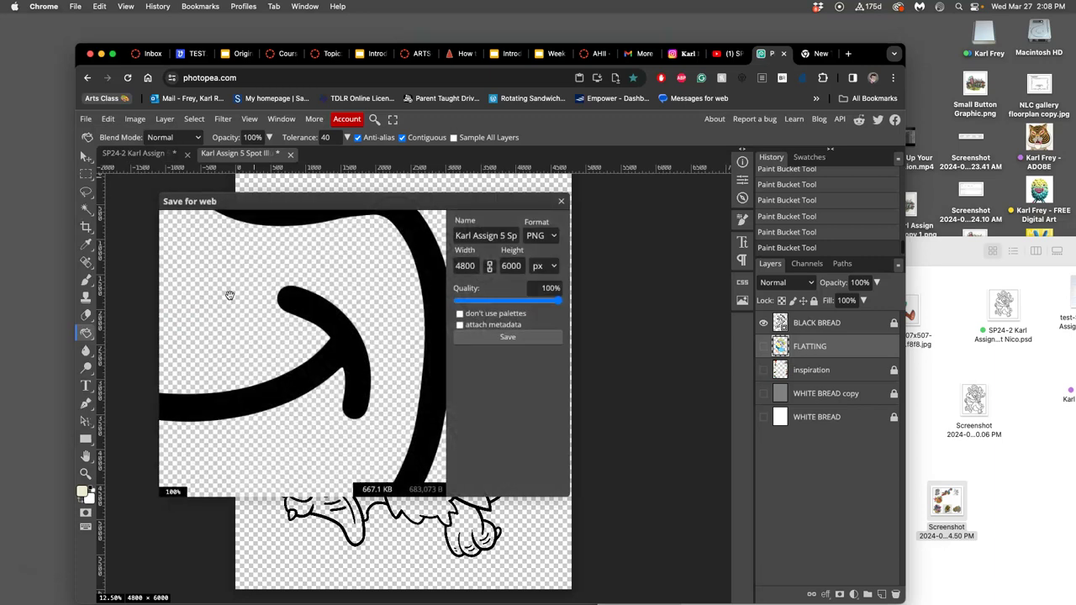
pyautogui.click(490, 339)
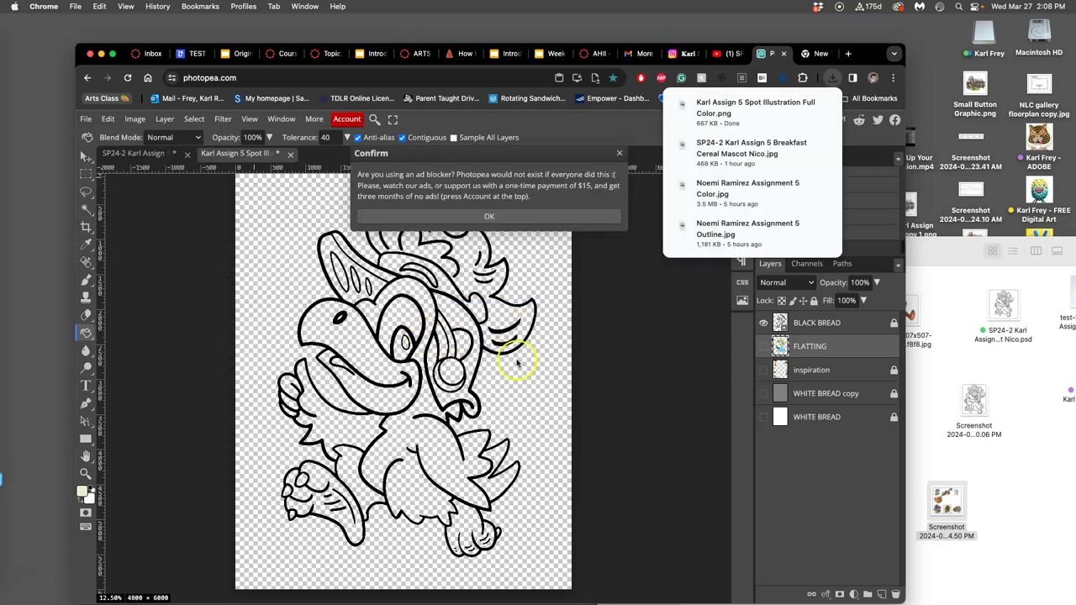
pyautogui.click(600, 217)
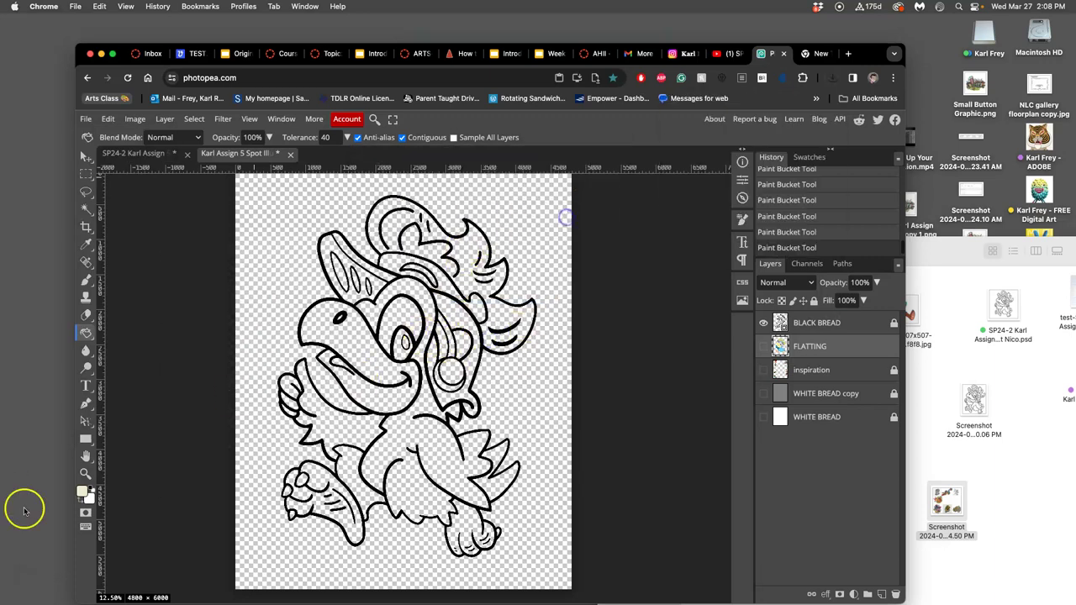
# Step: Move the exported PNG from Downloads to the desktop and change 'Full Color' to 'Line Art' in its name
pyautogui.click(15, 479)
pyautogui.moveTo(84, 187); pyautogui.dragTo(53, 243)
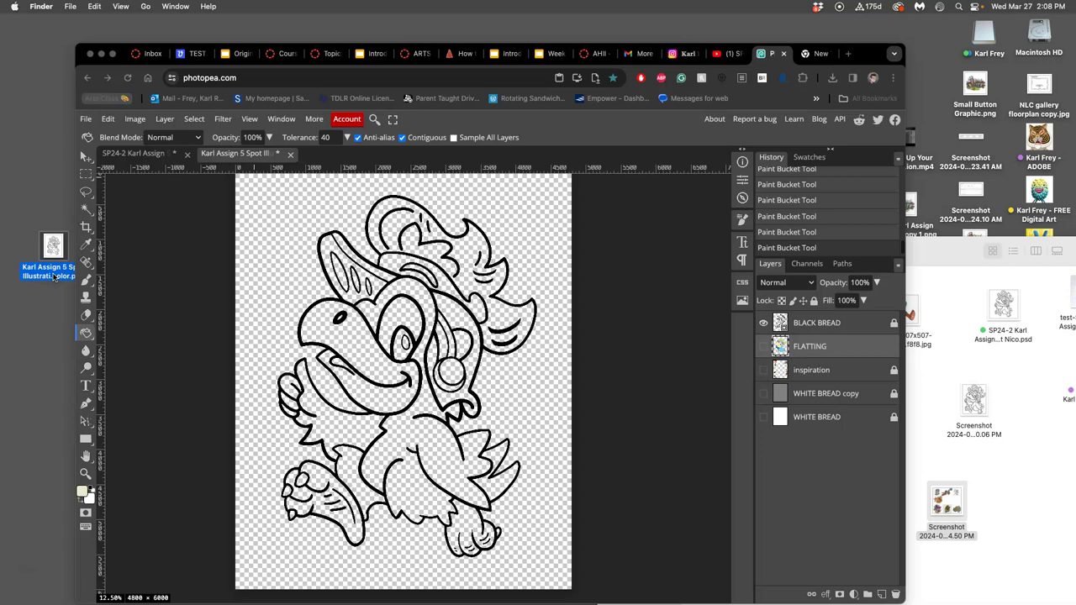
pyautogui.click(51, 278)
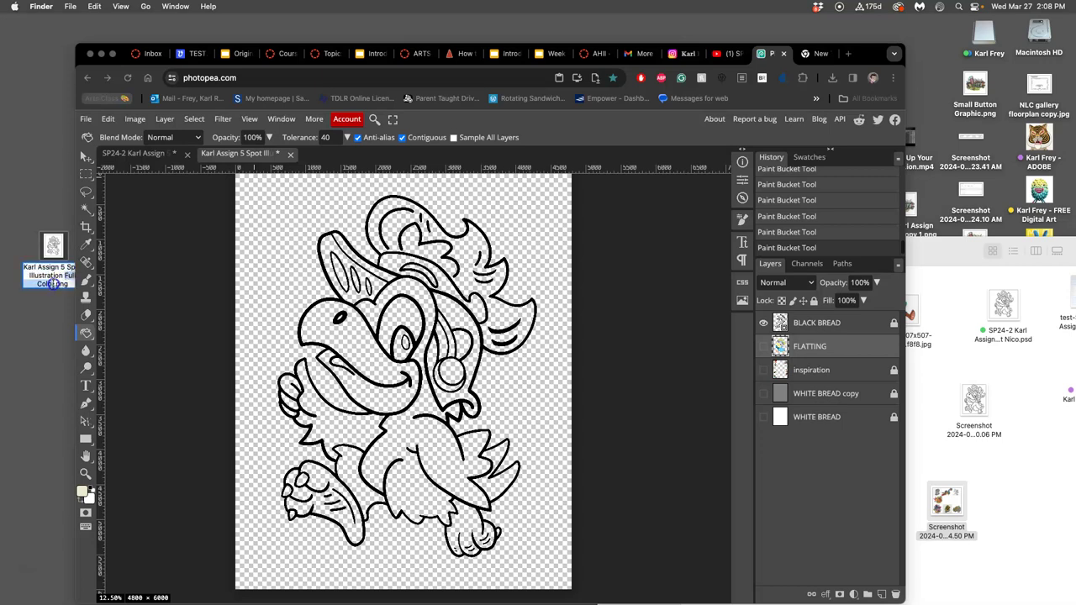
pyautogui.press('Right')
pyautogui.press('BackSpace')
pyautogui.press('BackSpace')
pyautogui.press('BackSpace')
pyautogui.press('BackSpace')
pyautogui.press('BackSpace')
pyautogui.press('BackSpace')
pyautogui.press('BackSpace')
pyautogui.press('BackSpace')
pyautogui.press('BackSpace')
pyautogui.press('BackSpace')
pyautogui.write('Line A')
pyautogui.write('rt')
pyautogui.press('Return')
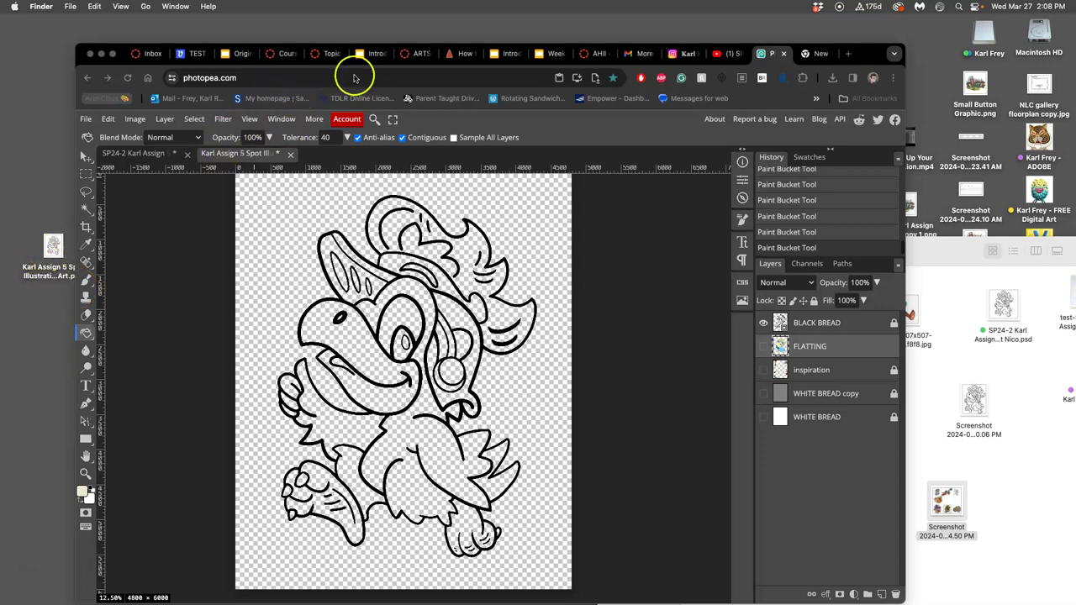
# Step: Open the example discussion post for editing and load its auto-saved content
pyautogui.click(331, 55)
pyautogui.scroll(-10, 490, 297)
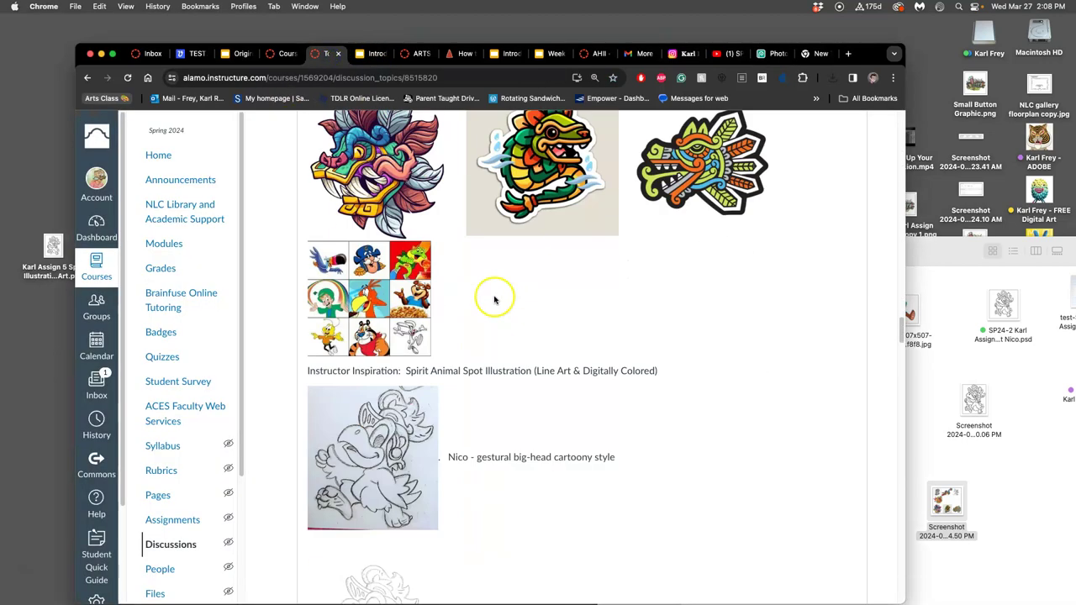
pyautogui.scroll(15, 402, 303)
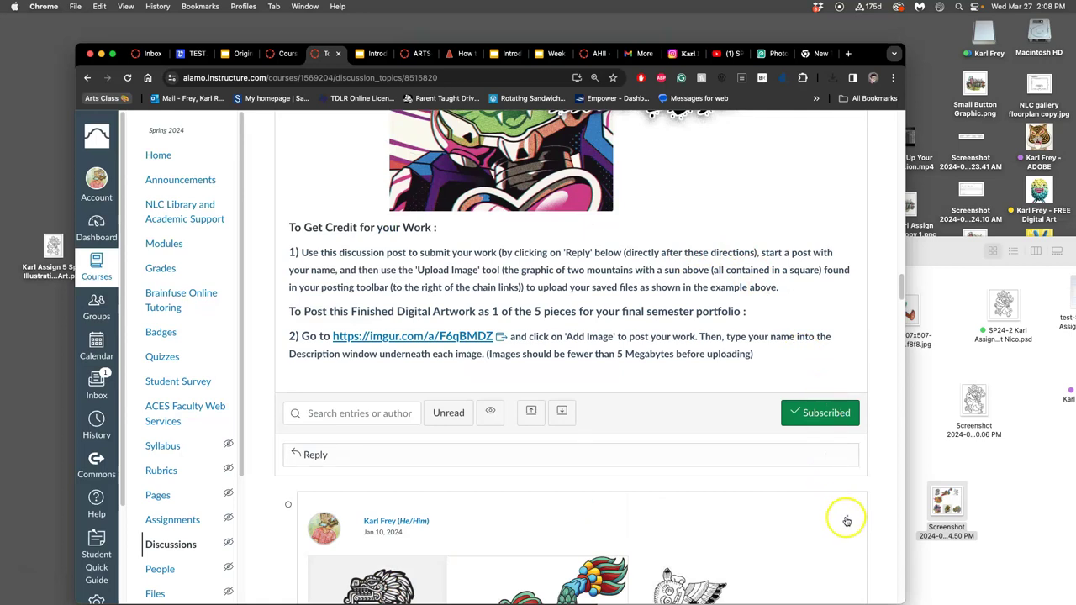
pyautogui.click(846, 520)
pyautogui.click(798, 576)
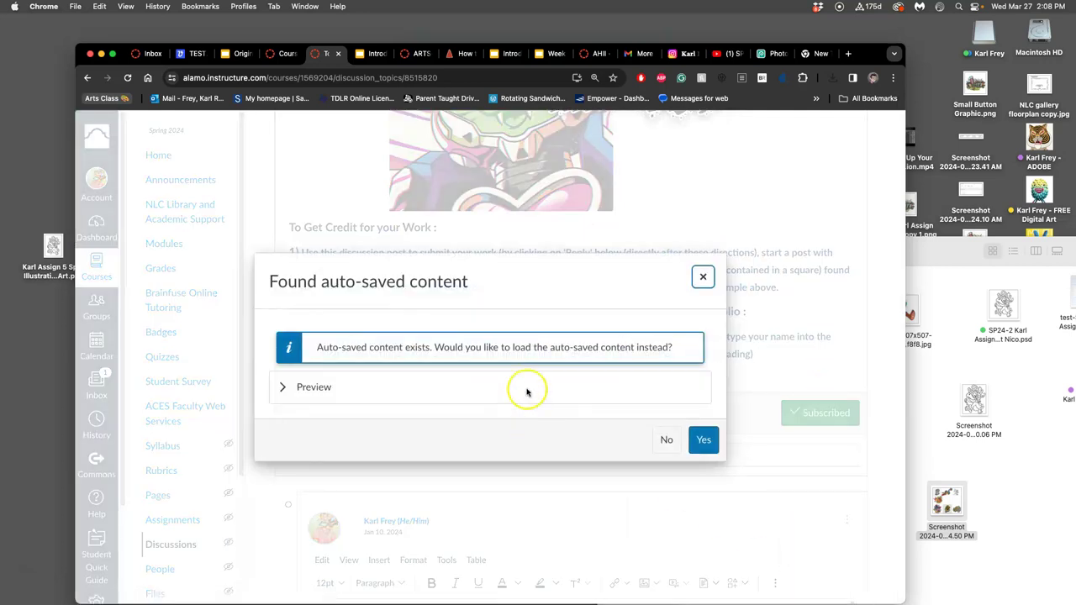
pyautogui.click(702, 441)
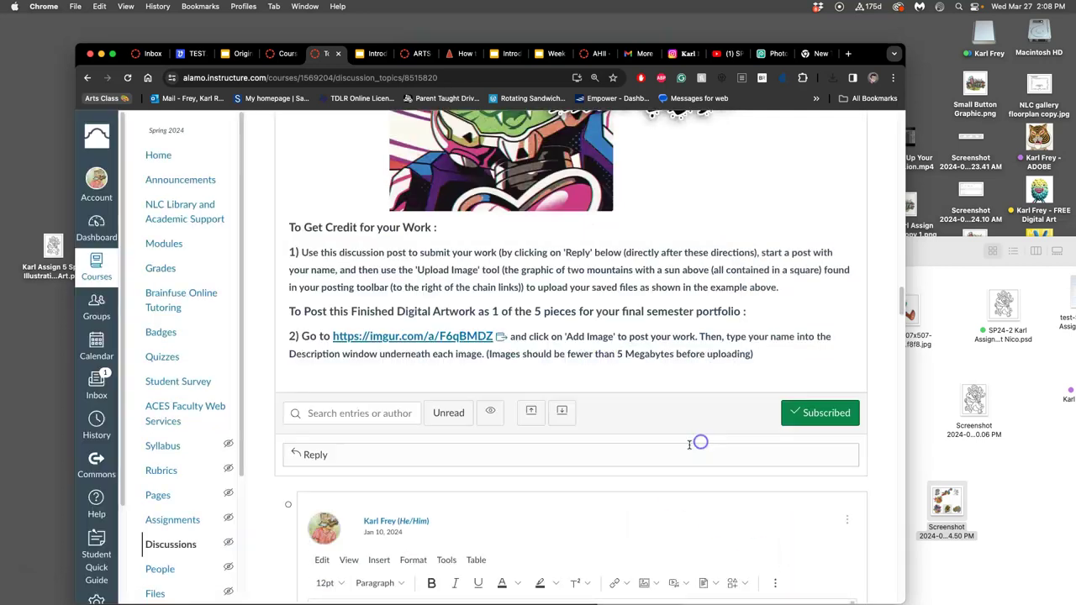
# Step: Place the cursor on a new line below the 'Clean, Black, Vector Line Art' caption
pyautogui.scroll(-10, 596, 468)
pyautogui.scroll(5, 563, 356)
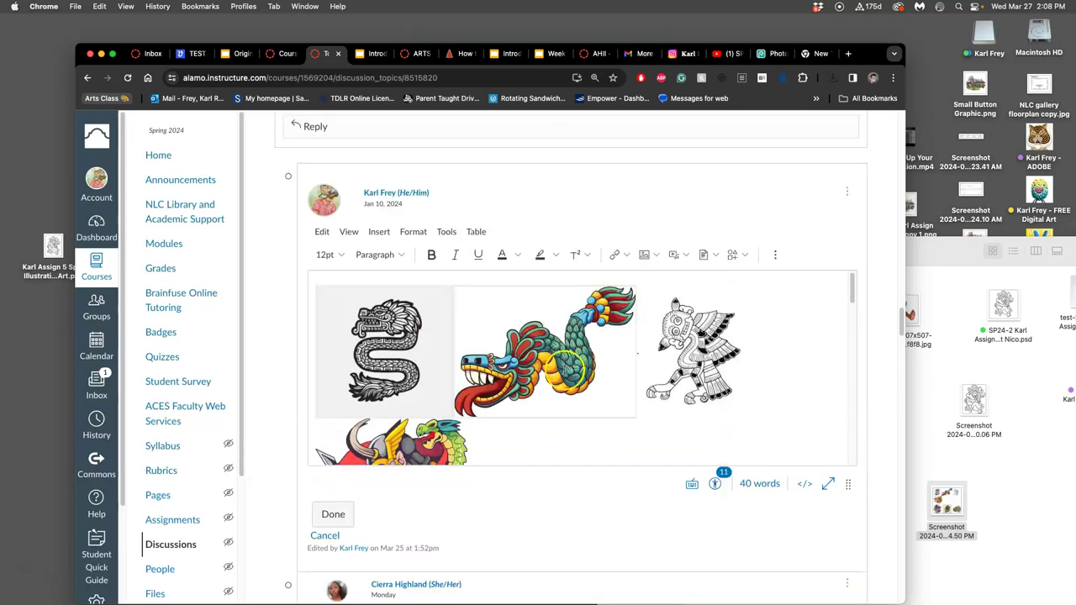
pyautogui.scroll(-6, 557, 384)
pyautogui.scroll(-4, 557, 383)
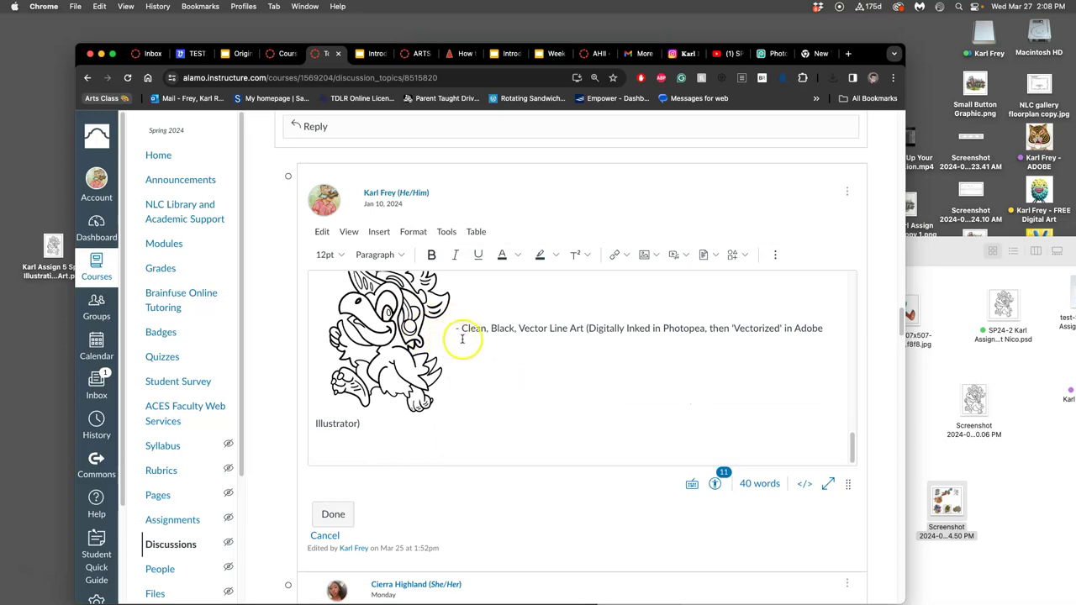
pyautogui.scroll(-1, 468, 338)
pyautogui.click(452, 435)
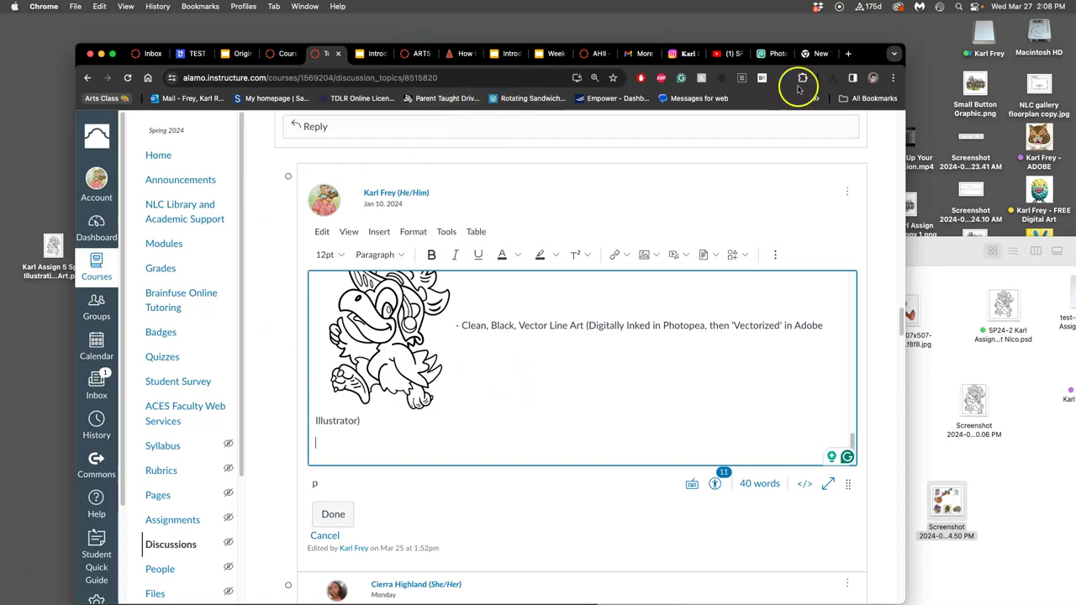
# Step: Show the FLATTING layer and export the coloured parrot as 'Spot Illustration FLATTING Color' PNG
pyautogui.click(775, 55)
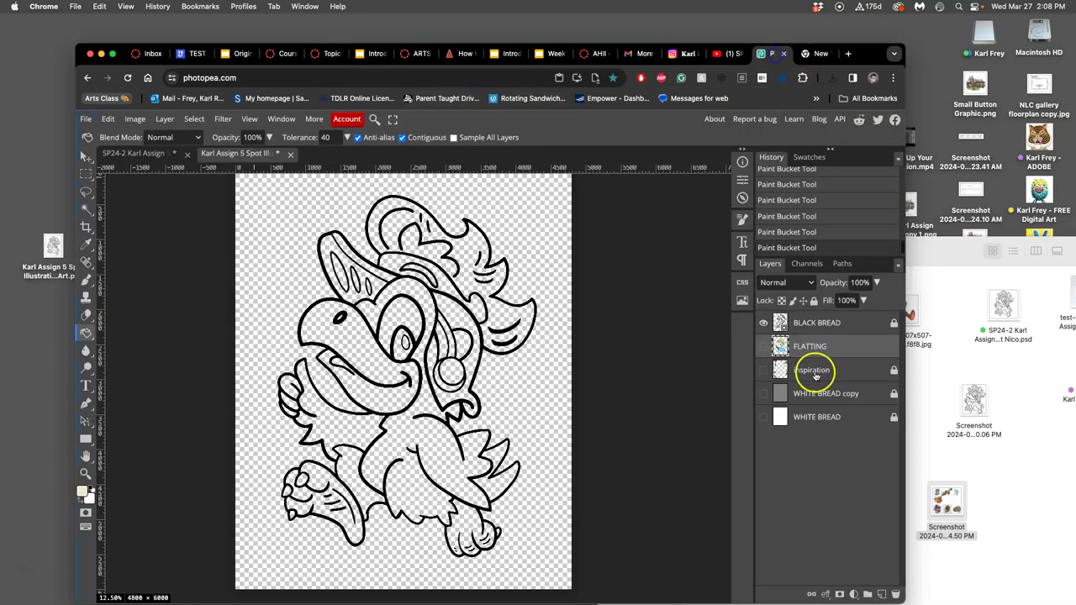
pyautogui.click(763, 347)
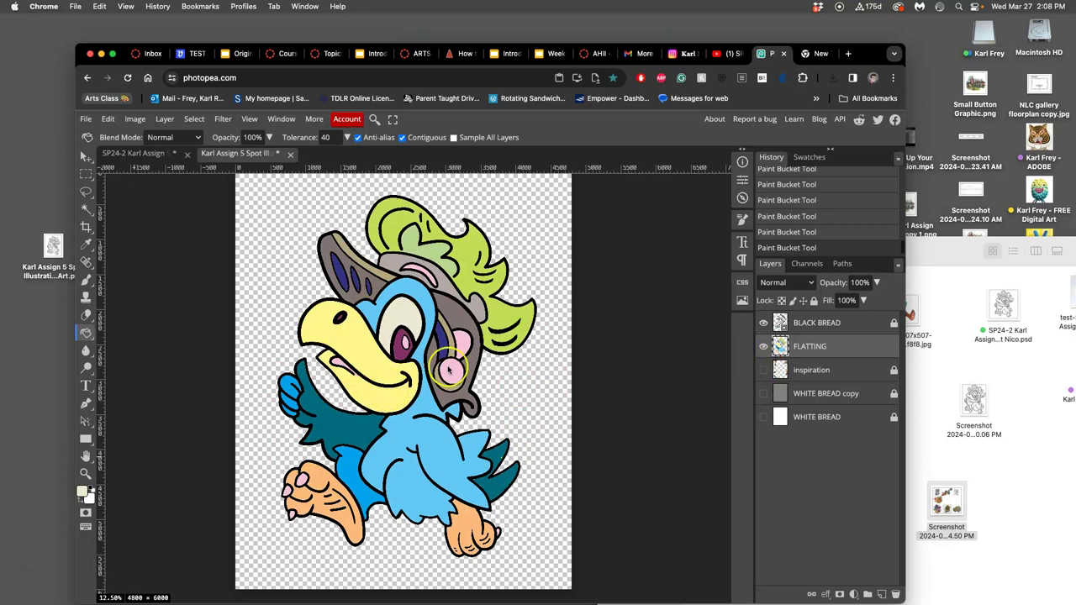
pyautogui.click(85, 119)
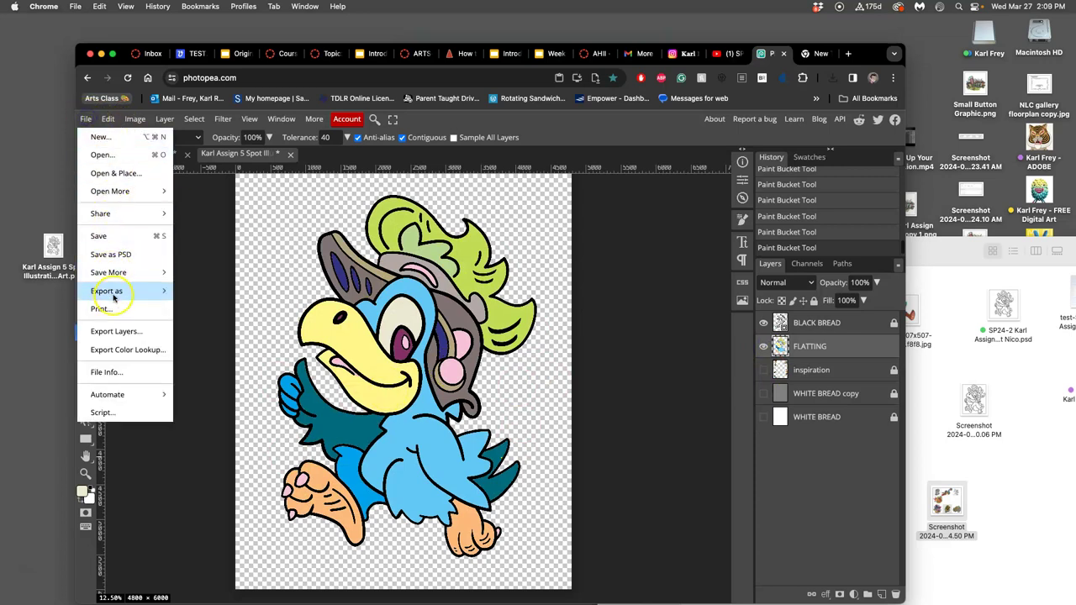
pyautogui.moveTo(143, 291)
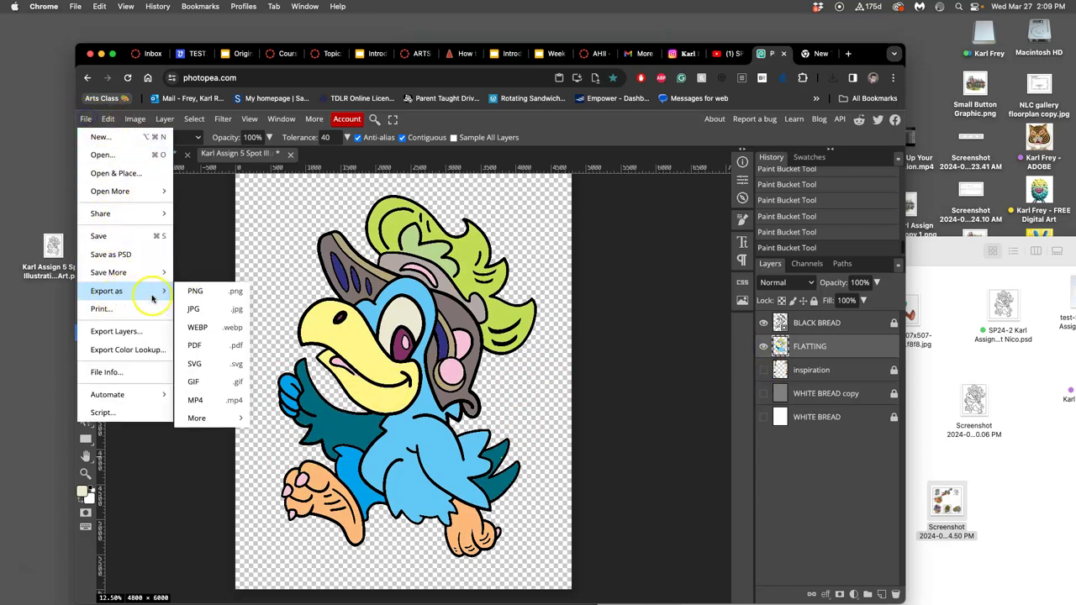
pyautogui.click(201, 292)
pyautogui.moveTo(475, 237); pyautogui.dragTo(526, 240)
pyautogui.click(489, 237)
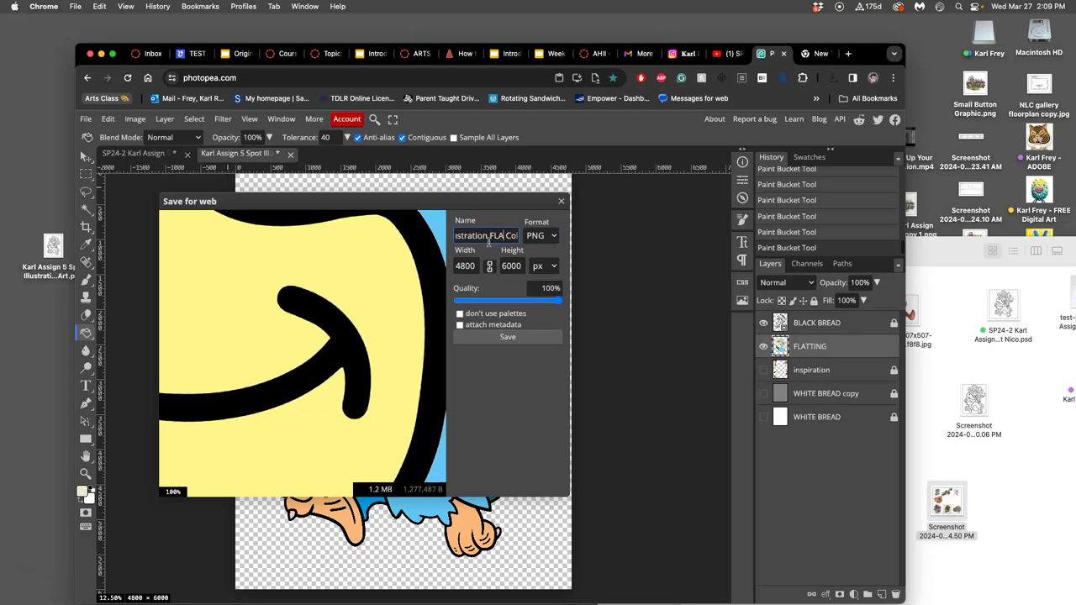
pyautogui.click(507, 351)
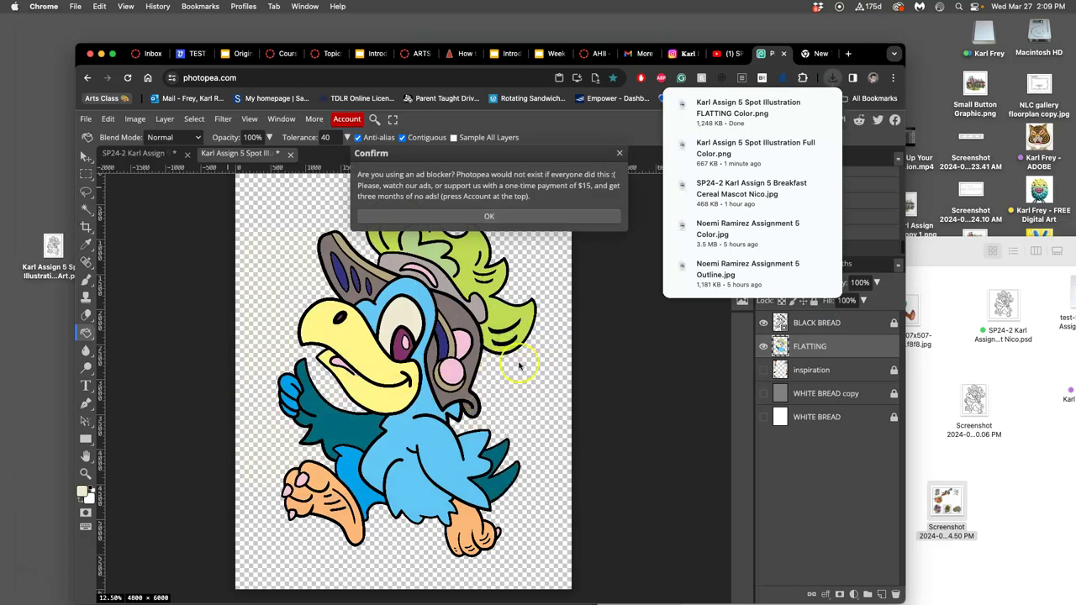
pyautogui.click(534, 216)
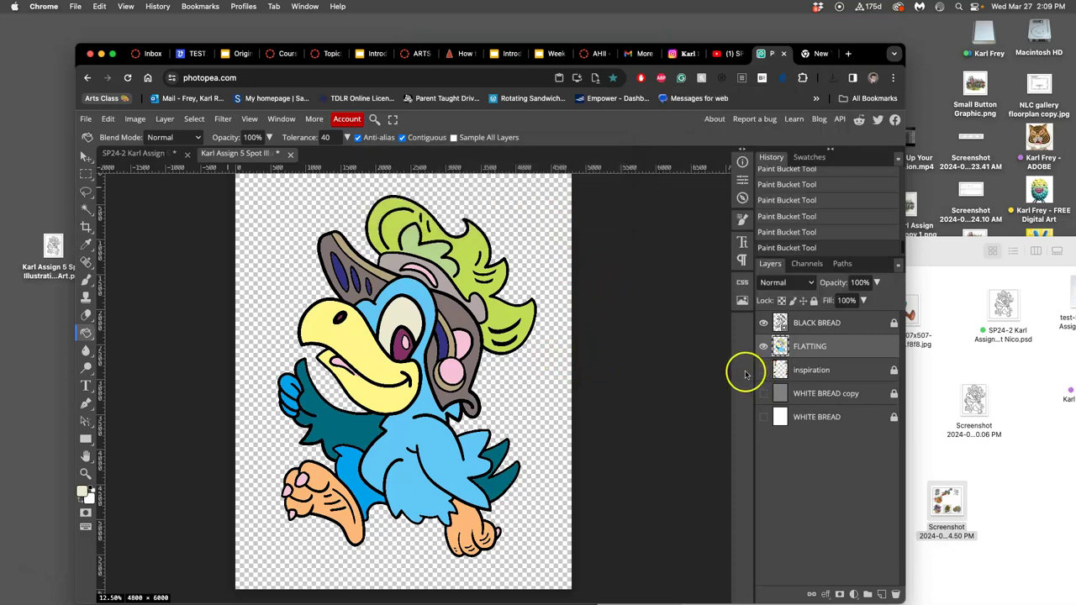
# Step: Show the inspiration reference images again and save the document
pyautogui.click(762, 371)
pyautogui.click(762, 392)
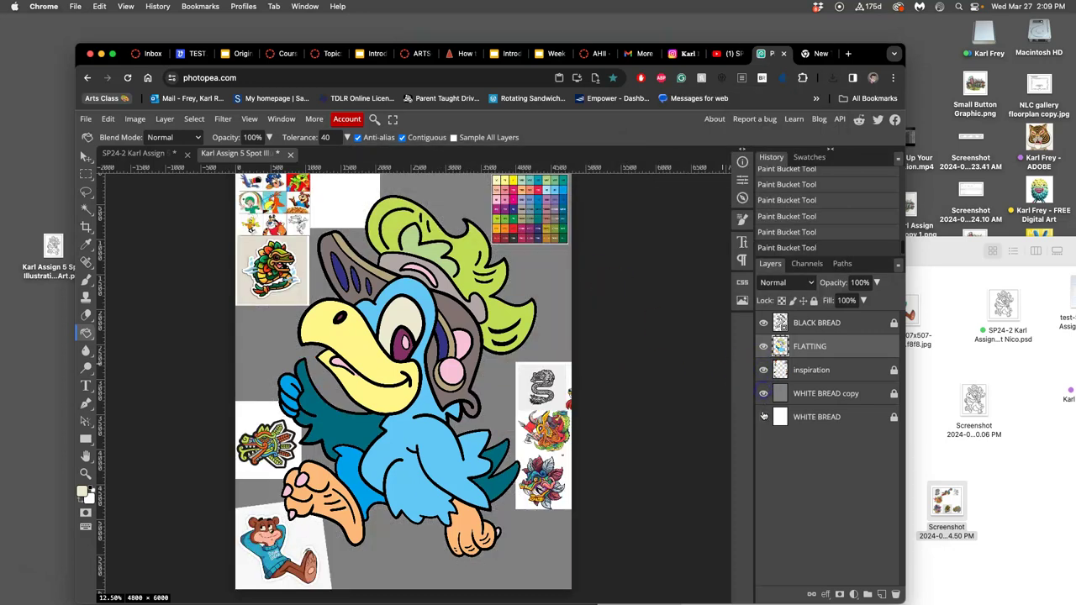
pyautogui.click(763, 393)
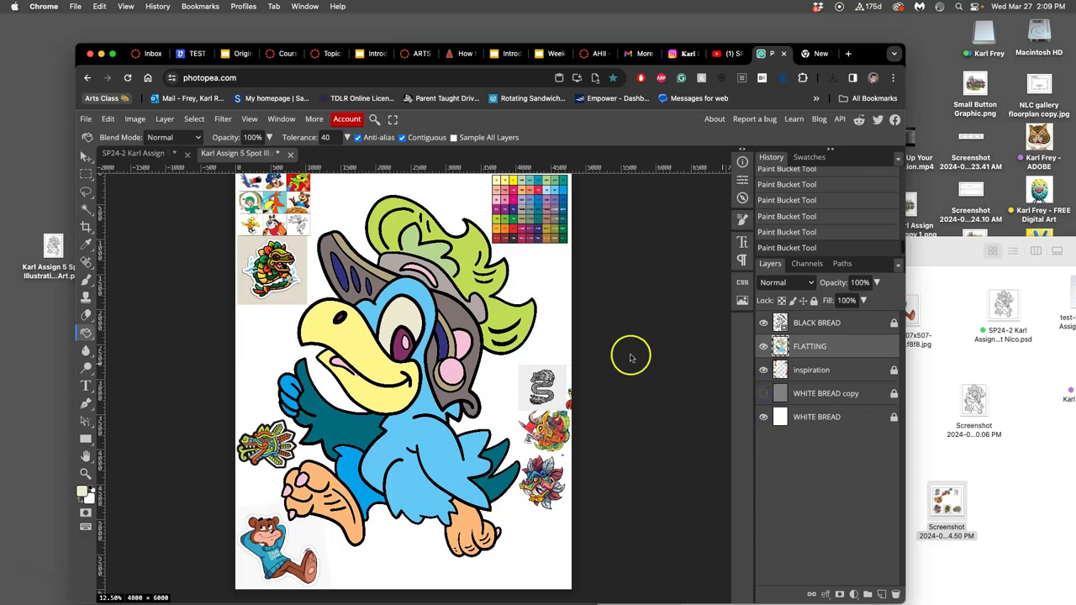
pyautogui.press('super+s')
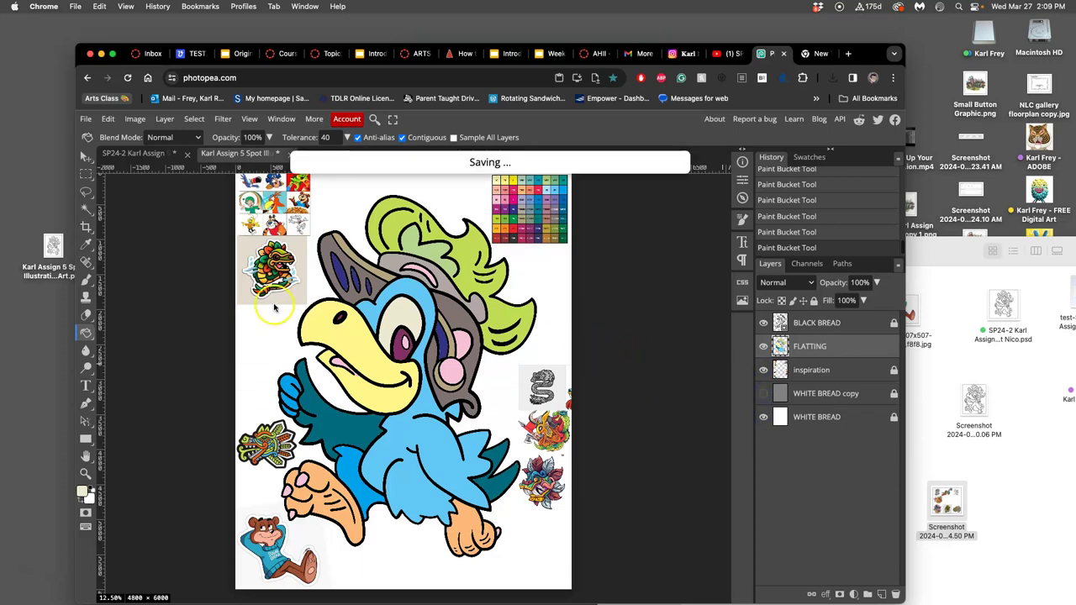
# Step: Put the 'Spot Illustration FLATTING Color' PNG on the desktop and check it in Preview
pyautogui.click(15, 478)
pyautogui.moveTo(84, 177); pyautogui.dragTo(53, 332)
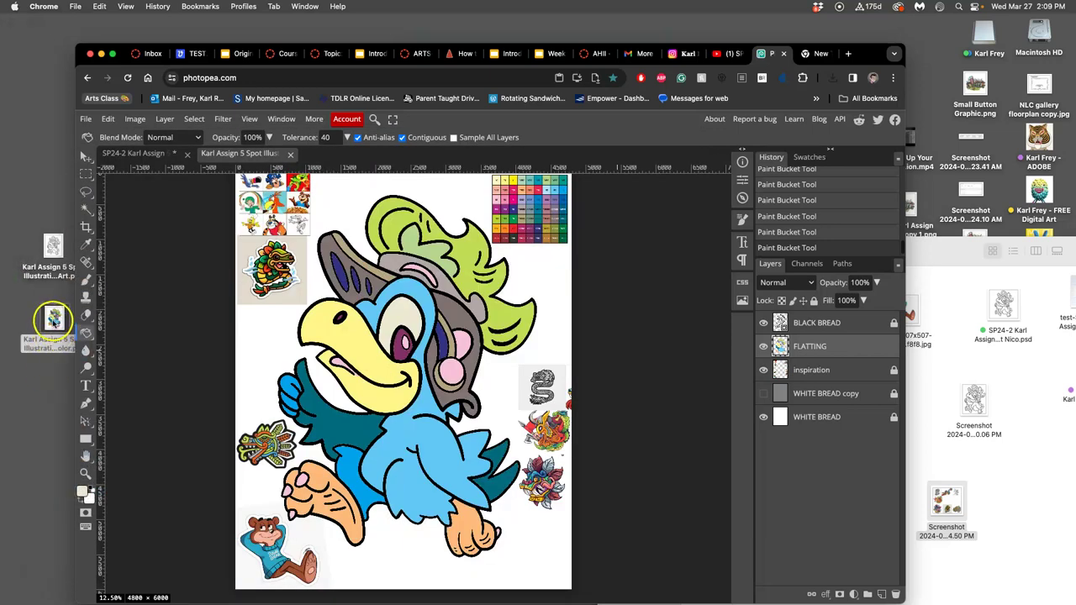
pyautogui.click(53, 318)
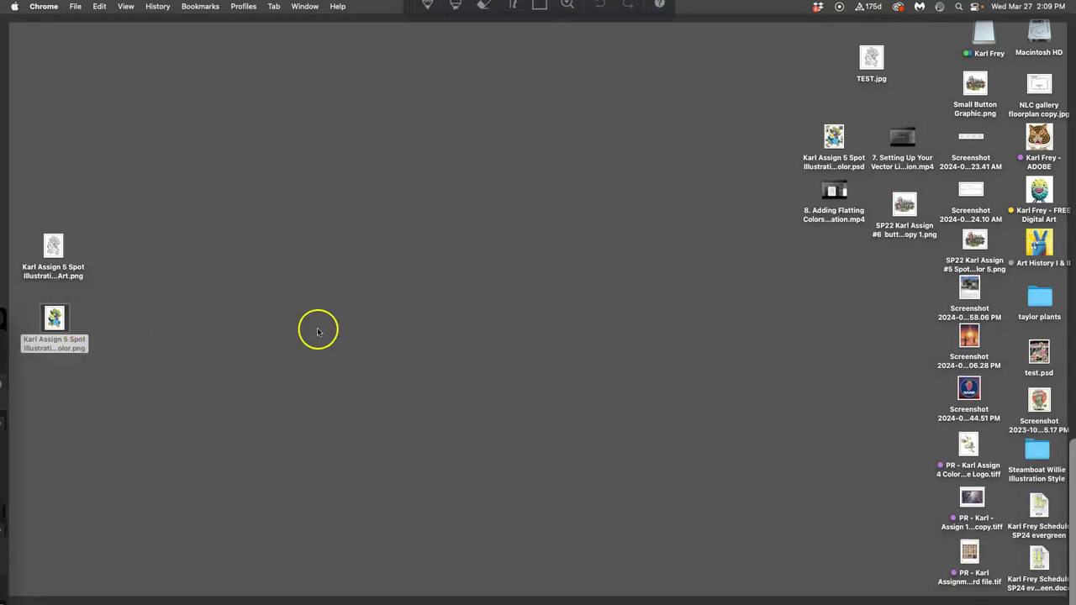
pyautogui.doubleClick(53, 319)
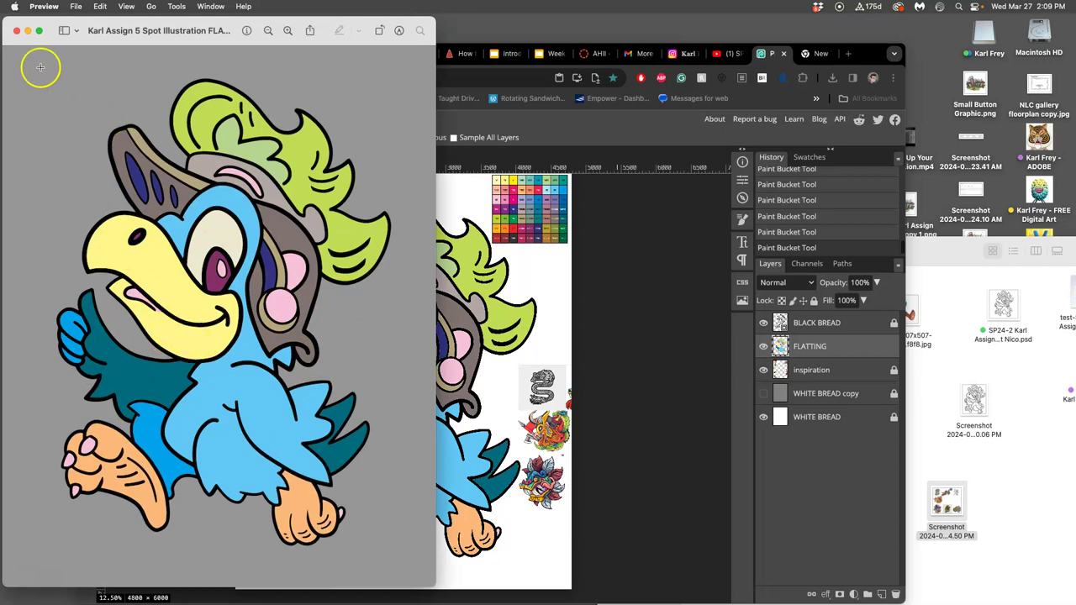
pyautogui.click(17, 31)
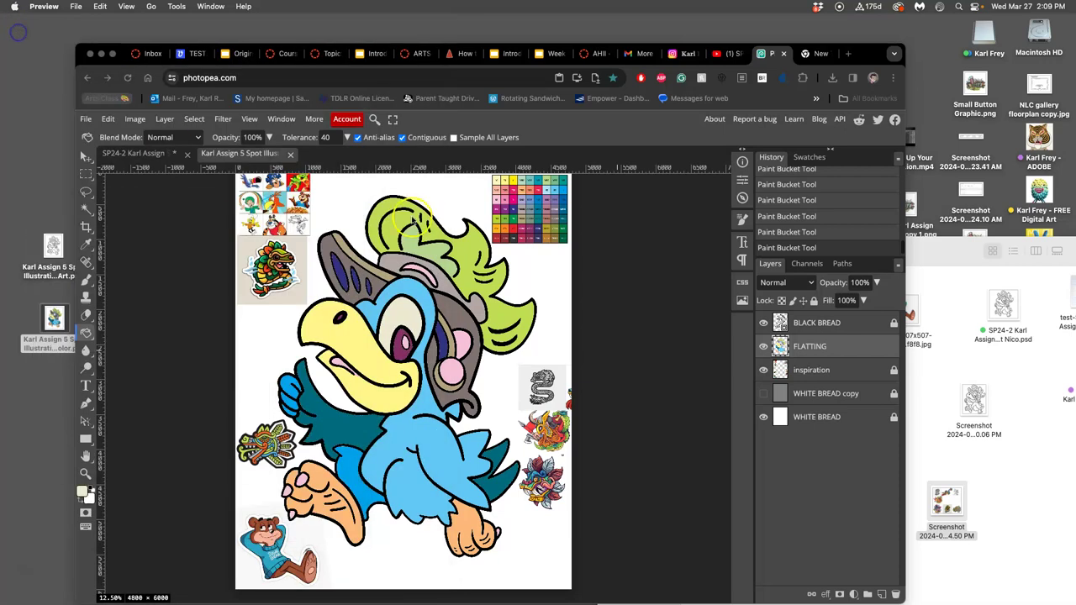
# Step: Insert the coloured parrot PNG into the reply, shrink it, and save the post
pyautogui.click(330, 55)
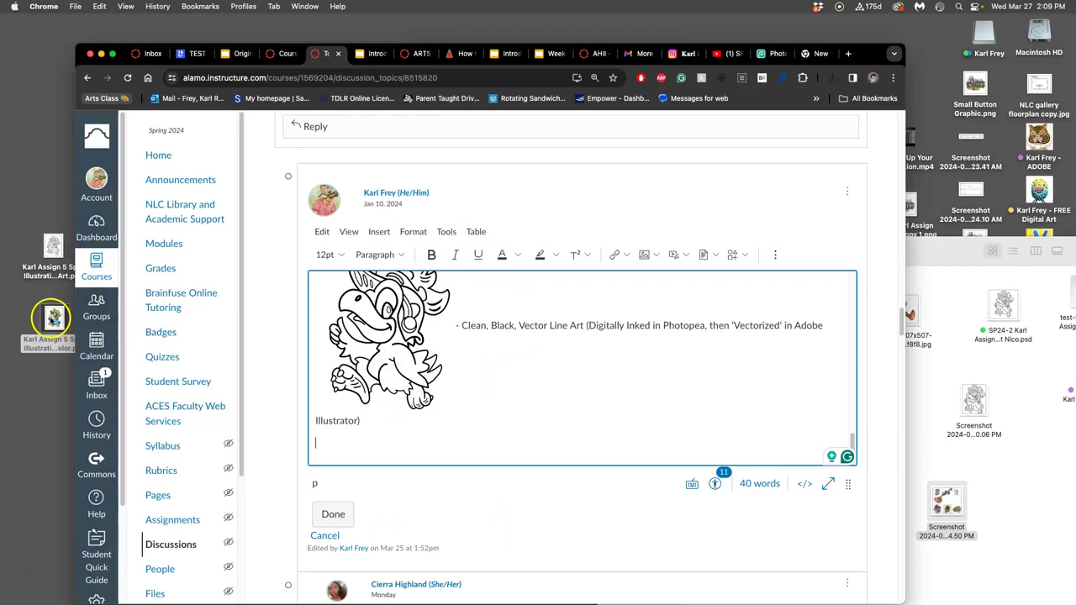
pyautogui.moveTo(54, 321); pyautogui.dragTo(363, 433)
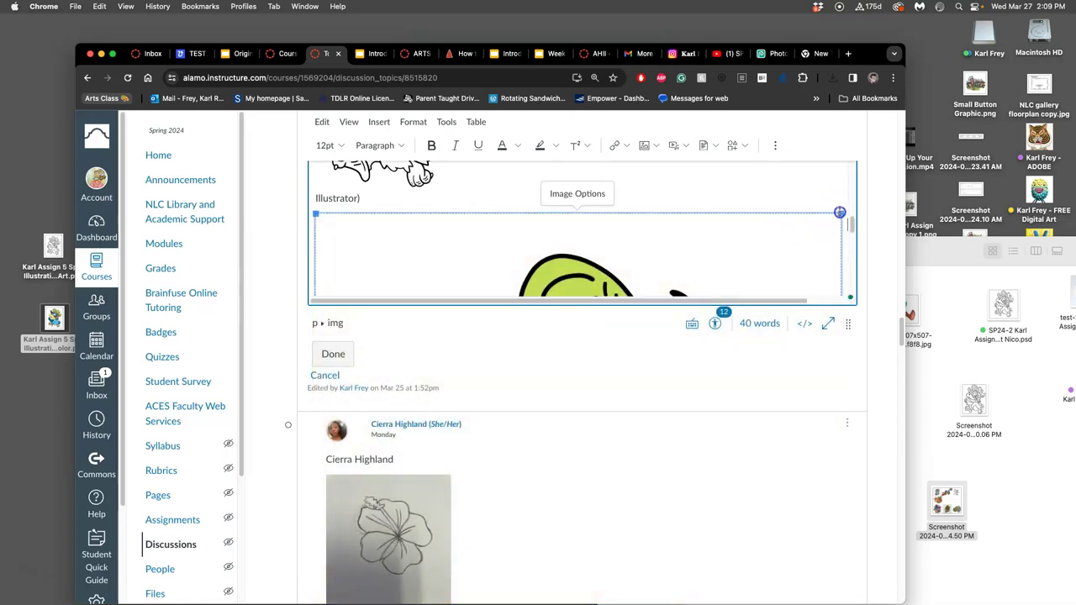
pyautogui.moveTo(834, 213); pyautogui.dragTo(488, 242)
pyautogui.click(331, 355)
# Step: Reopen the example discussion post for editing
pyautogui.scroll(-5, 521, 406)
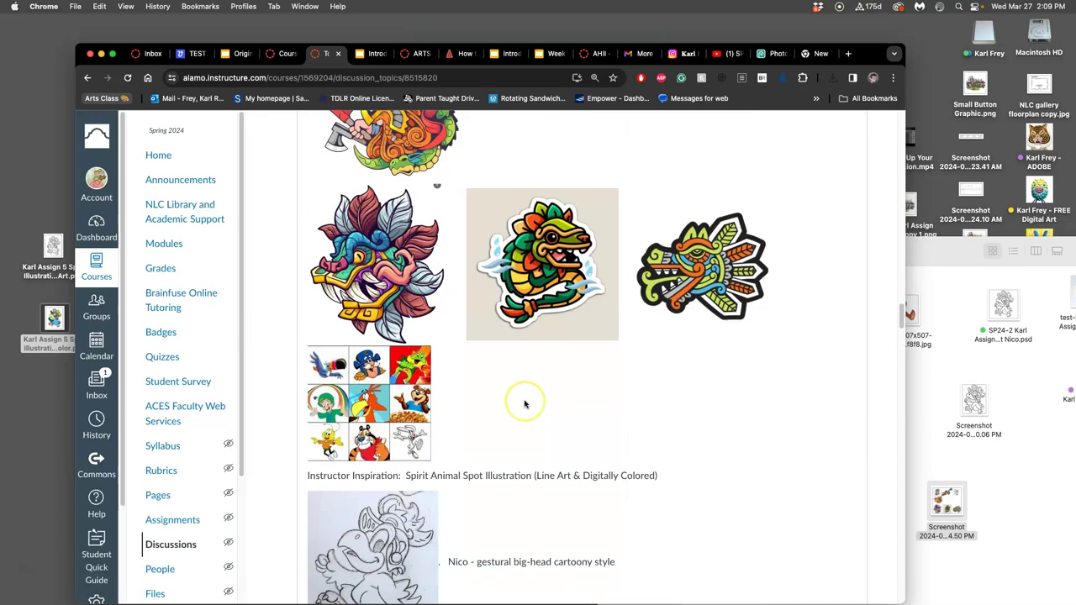
pyautogui.scroll(-8, 524, 404)
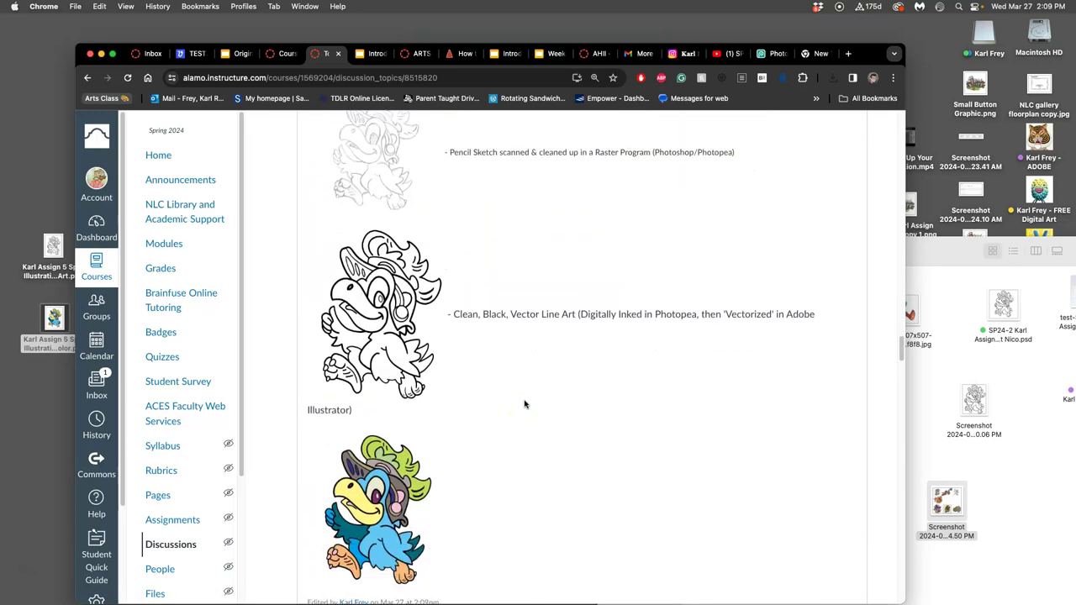
pyautogui.scroll(1, 524, 405)
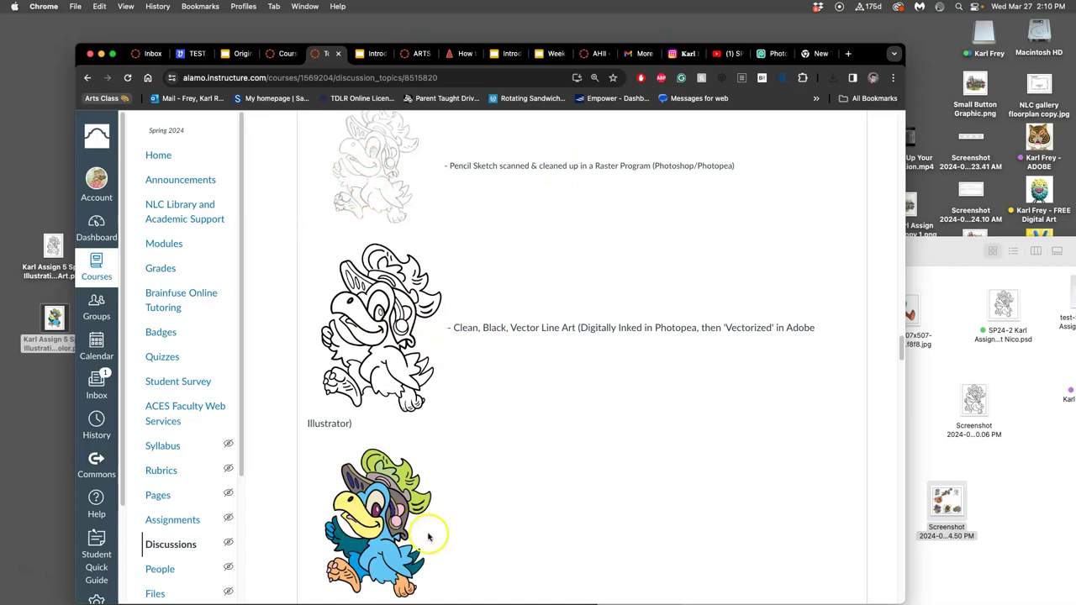
pyautogui.scroll(20, 706, 329)
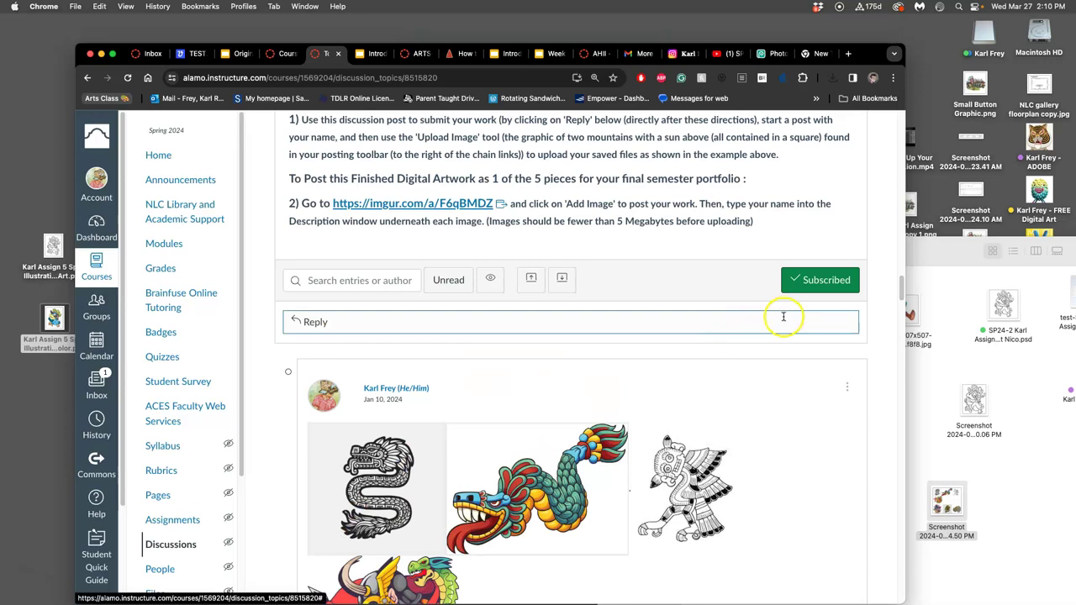
pyautogui.click(846, 387)
pyautogui.click(840, 444)
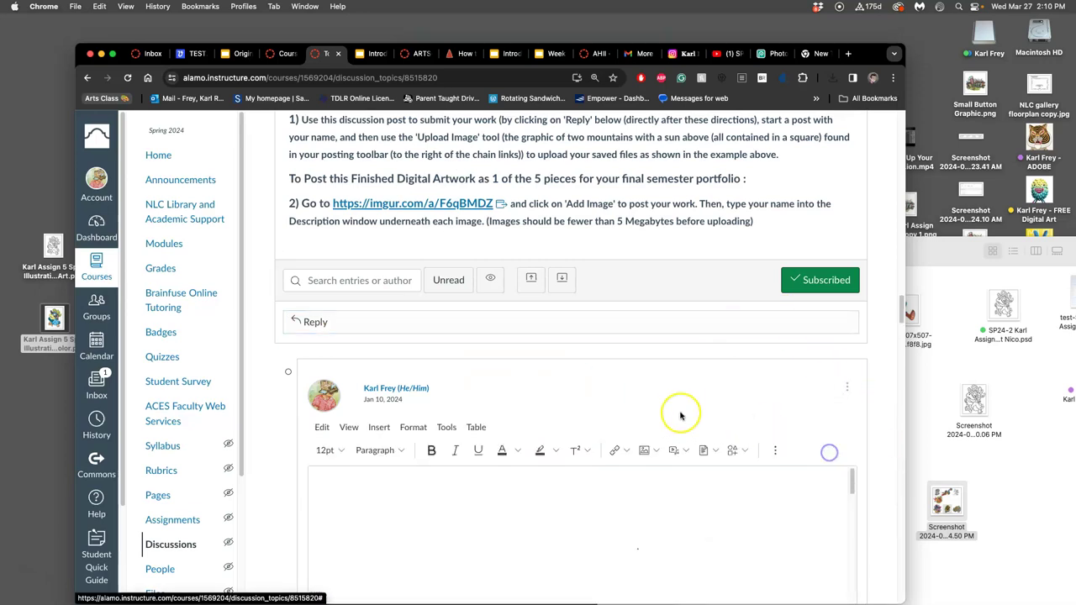
pyautogui.scroll(-5, 533, 418)
pyautogui.scroll(-10, 533, 418)
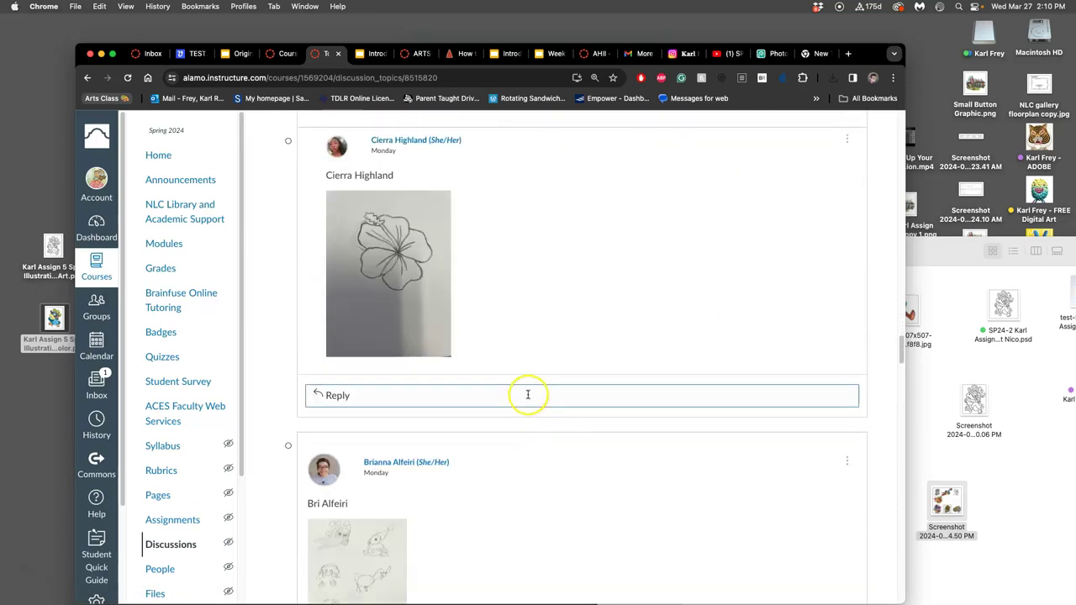
pyautogui.scroll(9, 529, 394)
pyautogui.scroll(2, 521, 378)
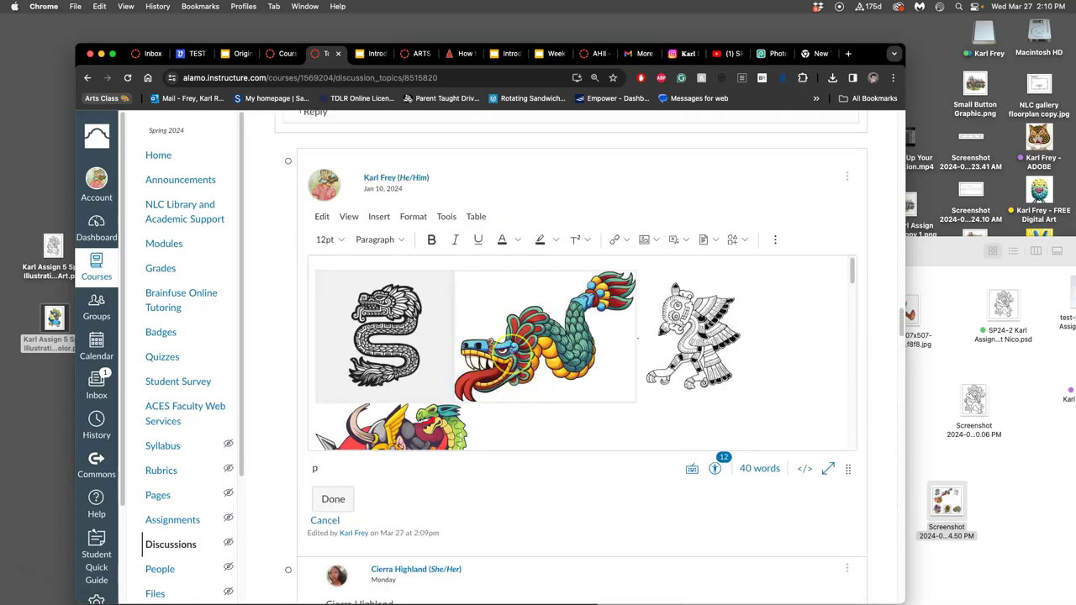
pyautogui.scroll(-6, 511, 353)
pyautogui.scroll(-8, 511, 353)
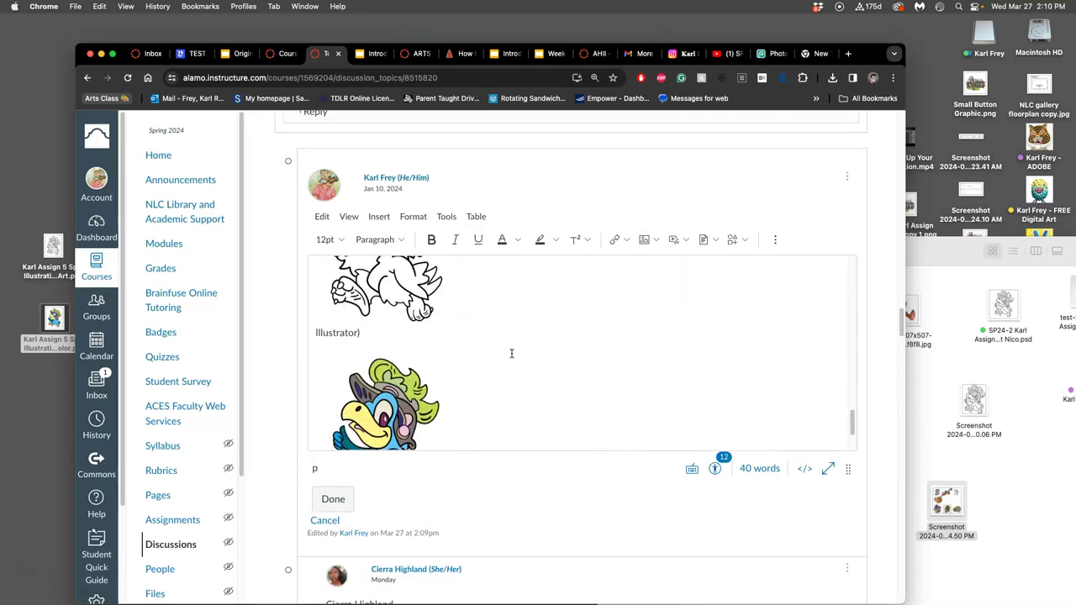
# Step: Caption the coloured parrot image '- FLATTING COLORS' and save the reply
pyautogui.click(498, 362)
pyautogui.scroll(3, 531, 351)
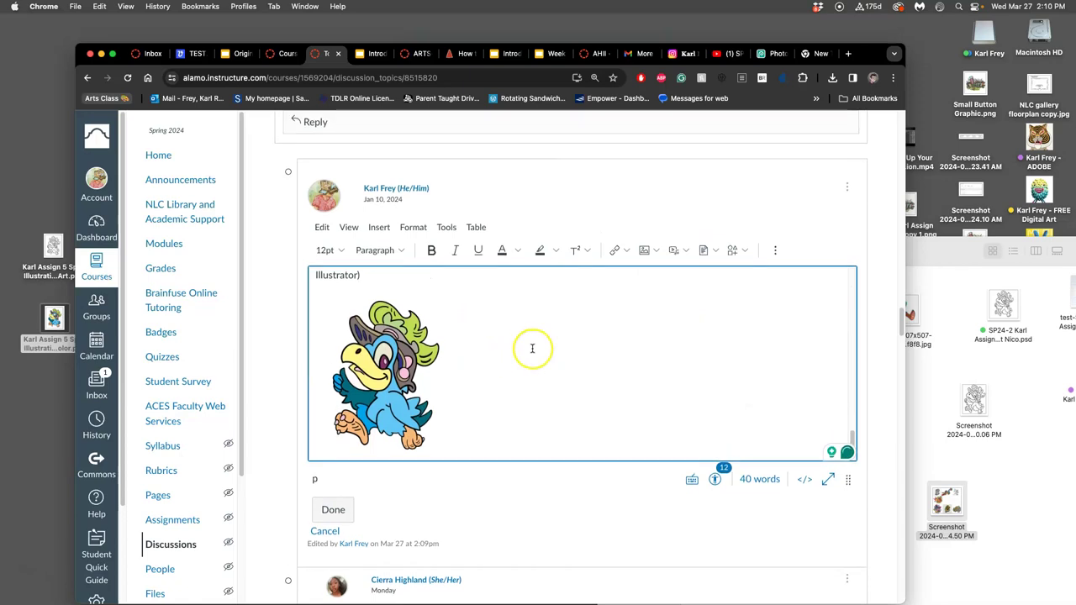
pyautogui.scroll(3, 521, 396)
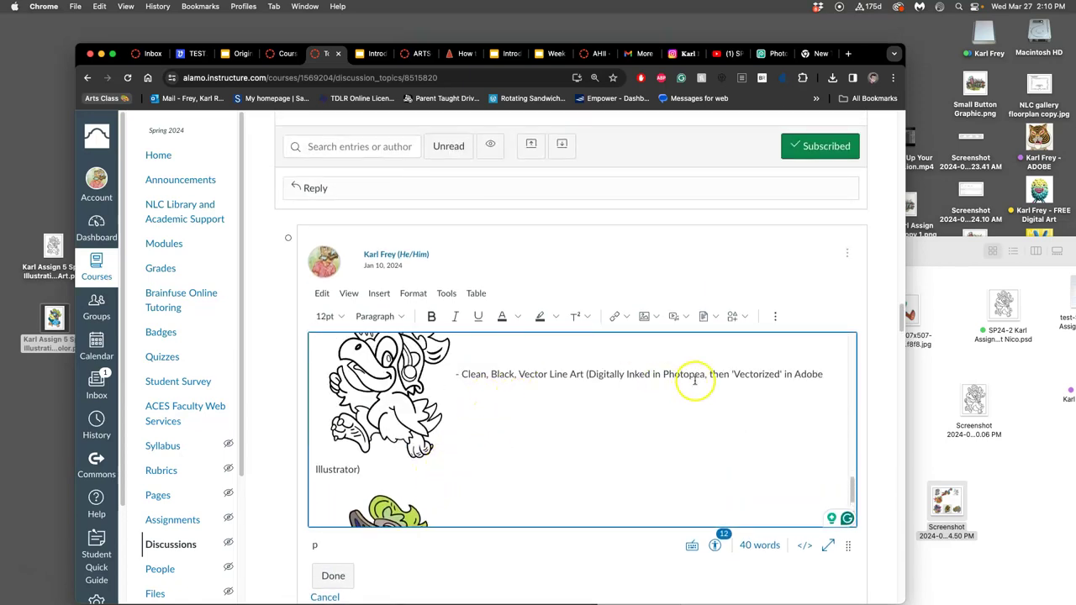
pyautogui.moveTo(663, 374)
pyautogui.mouseDown()
pyautogui.moveTo(564, 355)
pyautogui.moveTo(455, 362)
pyautogui.mouseUp()
pyautogui.scroll(-6, 519, 433)
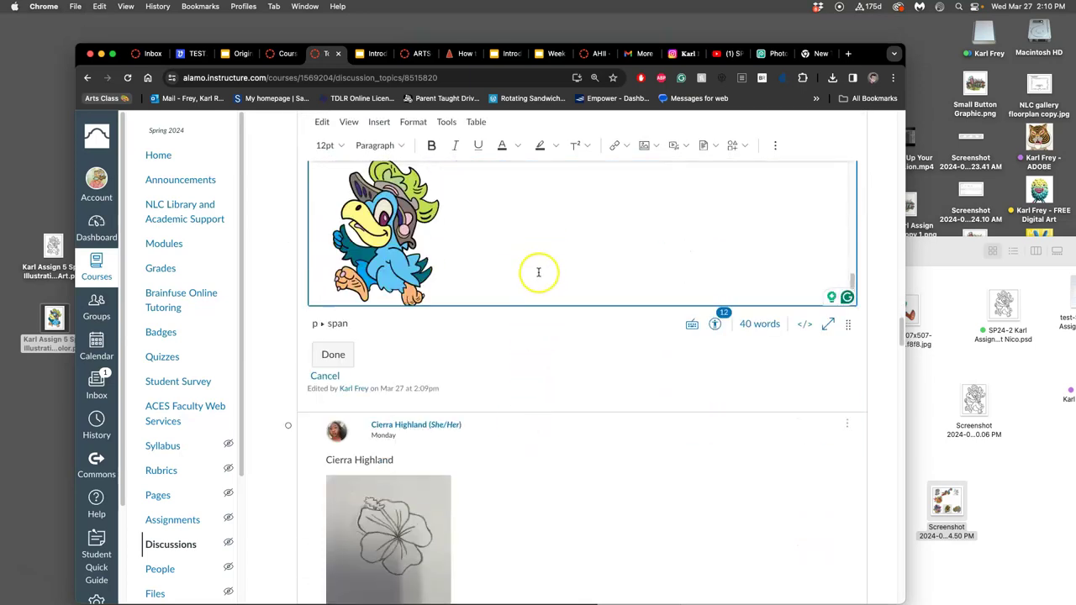
pyautogui.click(521, 251)
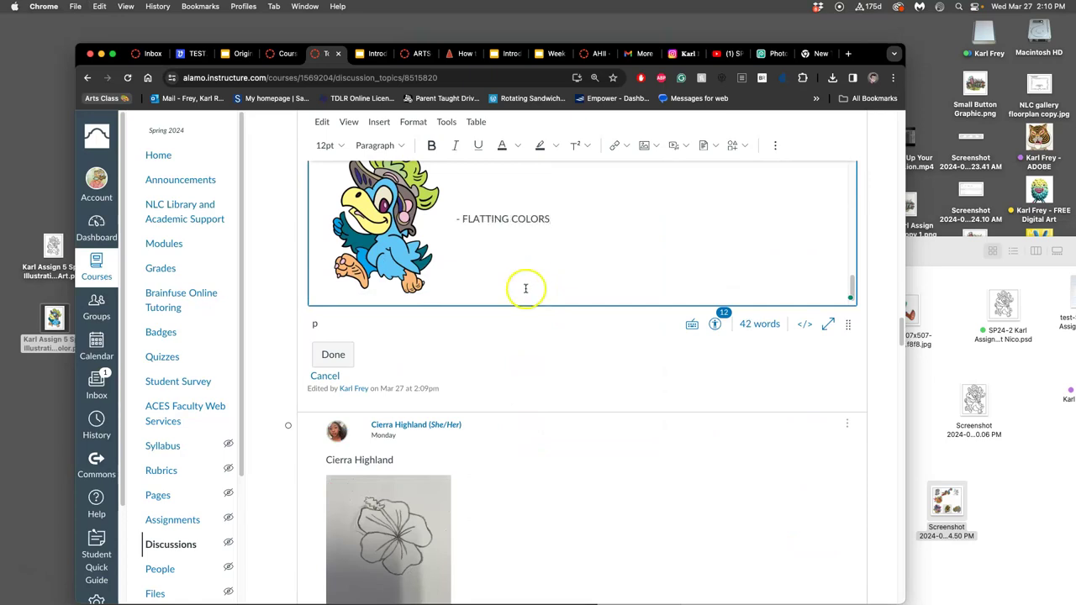
pyautogui.click(333, 354)
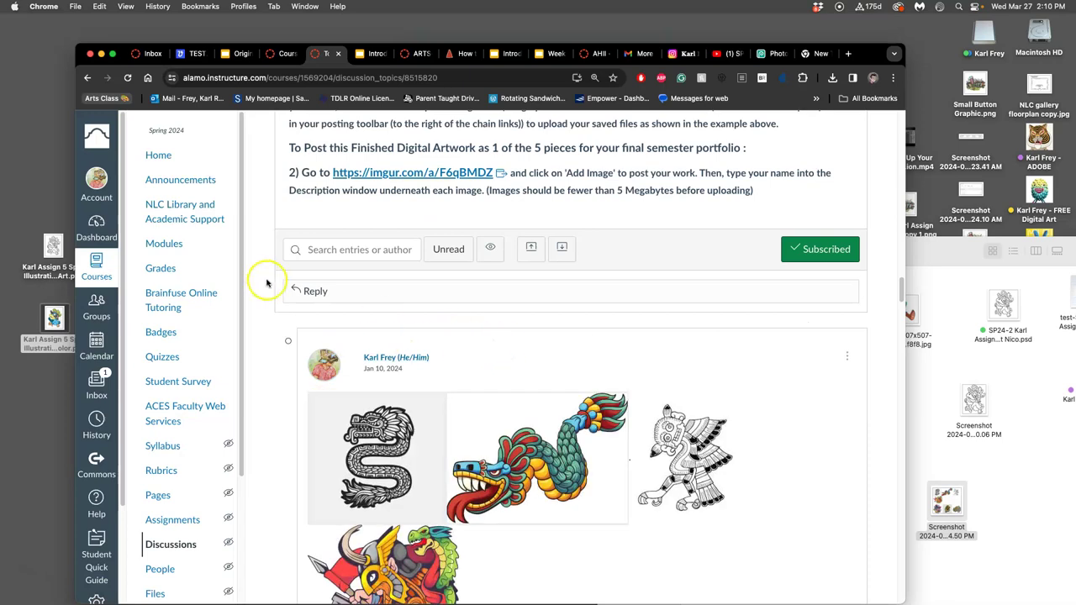
# Step: Bring up slide 9 of 'Introduction to Digital Coloring', Flatting vs Local Flat Color
pyautogui.click(377, 53)
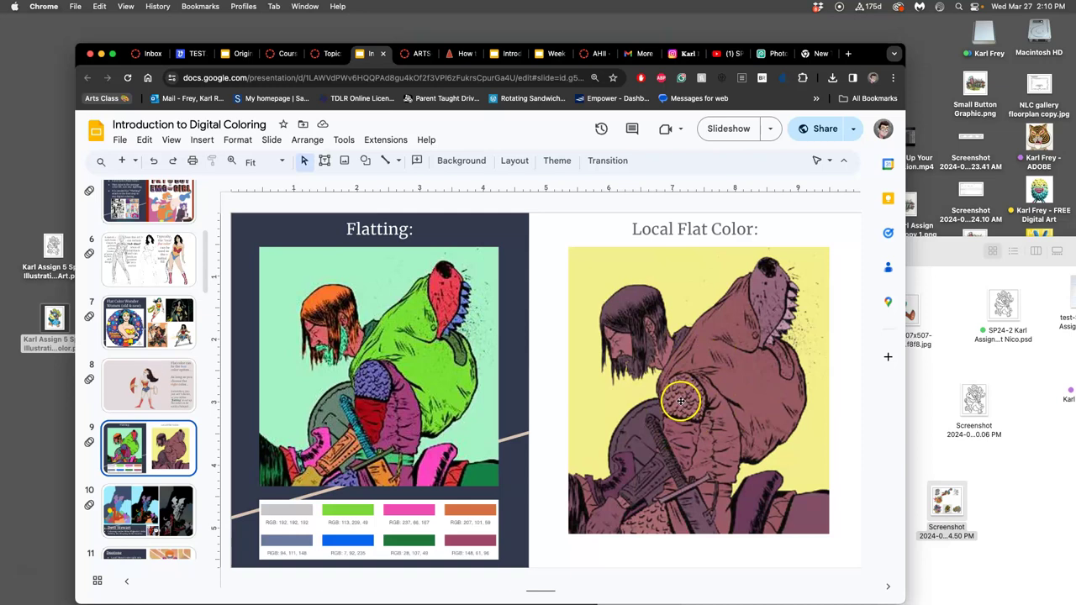
pyautogui.click(182, 400)
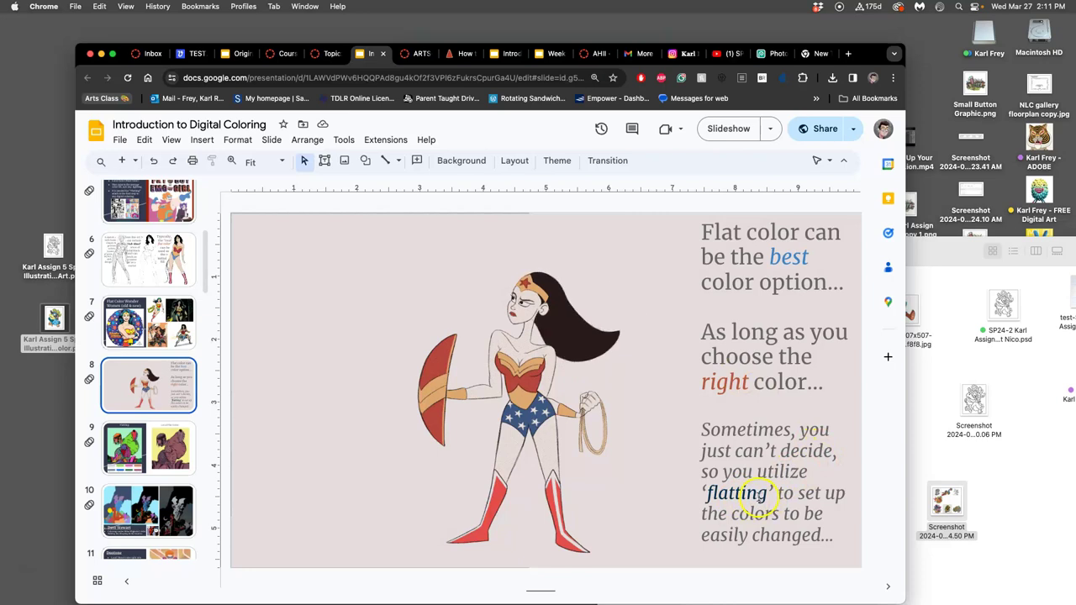
pyautogui.click(191, 445)
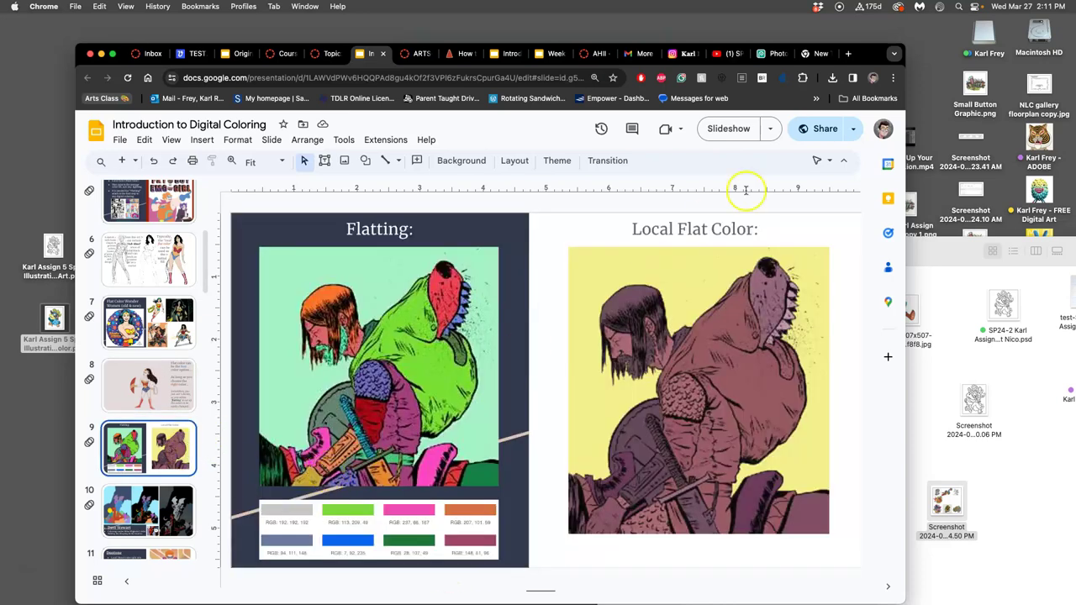
# Step: Present the coloring slides, view slide 6's sketch-to-flat-colour comparison, then return to Photopea
pyautogui.click(734, 137)
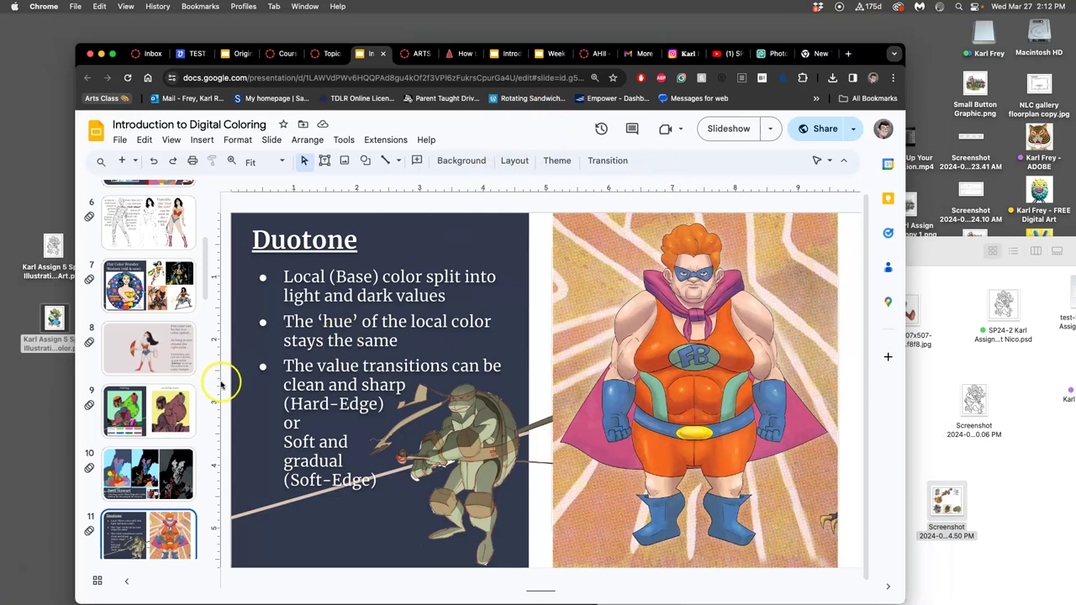
pyautogui.click(168, 223)
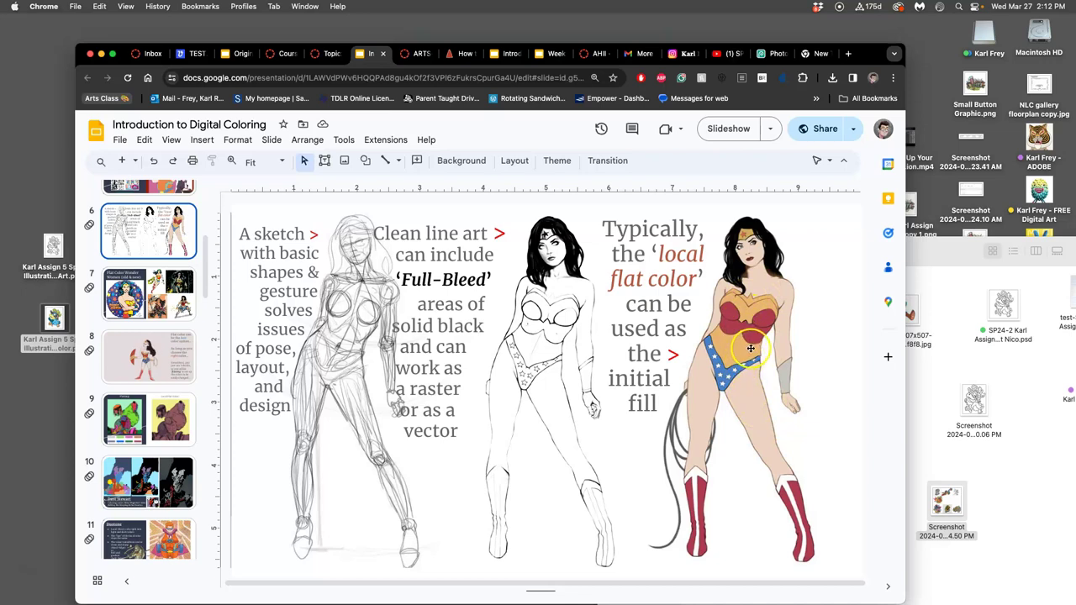
pyautogui.click(772, 53)
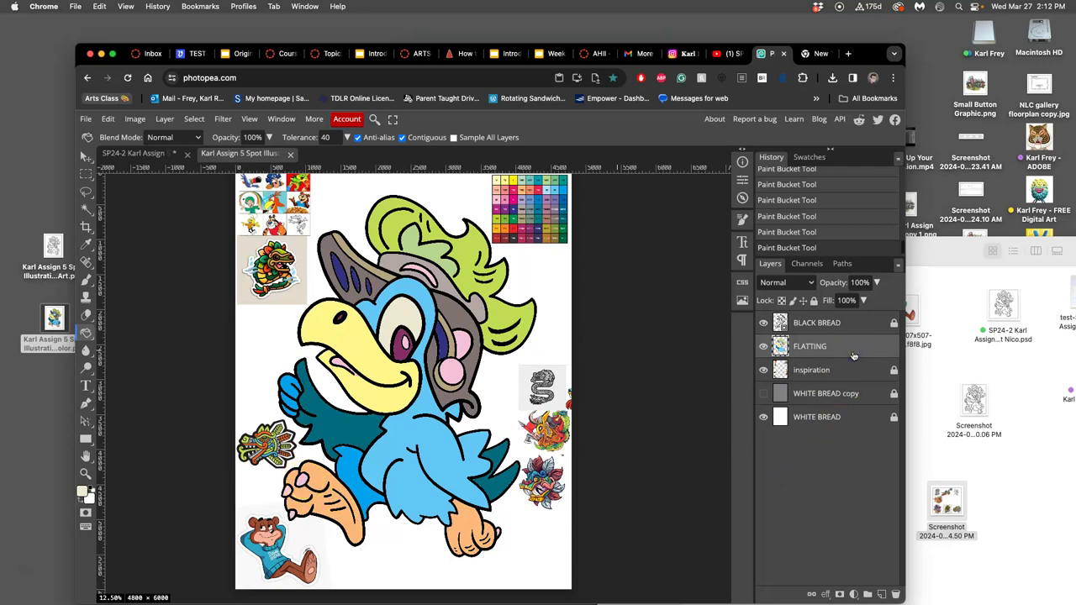
# Step: Duplicate the FLATTING layer with Cmd+J
pyautogui.click(854, 351)
pyautogui.press('super+j')
pyautogui.click(849, 353)
pyautogui.click(763, 369)
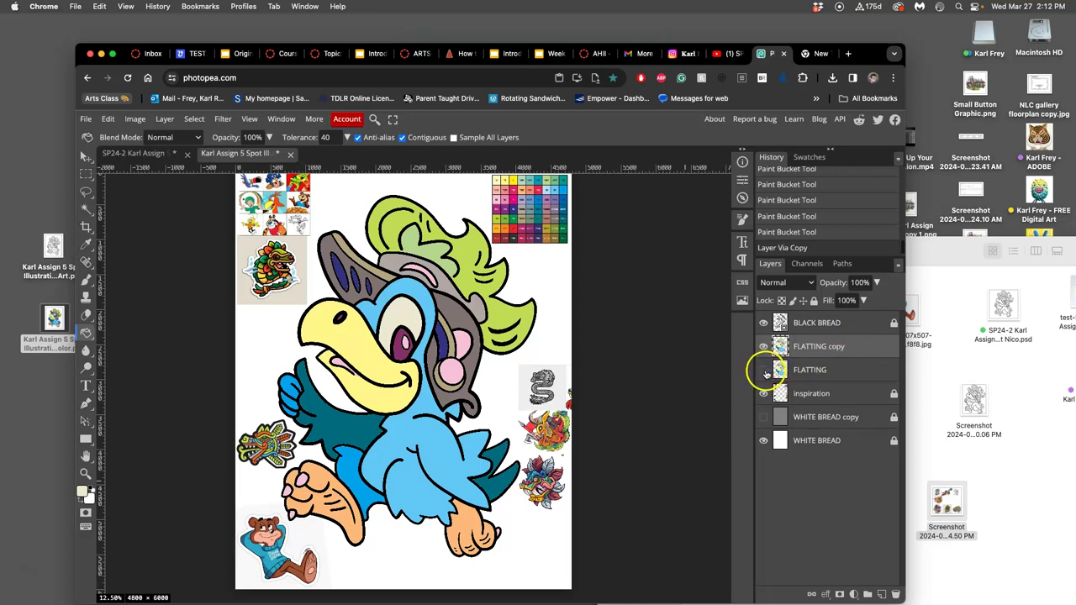
# Step: Lock and hide the original FLATTING layer, and rename the copy 'FLAT LOCAL copy'
pyautogui.click(838, 370)
pyautogui.click(813, 300)
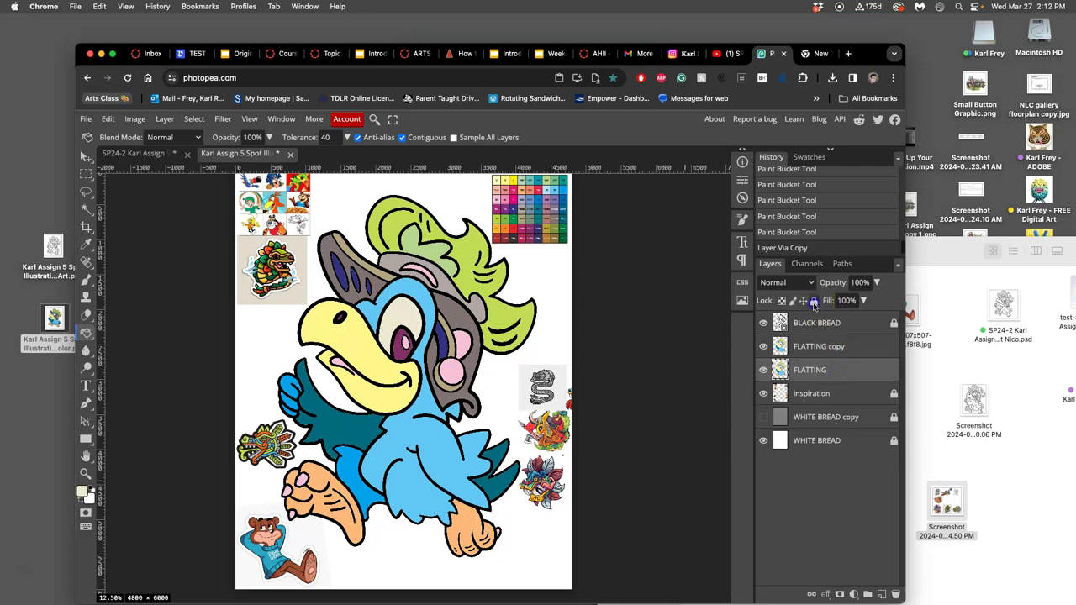
pyautogui.click(765, 370)
pyautogui.doubleClick(807, 350)
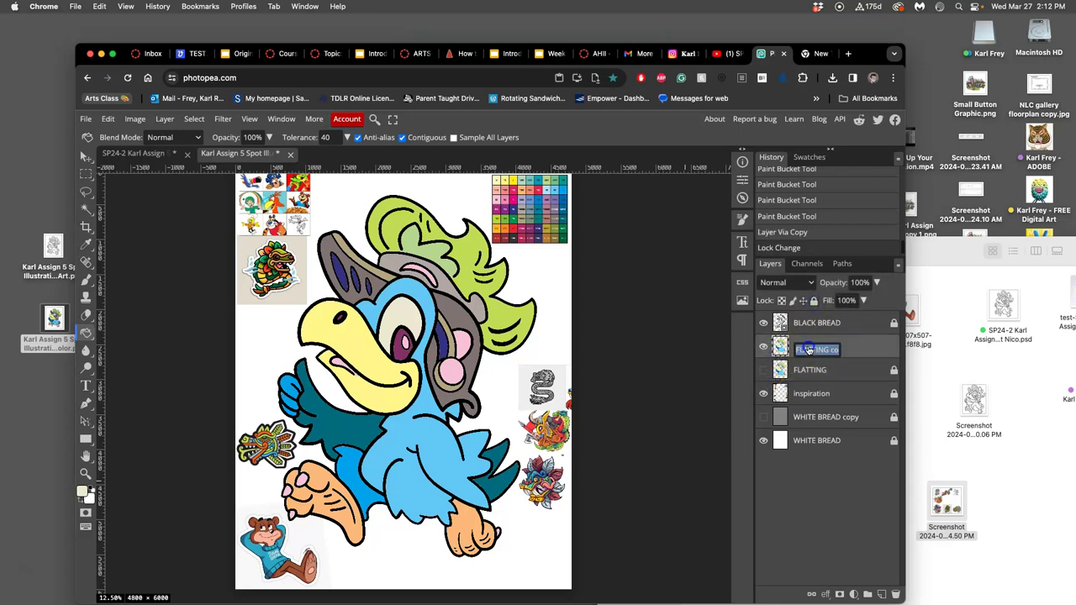
pyautogui.click(822, 349)
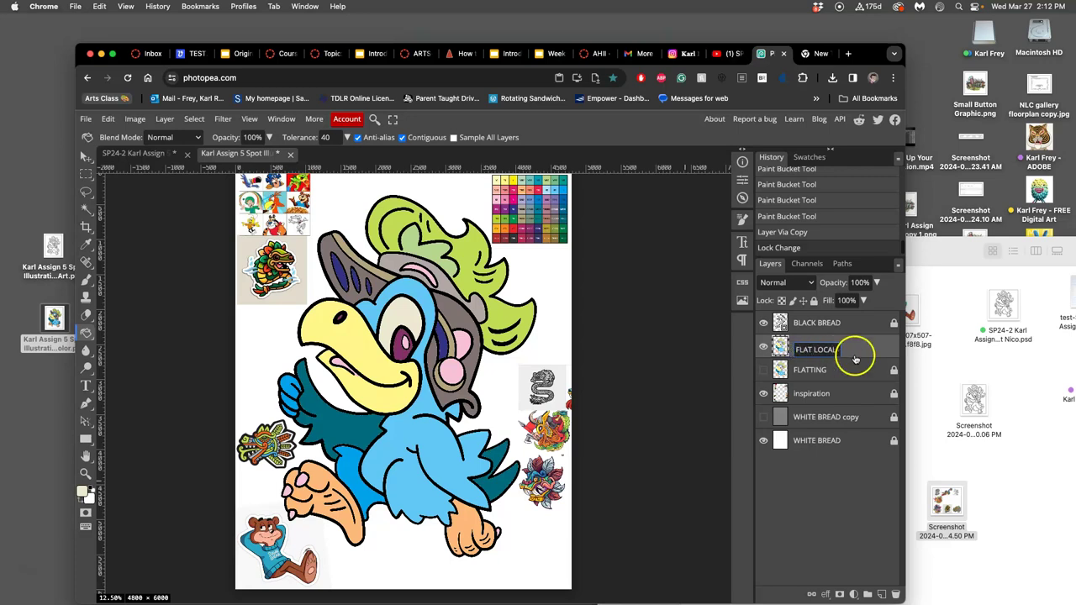
pyautogui.press('Return')
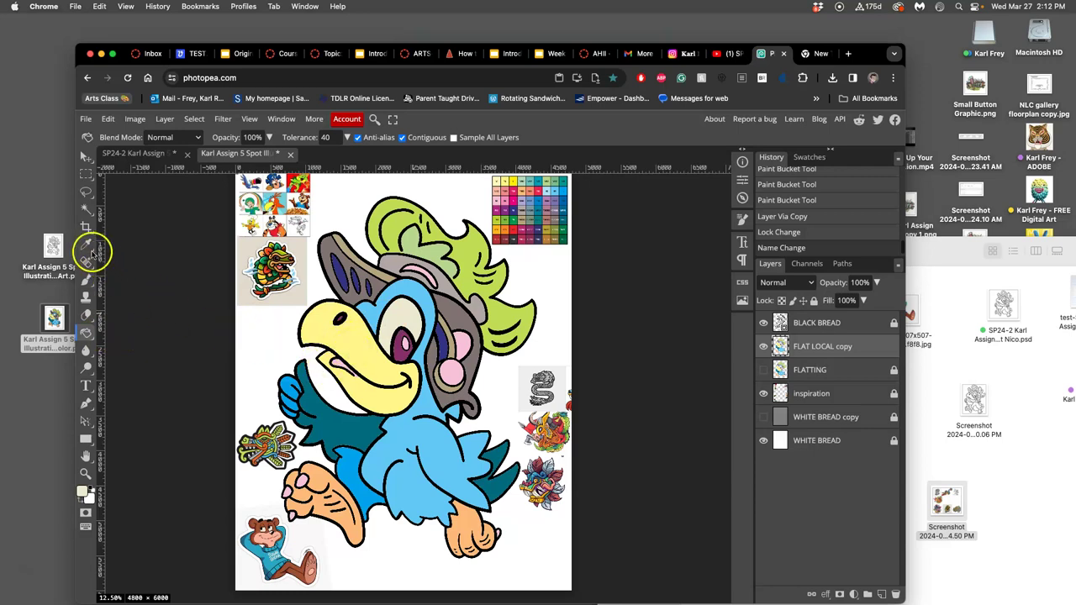
# Step: Choose a paler yellow, bucket-fill the beak, then undo and redo the fill via History
pyautogui.click(86, 334)
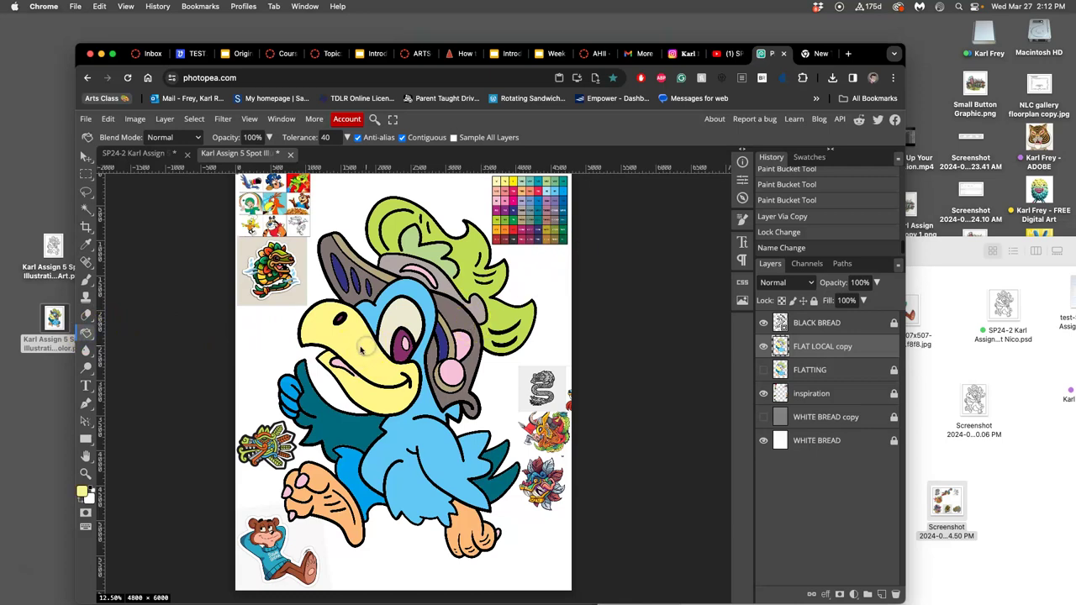
pyautogui.click(82, 491)
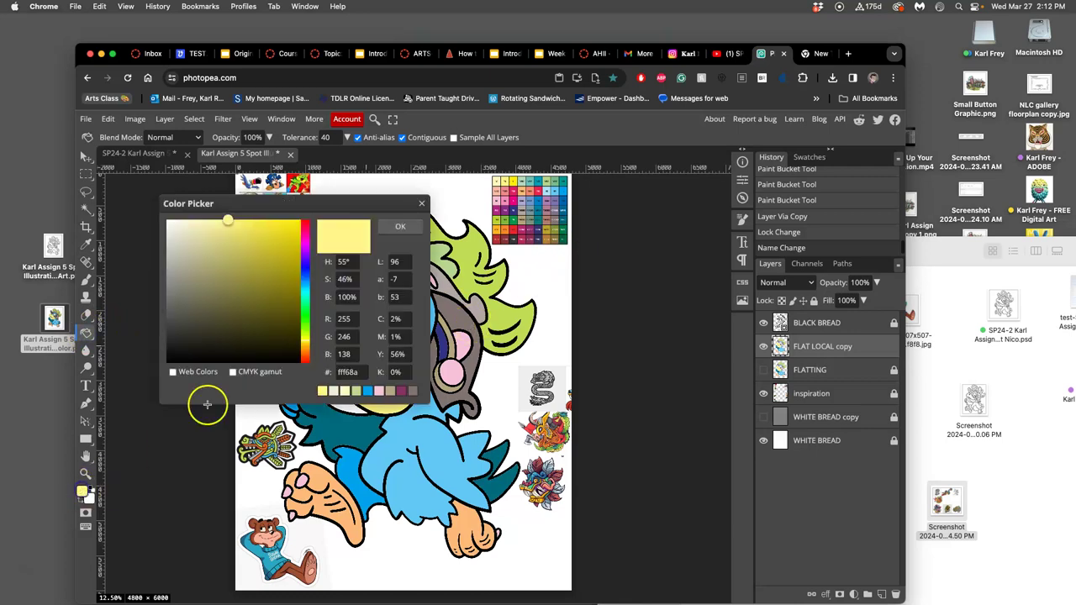
pyautogui.moveTo(266, 198); pyautogui.dragTo(675, 241)
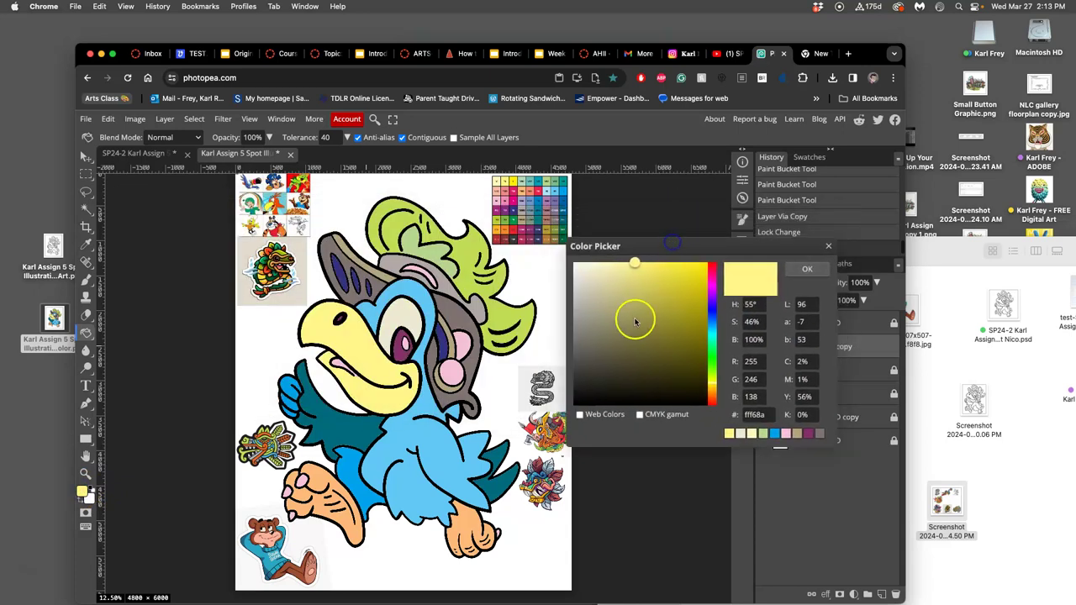
pyautogui.click(617, 274)
pyautogui.moveTo(616, 274); pyautogui.dragTo(625, 274)
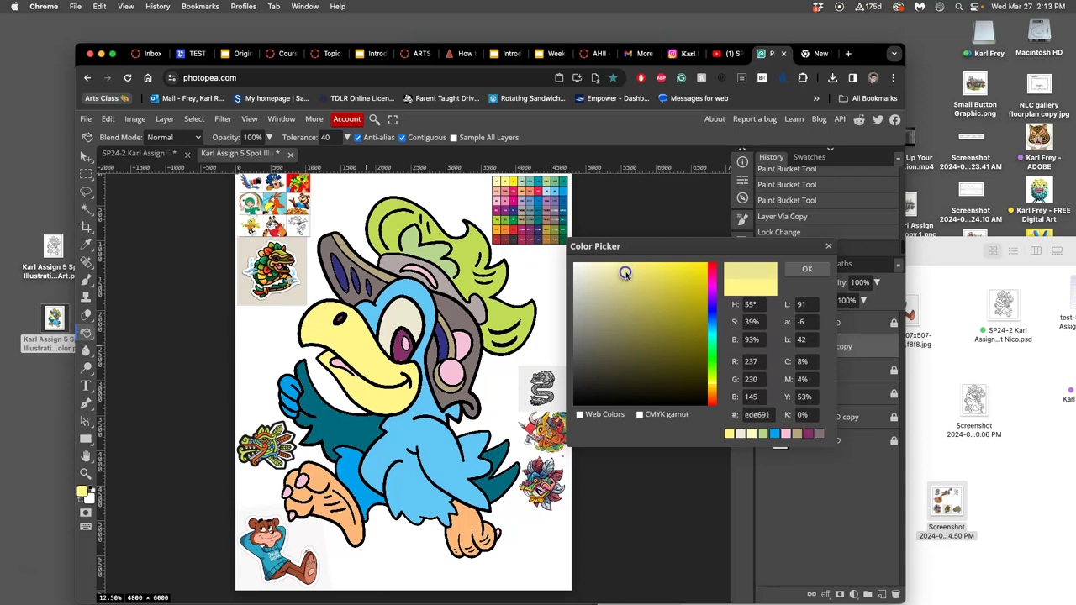
pyautogui.moveTo(712, 382)
pyautogui.mouseDown()
pyautogui.moveTo(711, 344)
pyautogui.moveTo(712, 386)
pyautogui.mouseUp()
pyautogui.click(809, 269)
pyautogui.click(372, 353)
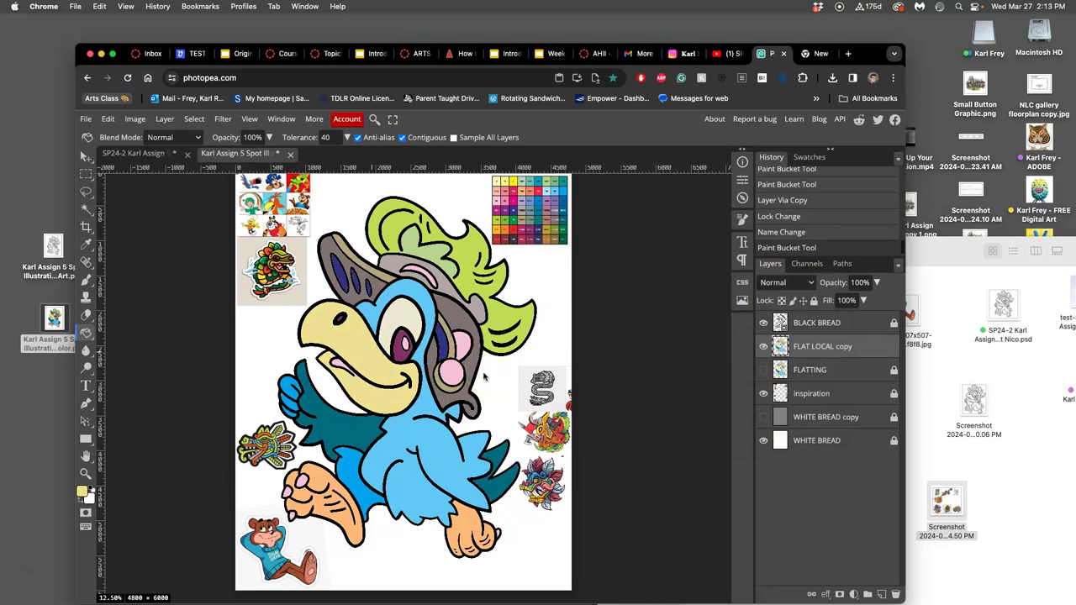
pyautogui.press('super+z')
pyautogui.press('super+z')
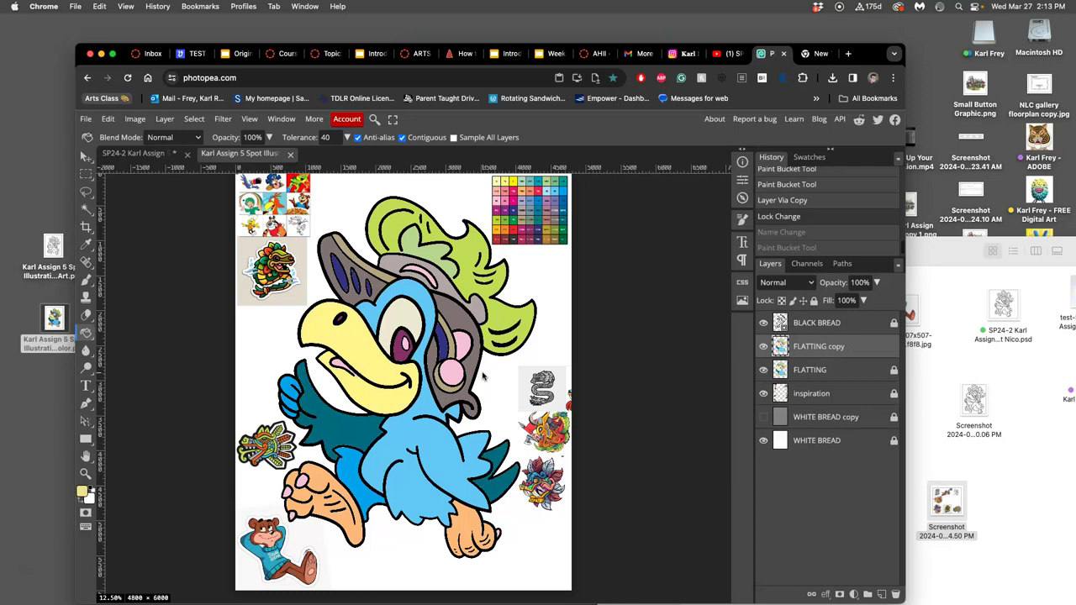
pyautogui.press('super+z')
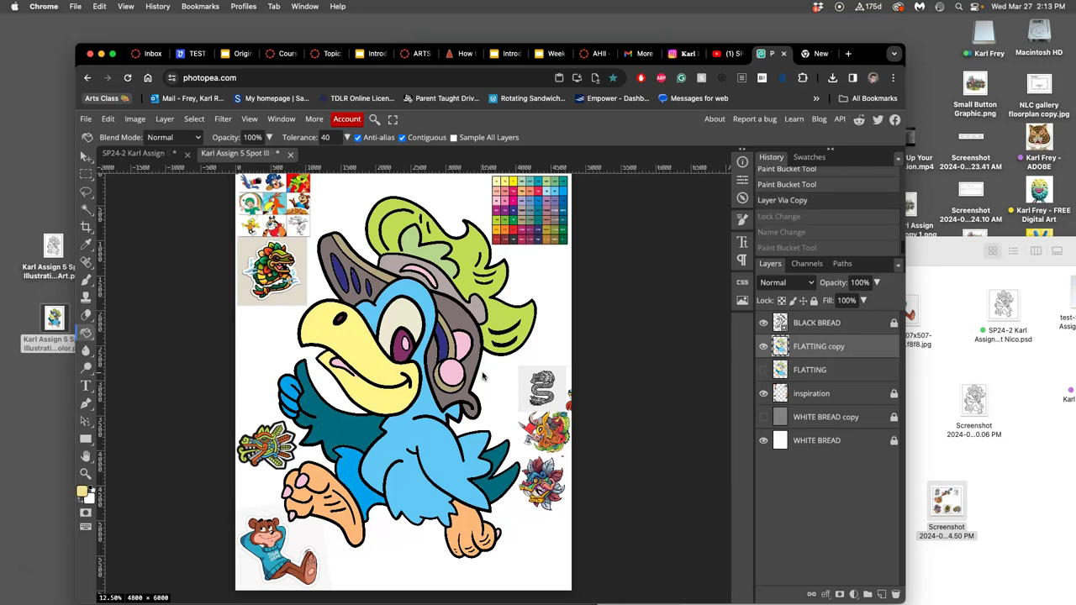
pyautogui.click(811, 247)
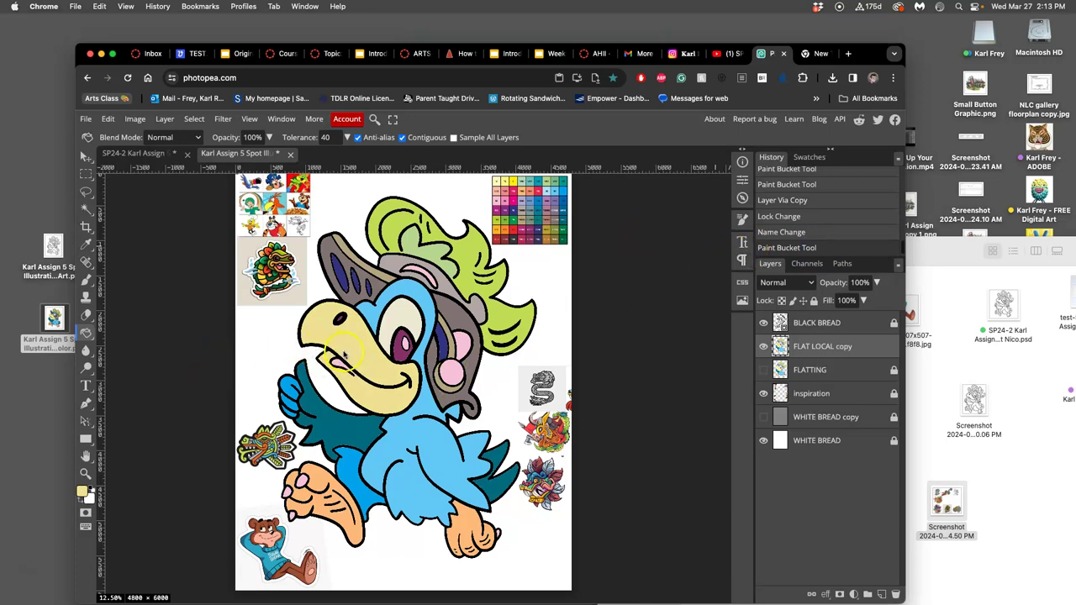
# Step: Lighten the yellow to #f4e8a4 and fill the beak and area right of the pink cheek
pyautogui.click(84, 491)
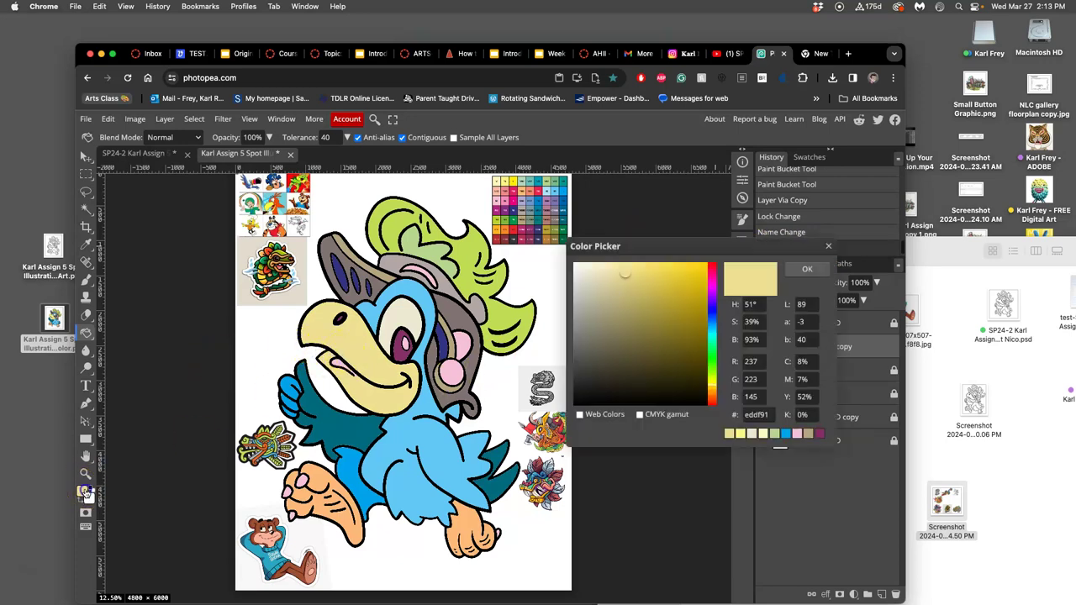
pyautogui.click(617, 269)
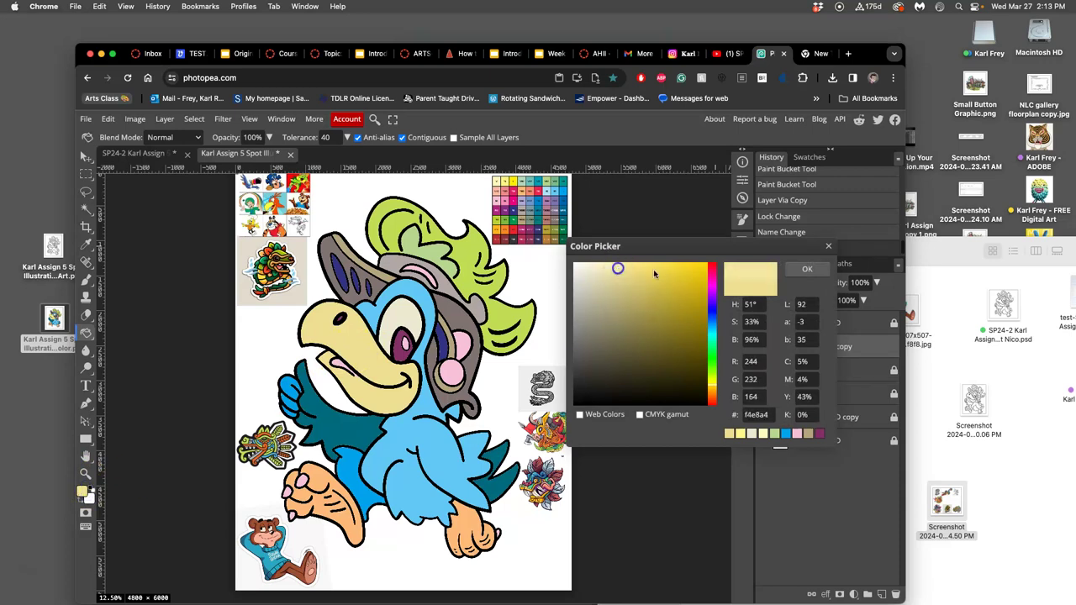
pyautogui.click(802, 270)
pyautogui.click(379, 359)
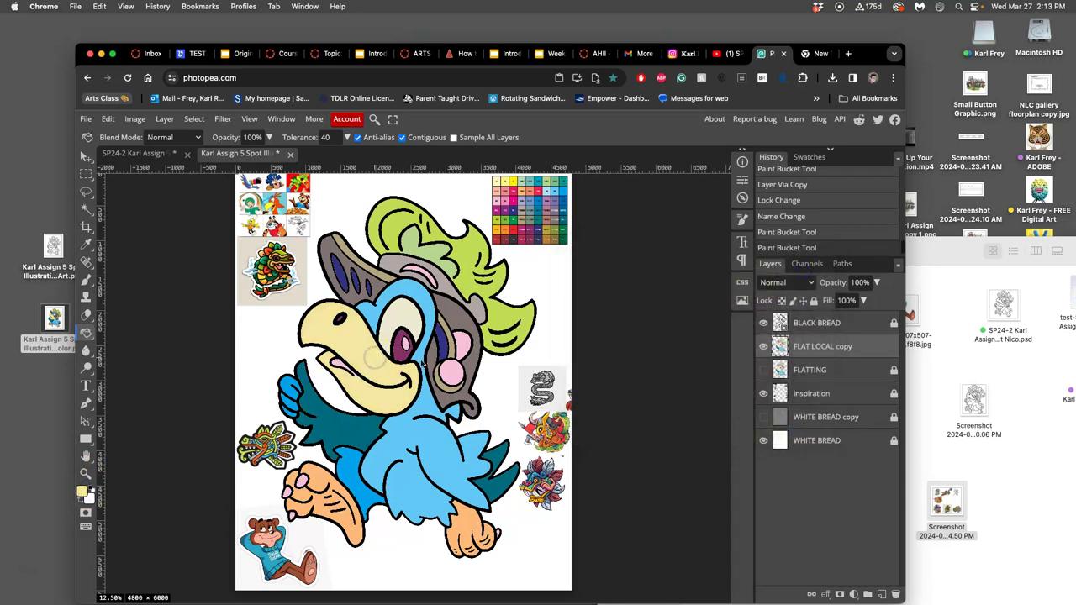
pyautogui.click(484, 374)
pyautogui.click(367, 269)
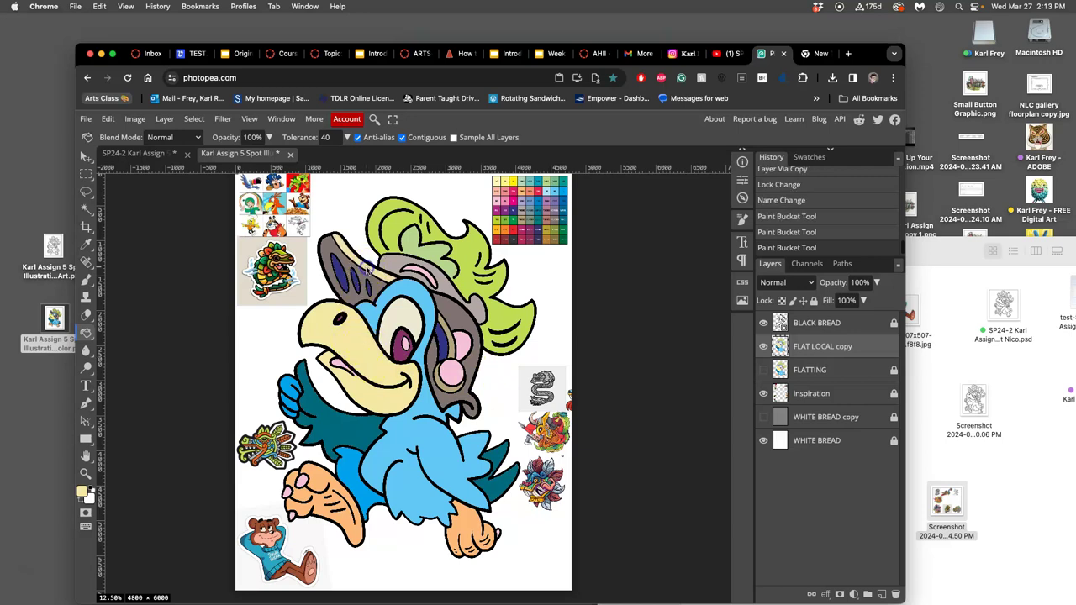
pyautogui.click(447, 328)
pyautogui.click(449, 336)
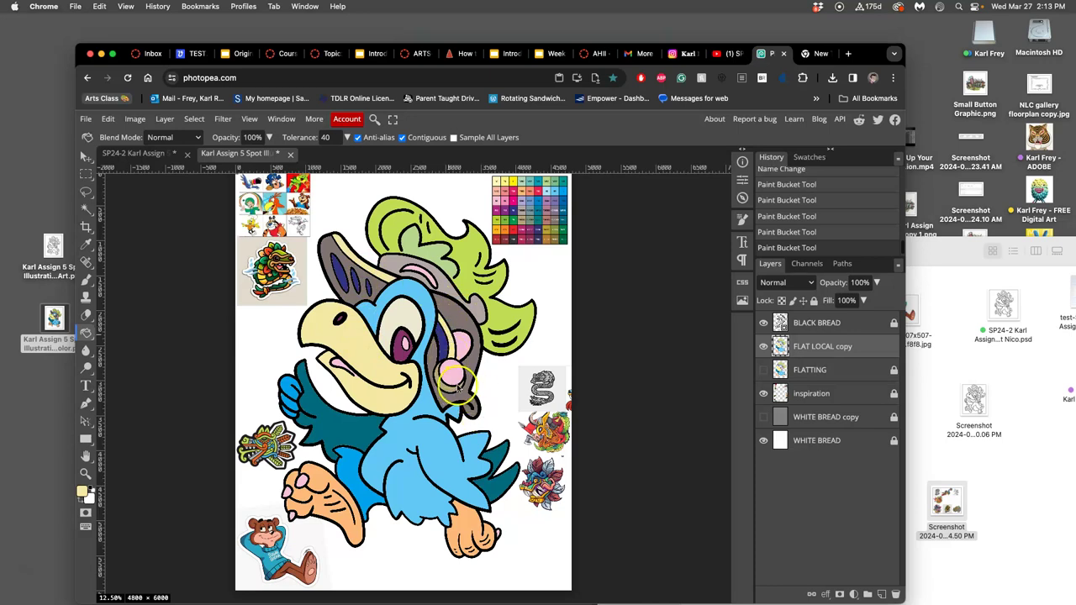
pyautogui.click(409, 301)
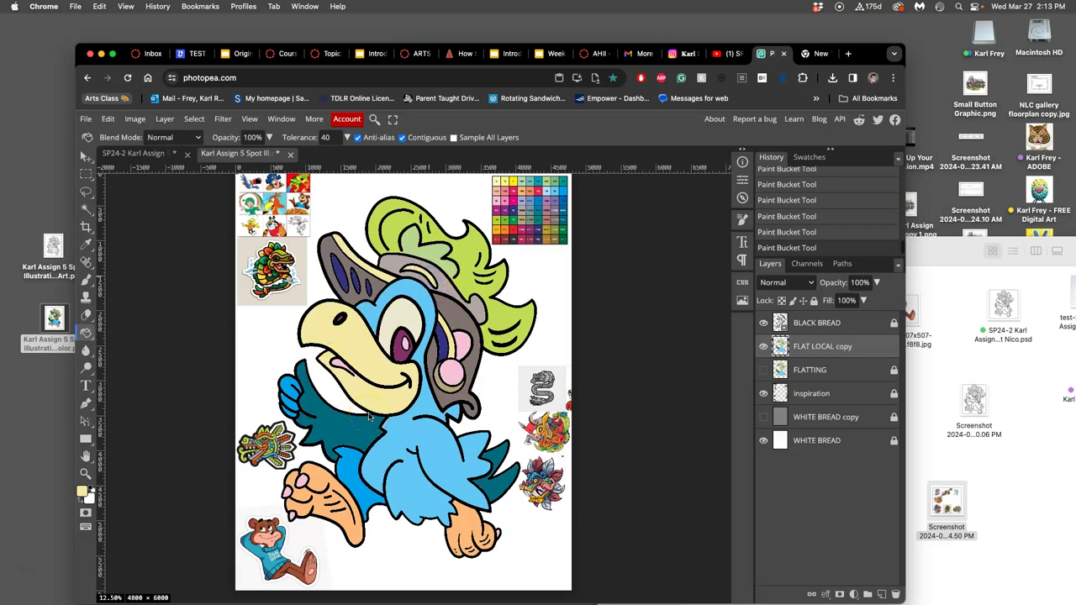
pyautogui.click(395, 230)
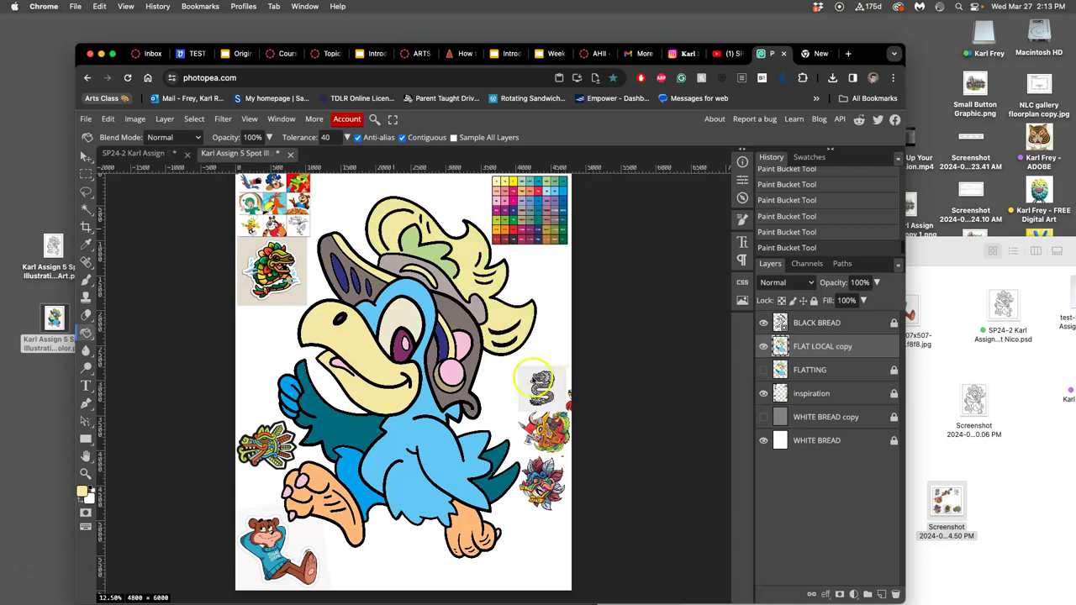
pyautogui.press('super+z')
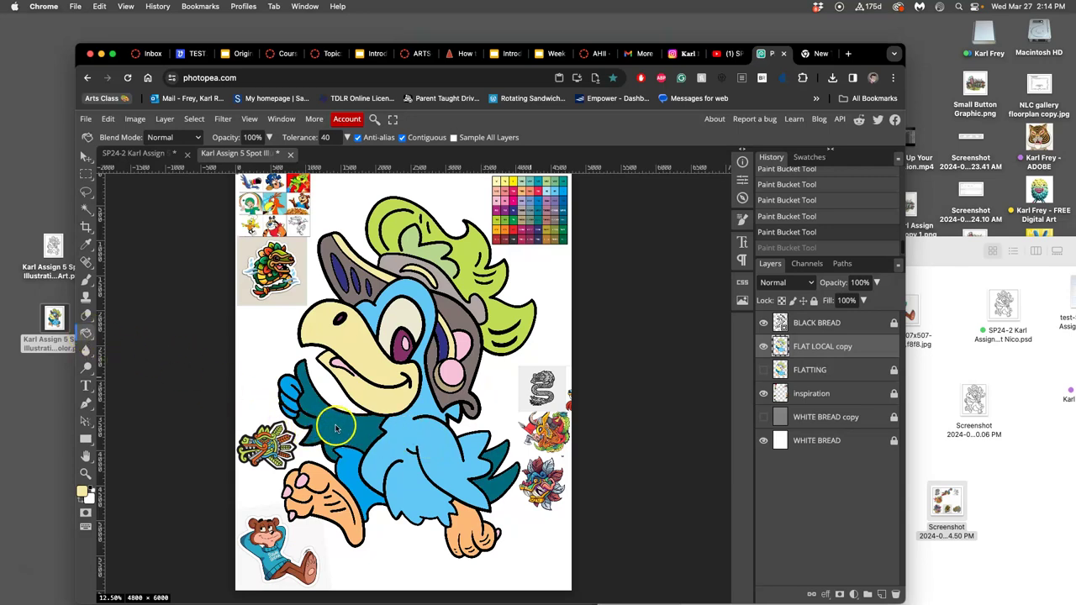
# Step: Pick a lighter teal and bucket-fill the wing area behind the body
pyautogui.click(84, 492)
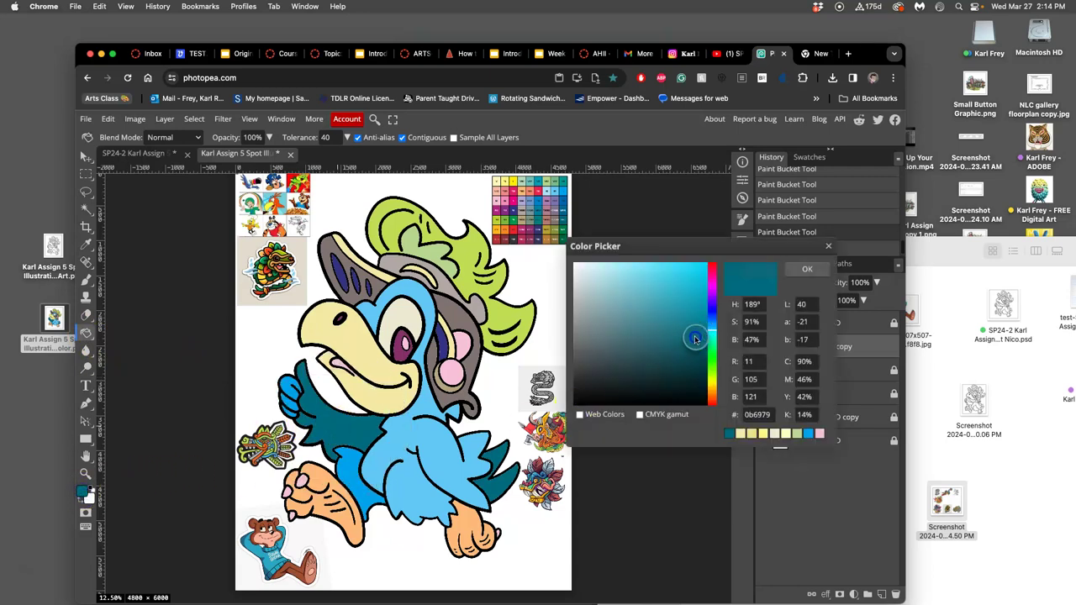
pyautogui.click(657, 327)
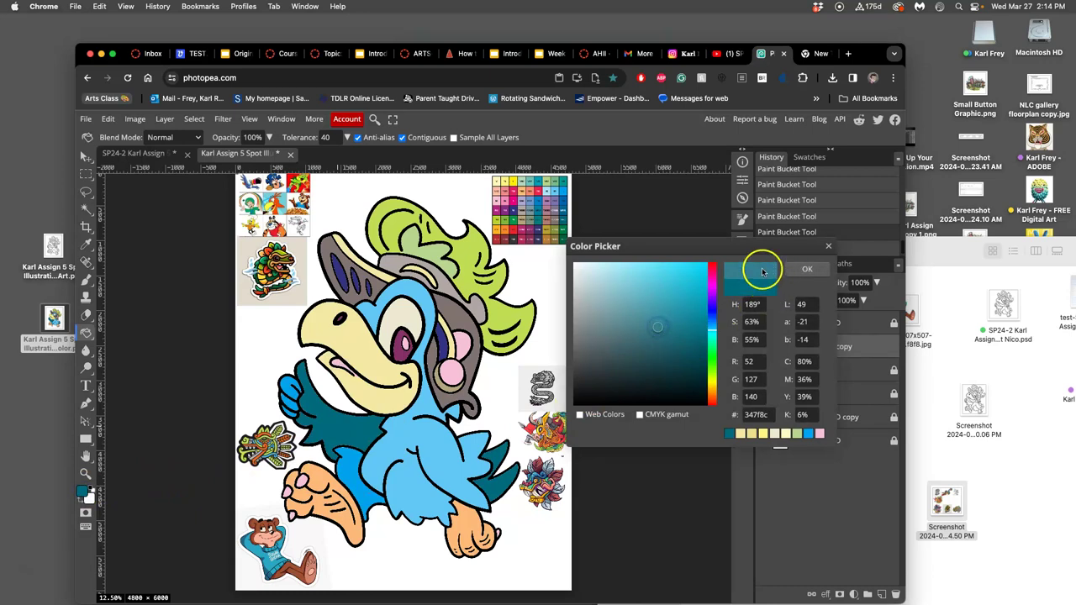
pyautogui.click(654, 328)
pyautogui.moveTo(654, 327); pyautogui.dragTo(651, 323)
pyautogui.click(805, 270)
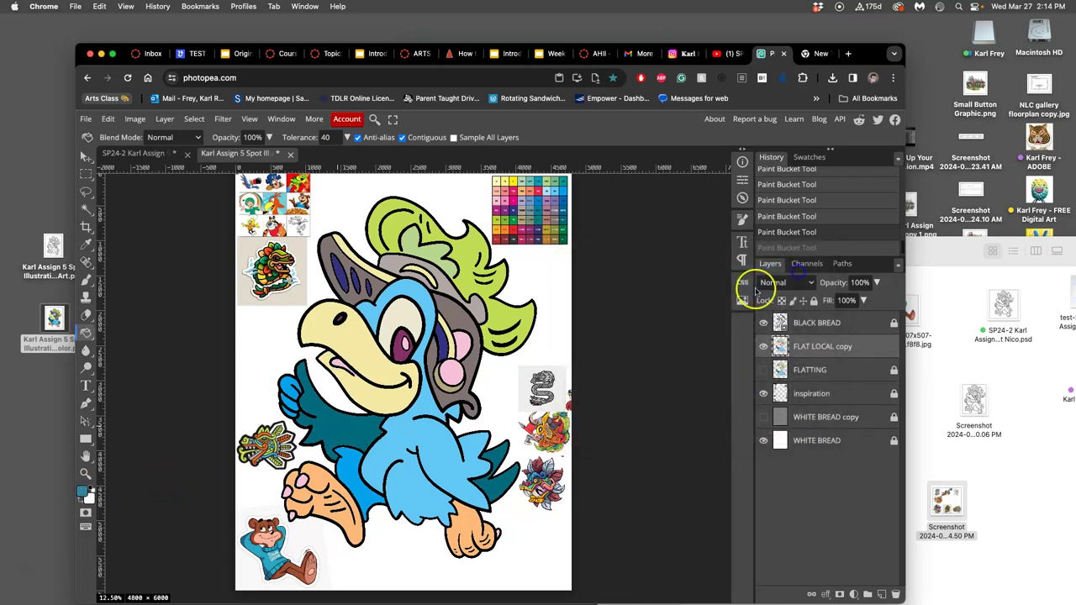
pyautogui.click(353, 432)
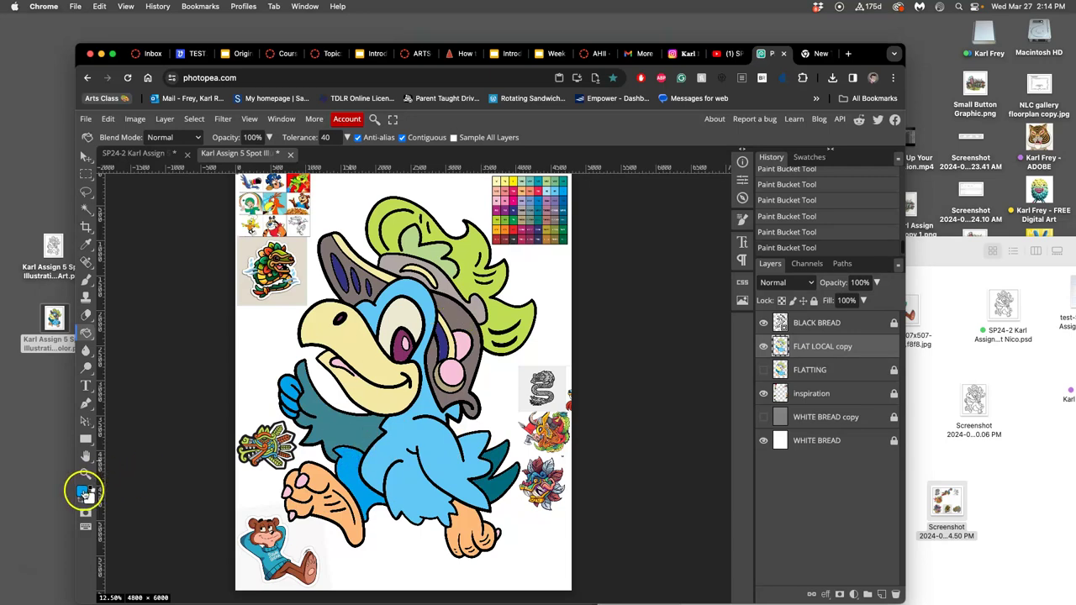
# Step: Refill the back wing area with a darker blue, #137dad
pyautogui.click(83, 491)
pyautogui.moveTo(698, 276); pyautogui.dragTo(692, 310)
pyautogui.click(805, 269)
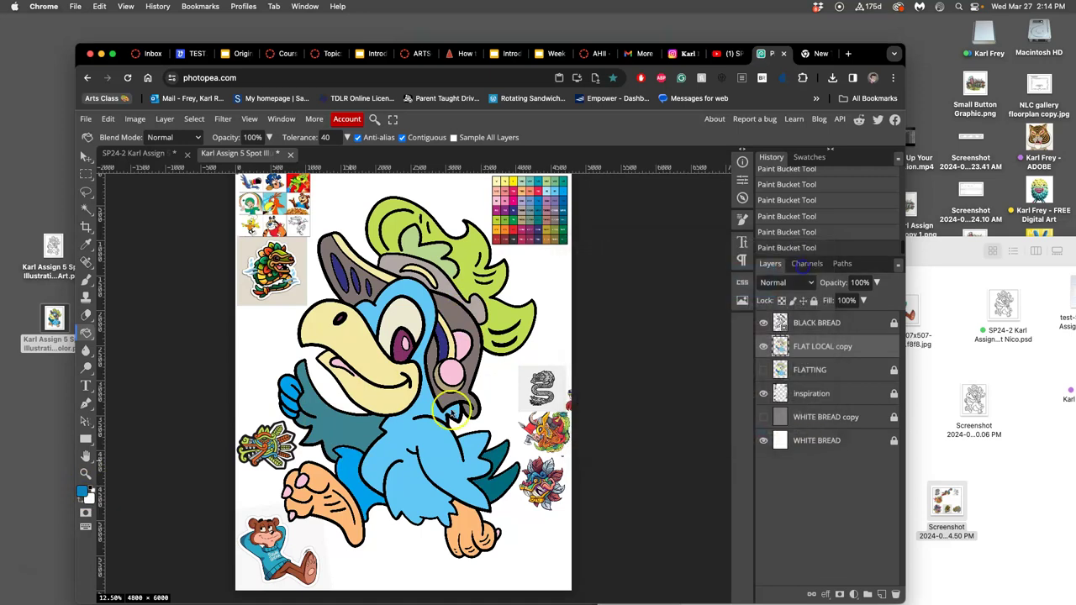
pyautogui.click(352, 437)
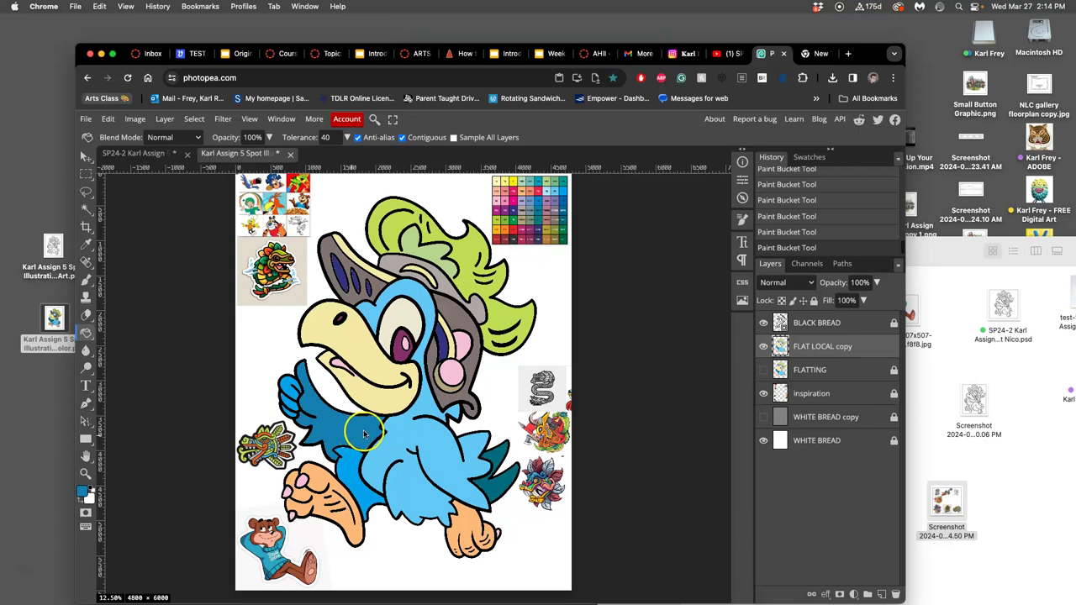
# Step: Sample blue from the mask sticker and fill the upper-left dark area and upper finger
pyautogui.scroll(4, 363, 432)
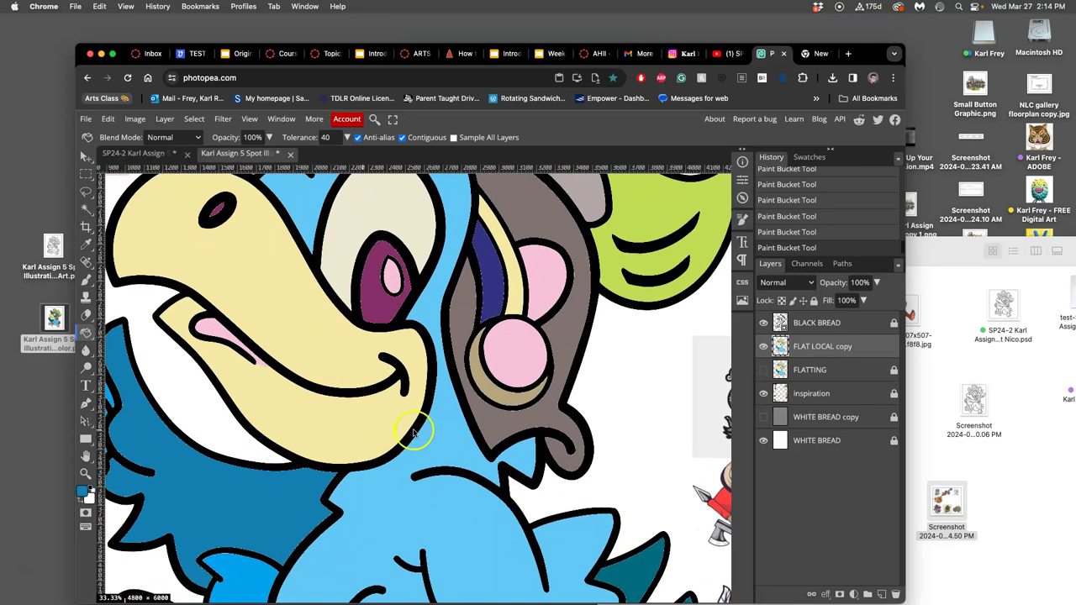
pyautogui.scroll(2, 413, 430)
pyautogui.hscroll(5, 413, 432)
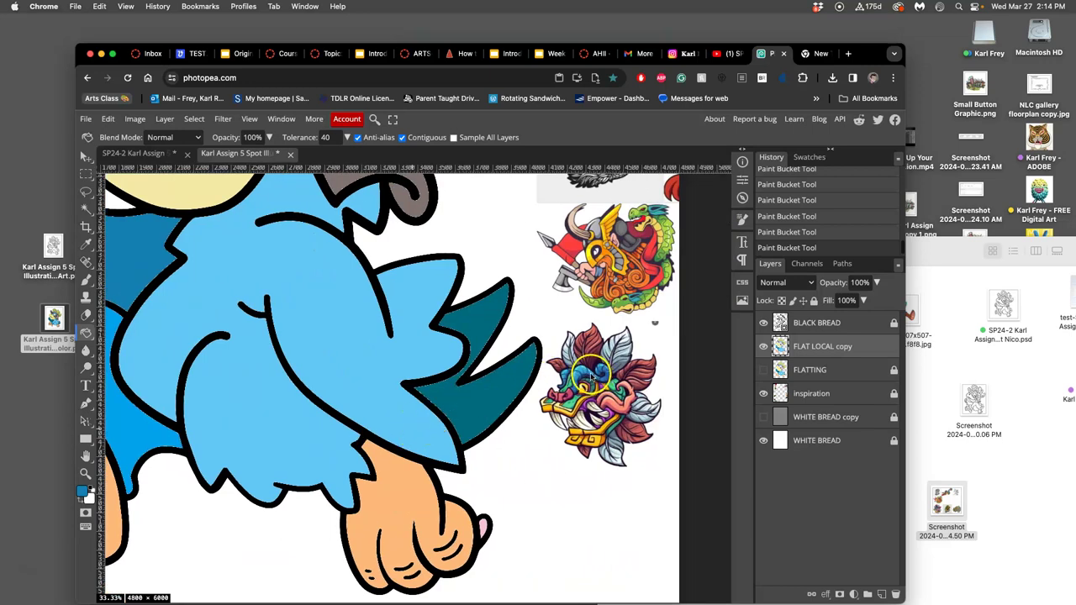
pyautogui.keyDown('alt'); pyautogui.click(586, 374); pyautogui.keyUp('alt')
pyautogui.hscroll(-5, 271, 347)
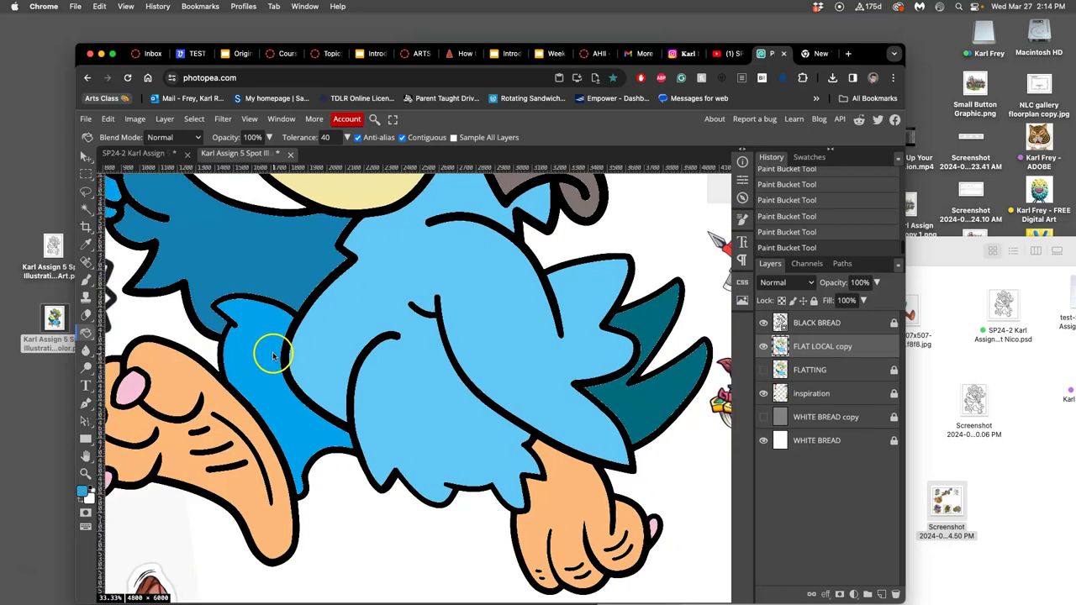
pyautogui.click(277, 245)
pyautogui.scroll(5, 269, 307)
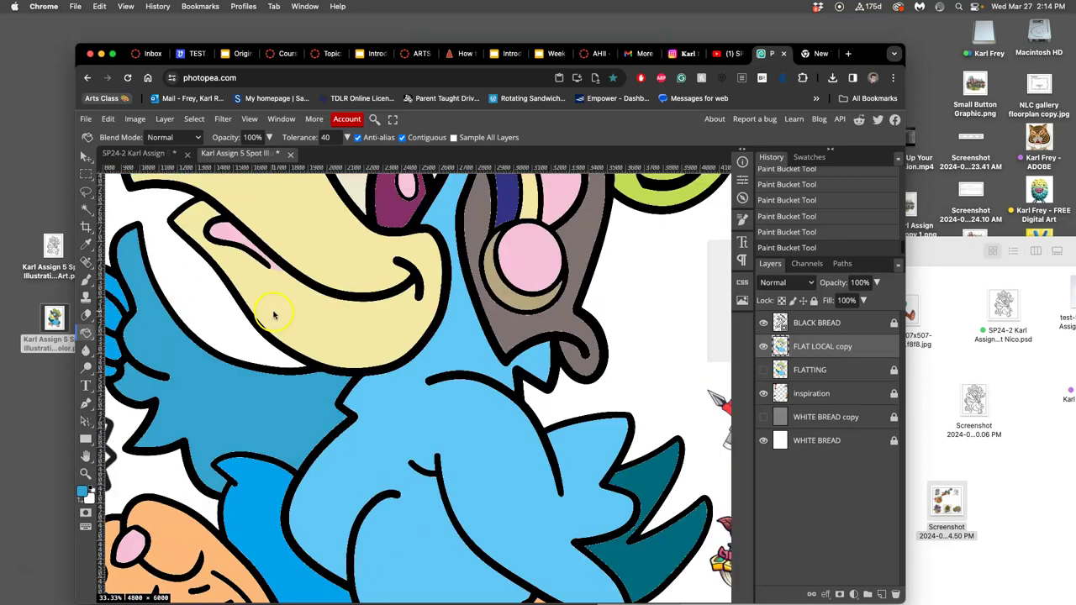
pyautogui.hscroll(-3, 243, 307)
pyautogui.click(222, 305)
# Step: Fill the lower finger, lower hand and dark teal tail spike with the blues
pyautogui.scroll(10, 256, 333)
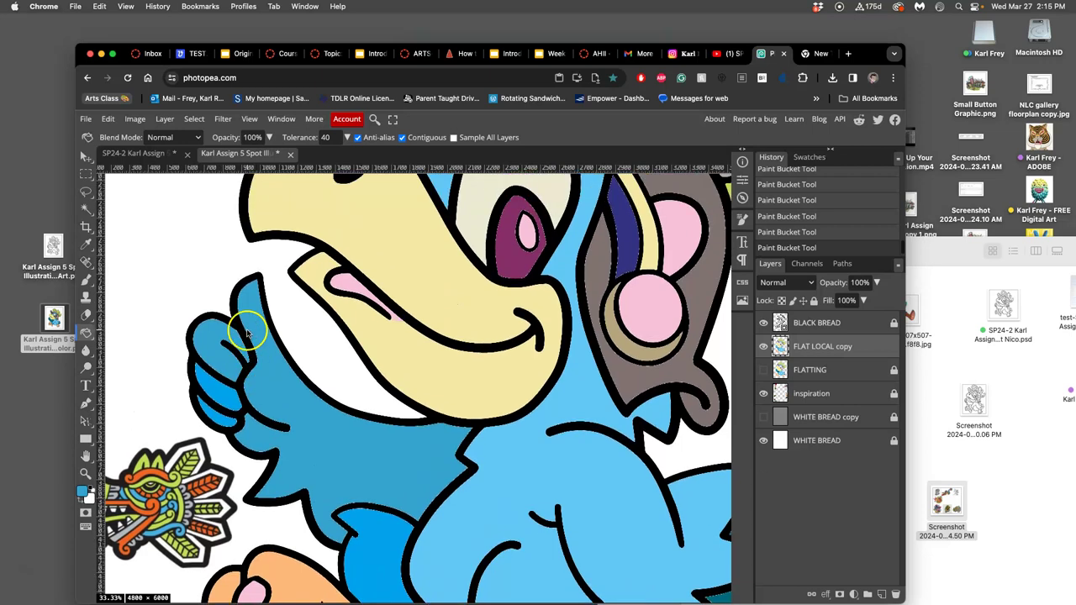
pyautogui.scroll(6, 235, 328)
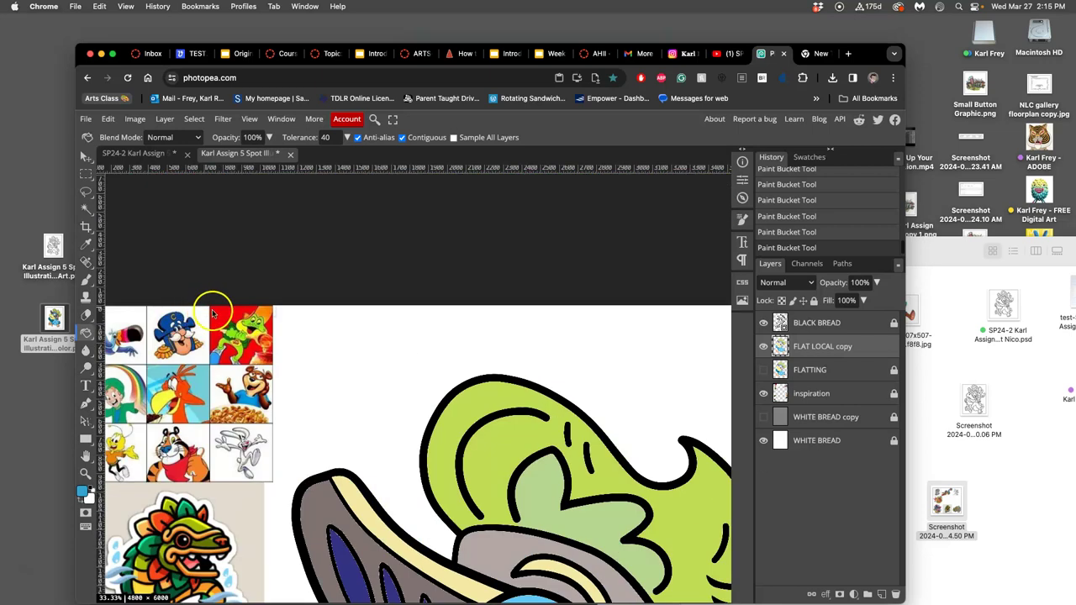
pyautogui.scroll(3, 227, 315)
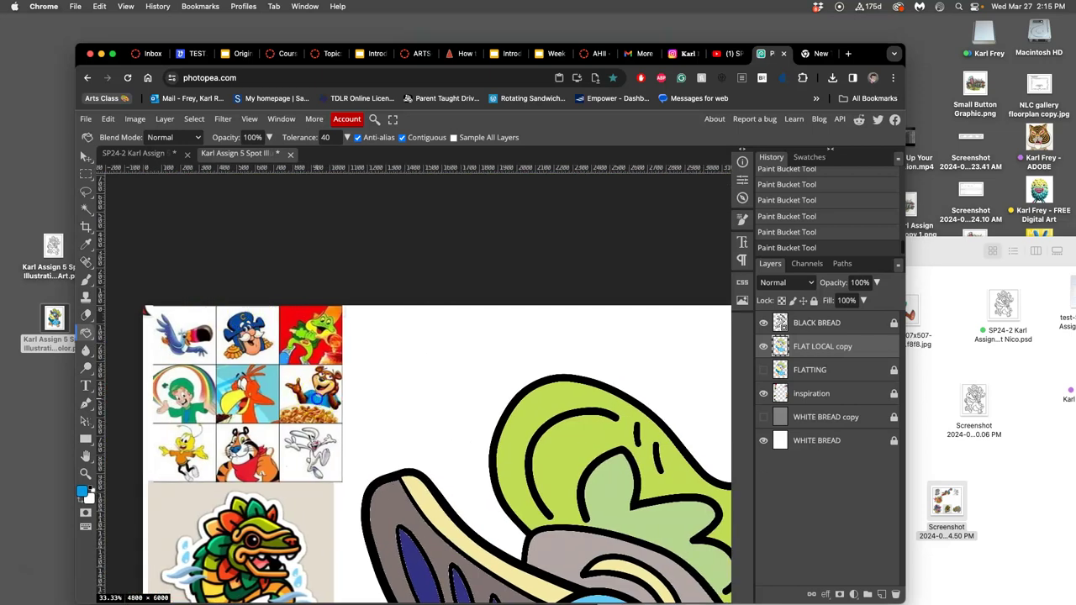
pyautogui.scroll(-10, 320, 400)
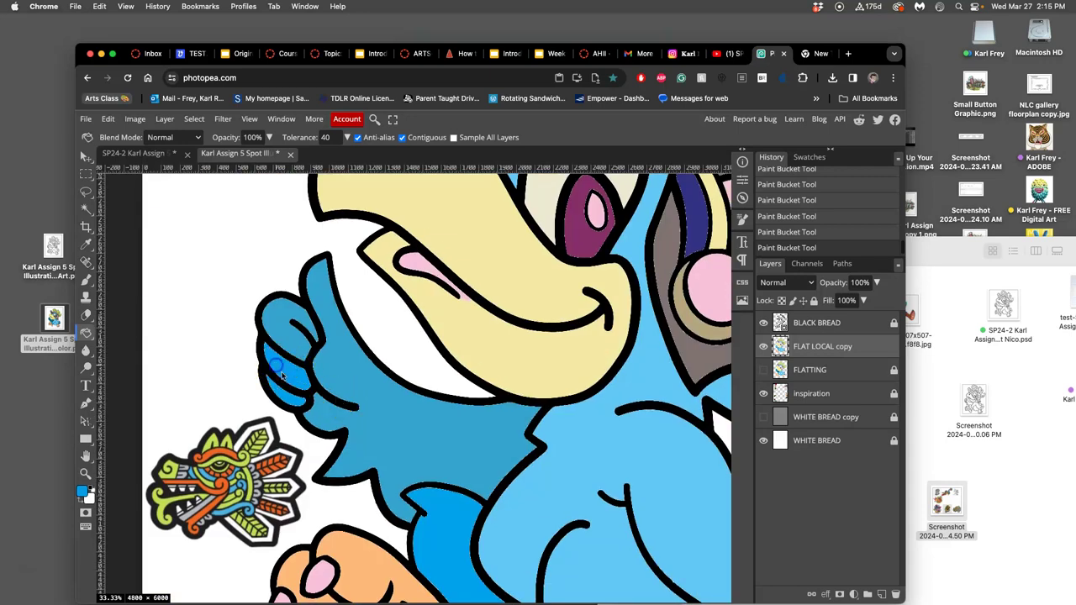
pyautogui.click(285, 392)
pyautogui.hscroll(1, 410, 408)
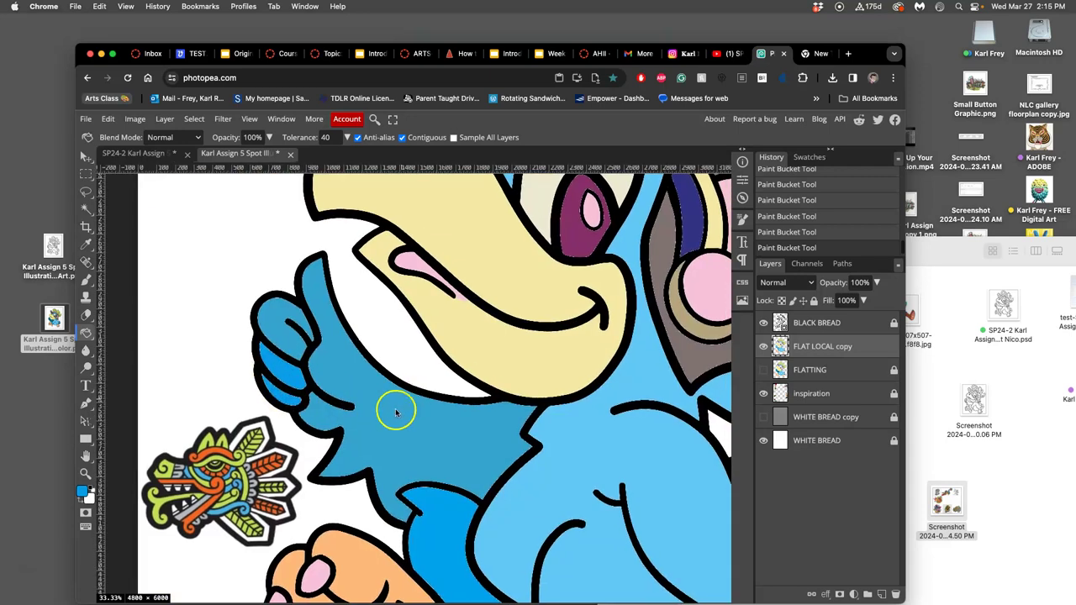
pyautogui.click(448, 560)
pyautogui.scroll(-5, 452, 530)
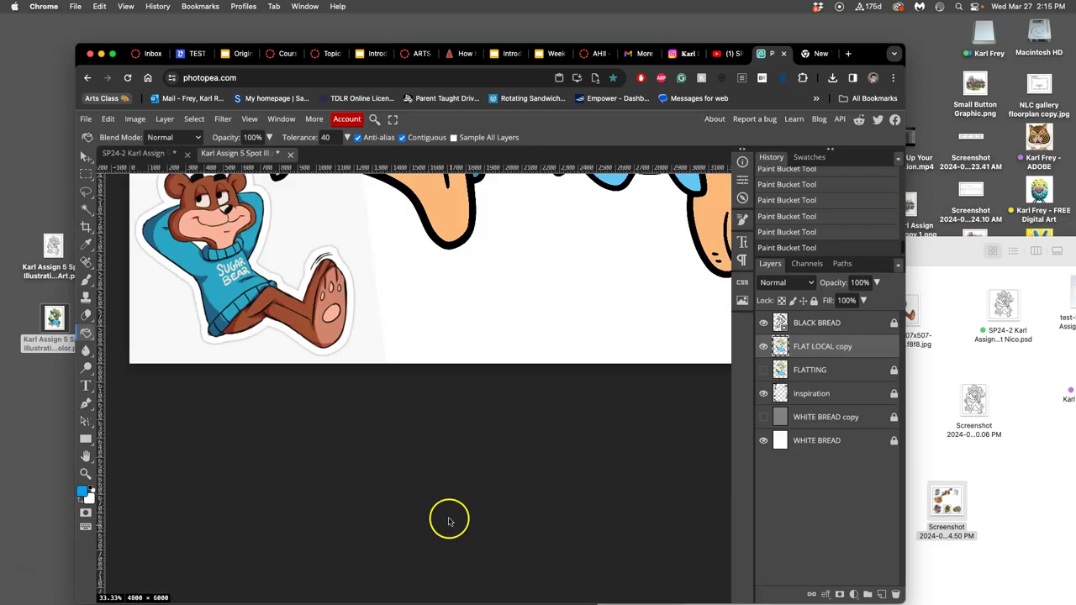
pyautogui.scroll(3, 446, 512)
pyautogui.scroll(3, 438, 495)
pyautogui.hscroll(6, 440, 425)
pyautogui.click(552, 341)
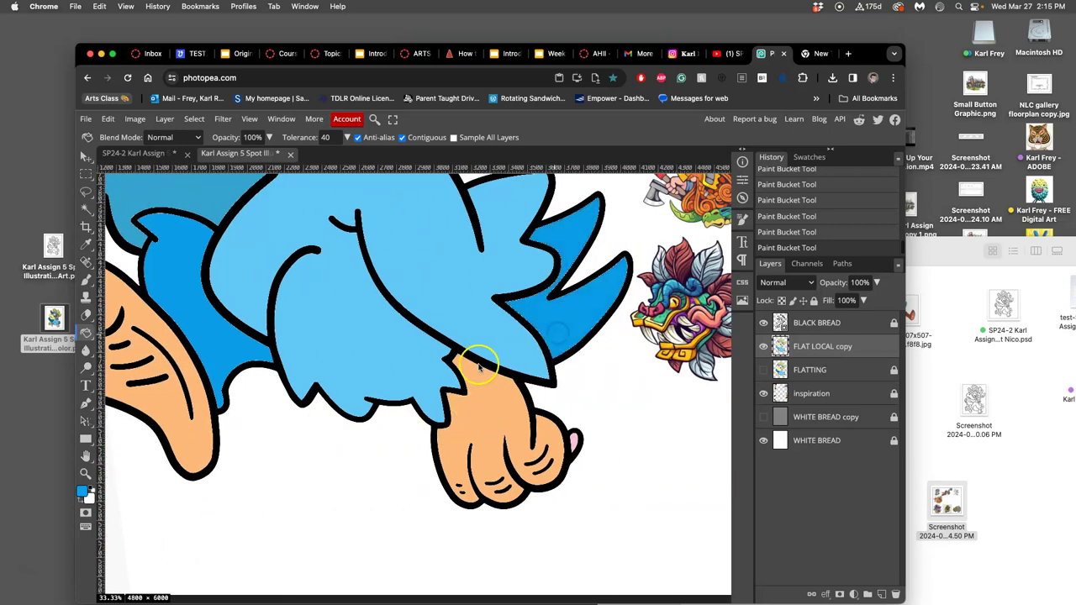
pyautogui.scroll(4, 480, 367)
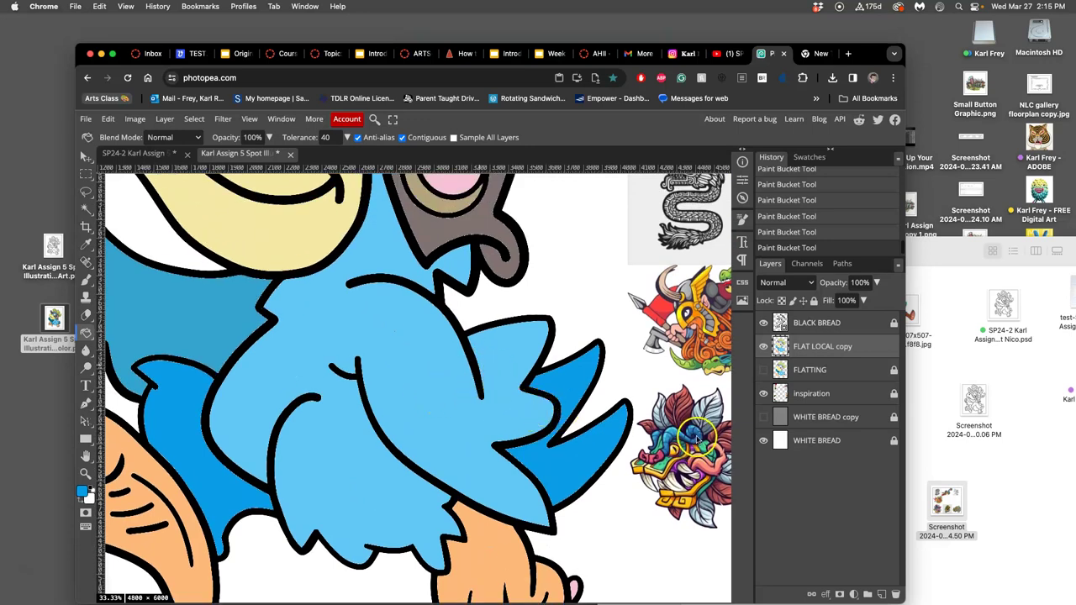
# Step: Darken the lower feather with blue, then fill the right tail spike with steel blue #437aa6
pyautogui.click(595, 448)
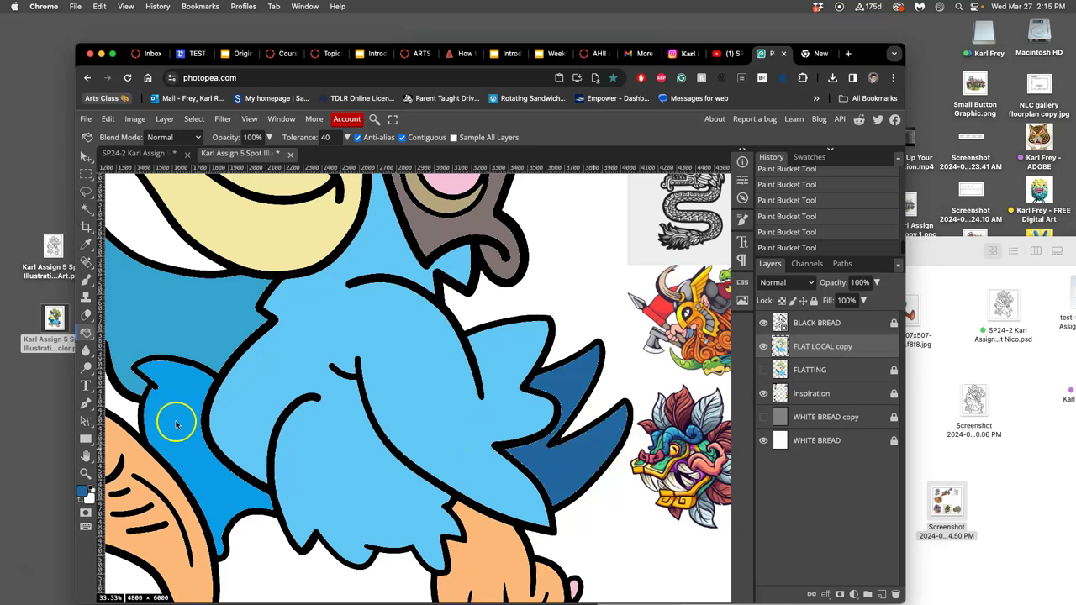
pyautogui.click(82, 492)
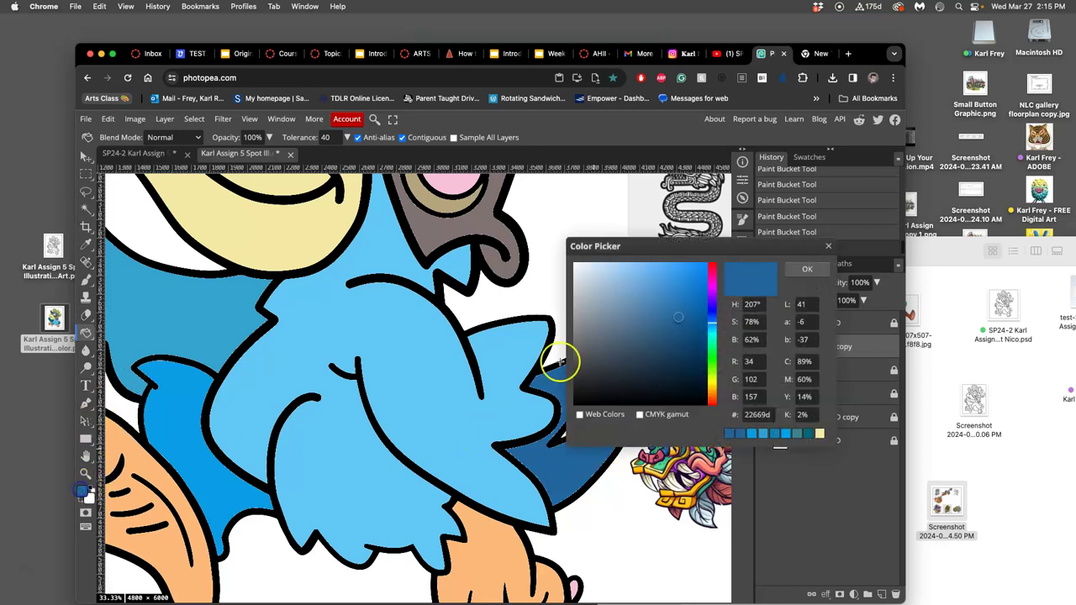
pyautogui.click(652, 312)
pyautogui.click(807, 269)
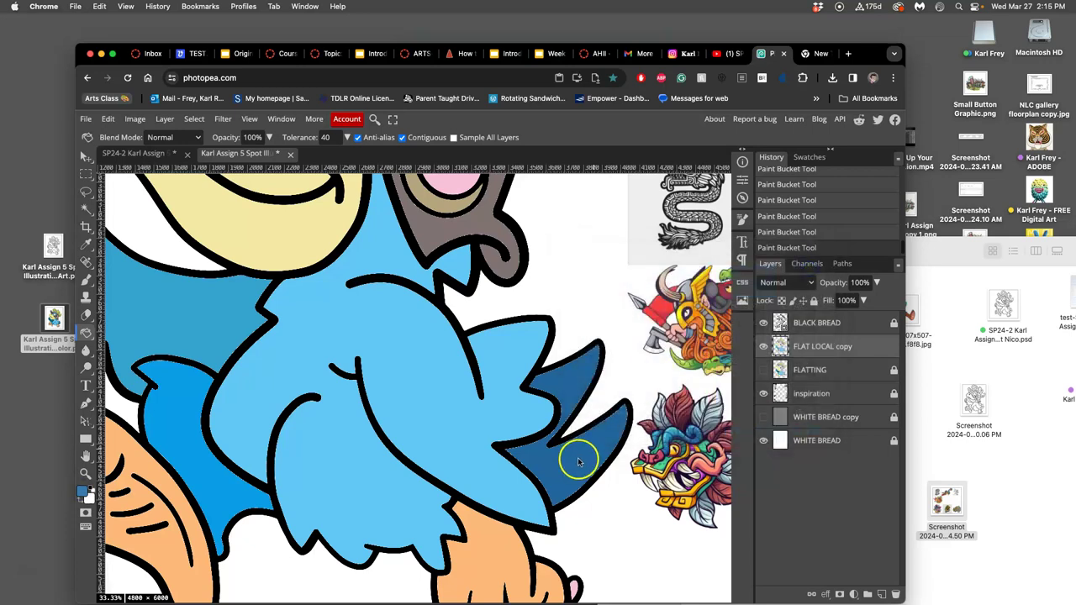
pyautogui.click(578, 454)
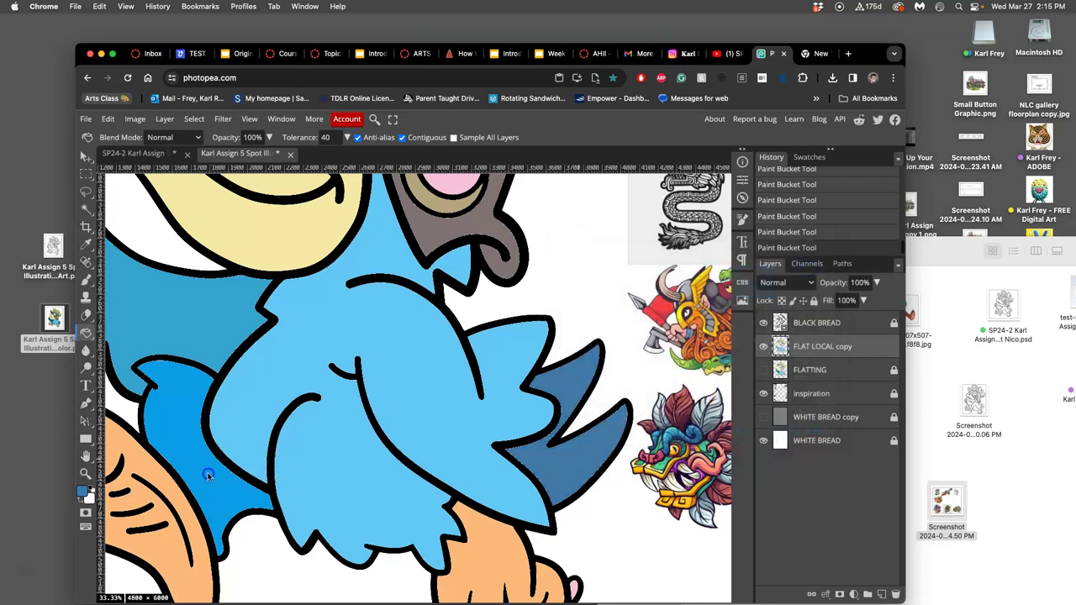